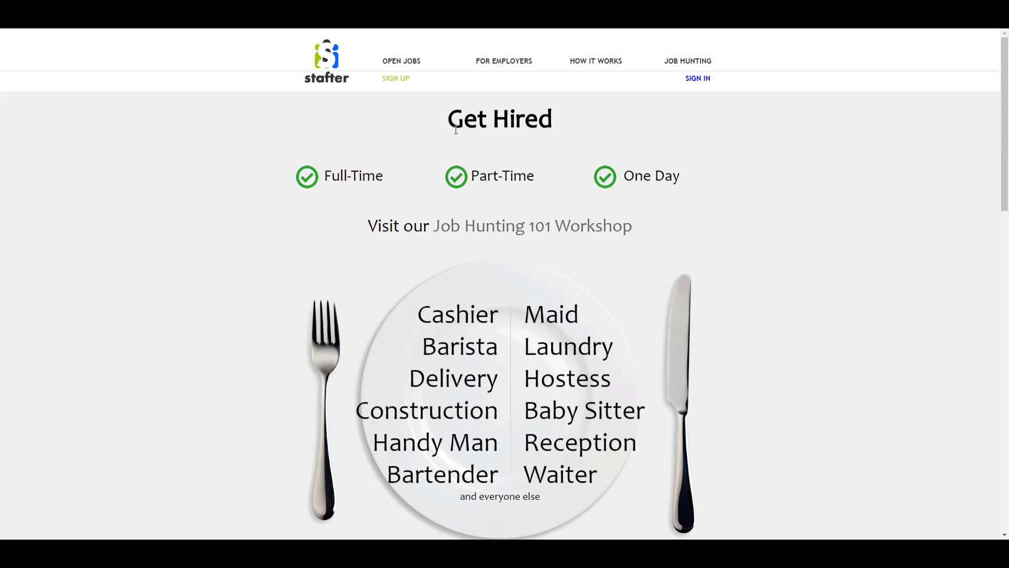
Repeatedly highlight and deselect the Get Hired heading and job types text.
drag(444, 116, 694, 168)
click(738, 182)
drag(444, 115, 755, 178)
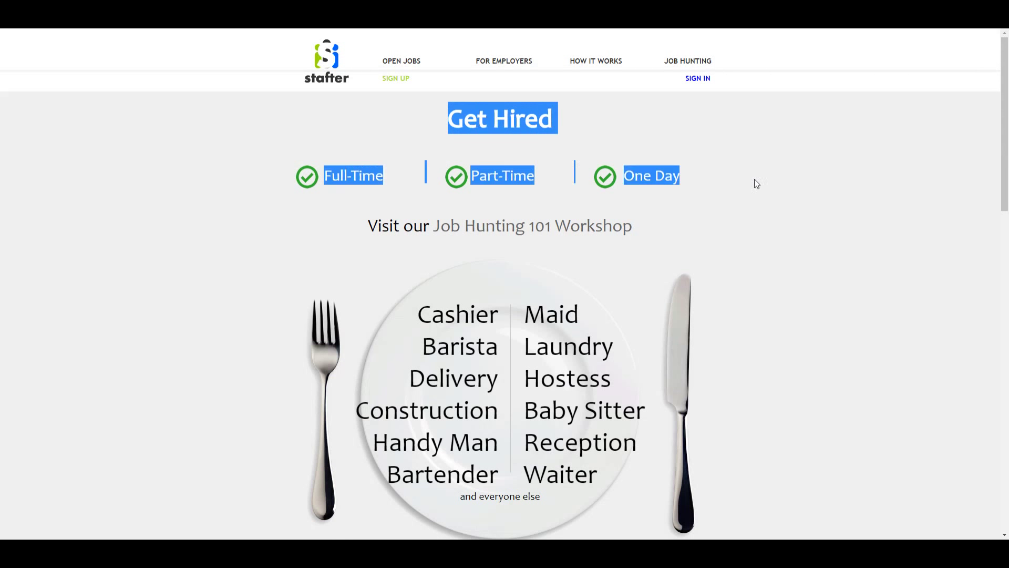
click(754, 179)
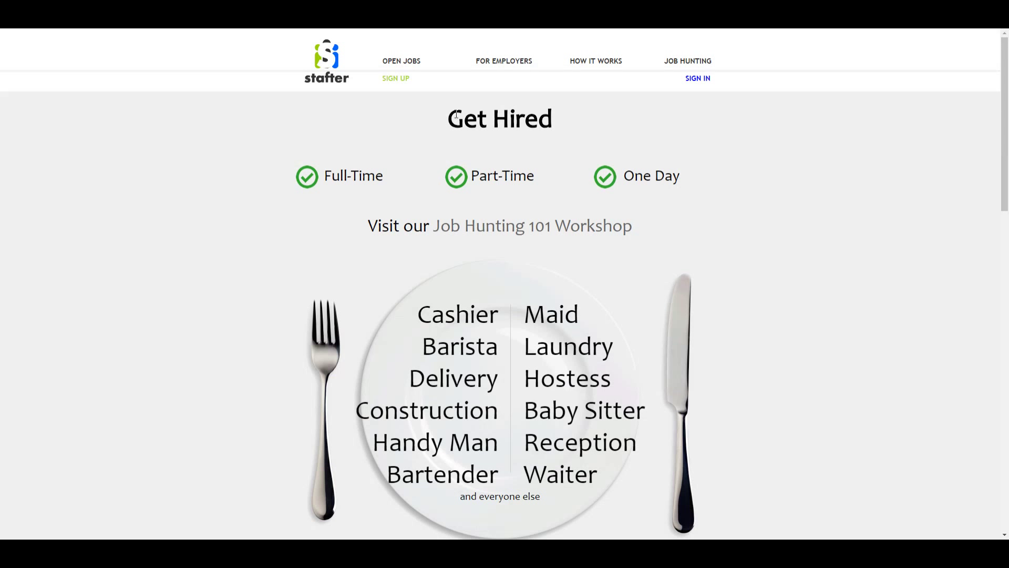
drag(443, 116, 754, 179)
click(755, 178)
drag(447, 117, 755, 179)
click(755, 179)
drag(444, 117, 645, 151)
click(735, 181)
drag(444, 117, 755, 180)
click(754, 180)
drag(446, 117, 731, 176)
click(733, 177)
Scroll to Open Jobs and preview the Bus Boy and Laundry Driver job details.
scroll(678, 231, down, 7)
scroll(678, 234, down, 1)
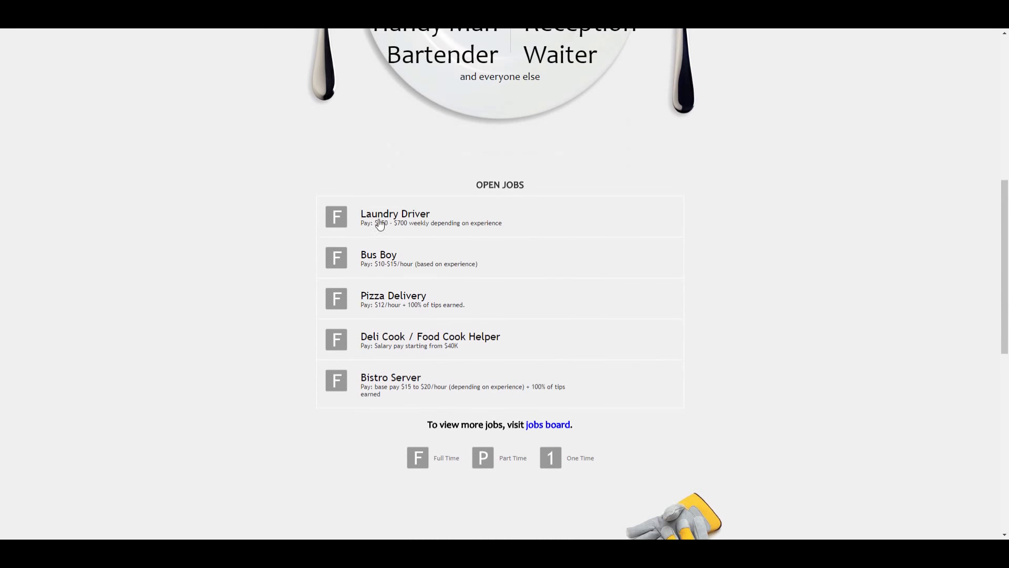
click(431, 255)
click(463, 263)
click(463, 227)
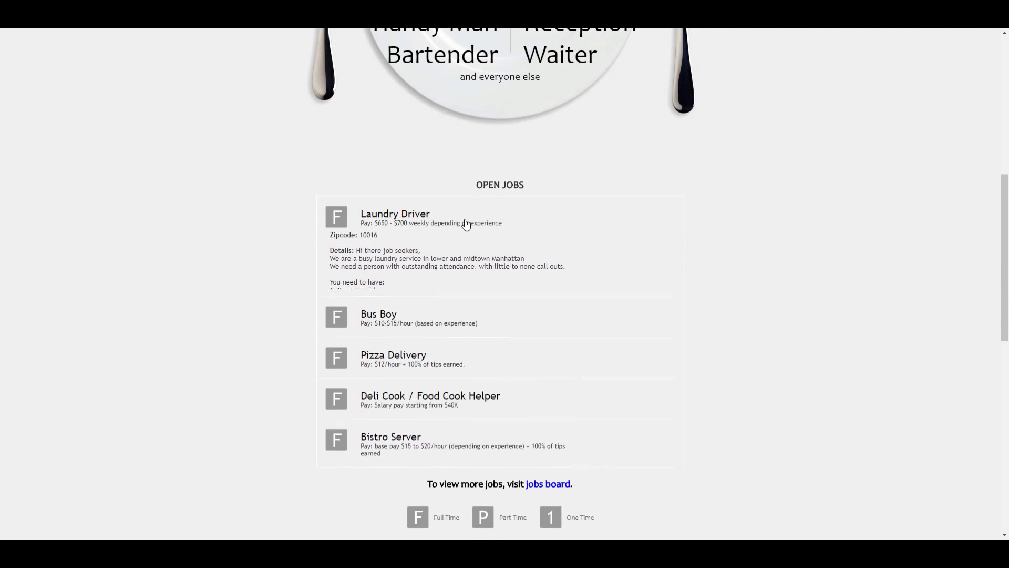
click(465, 223)
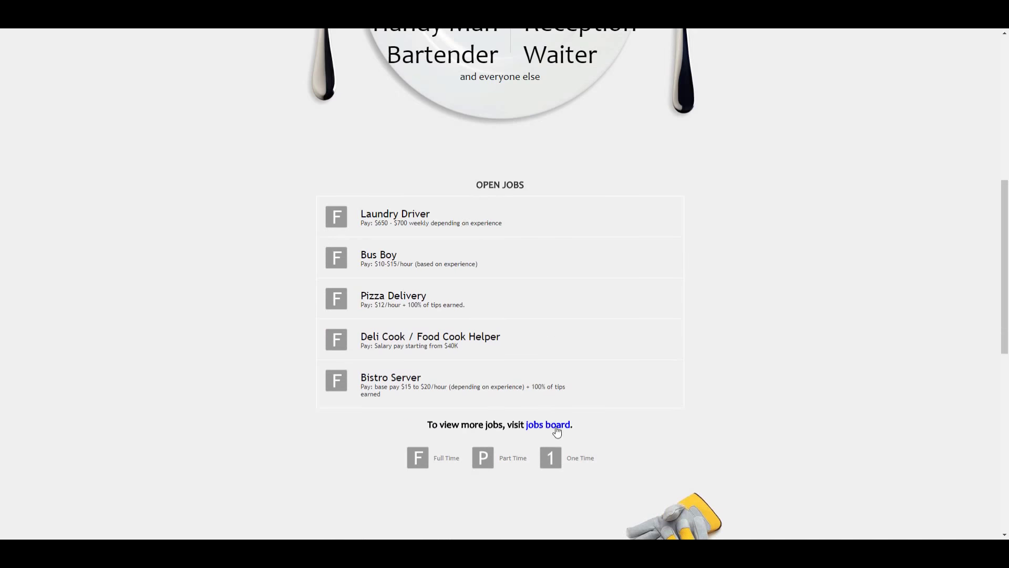
From the full jobs board, apply for the Laundry Driver position and choose Sign Up.
click(555, 424)
click(451, 140)
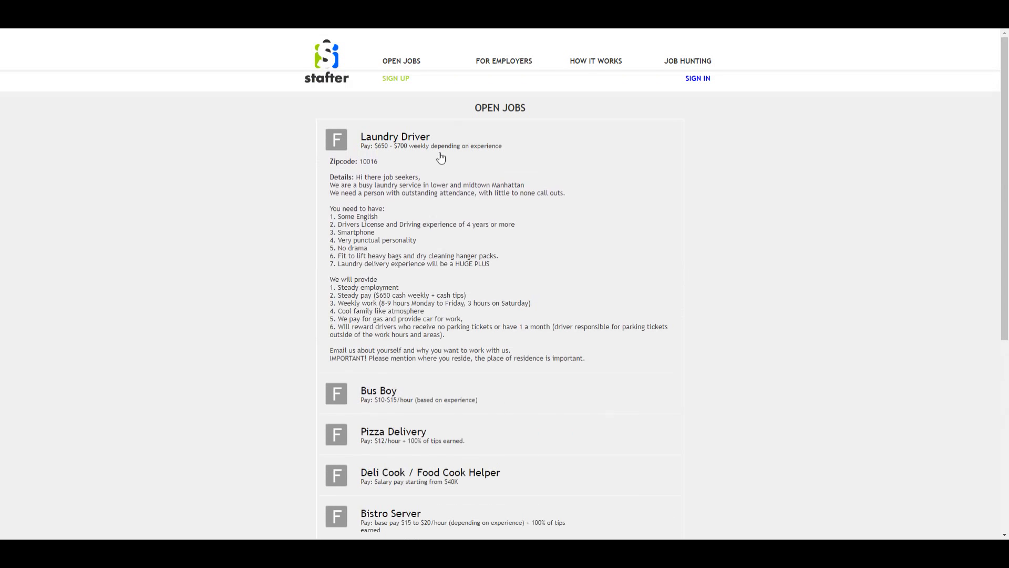
scroll(562, 281, down, 6)
scroll(560, 277, up, 3)
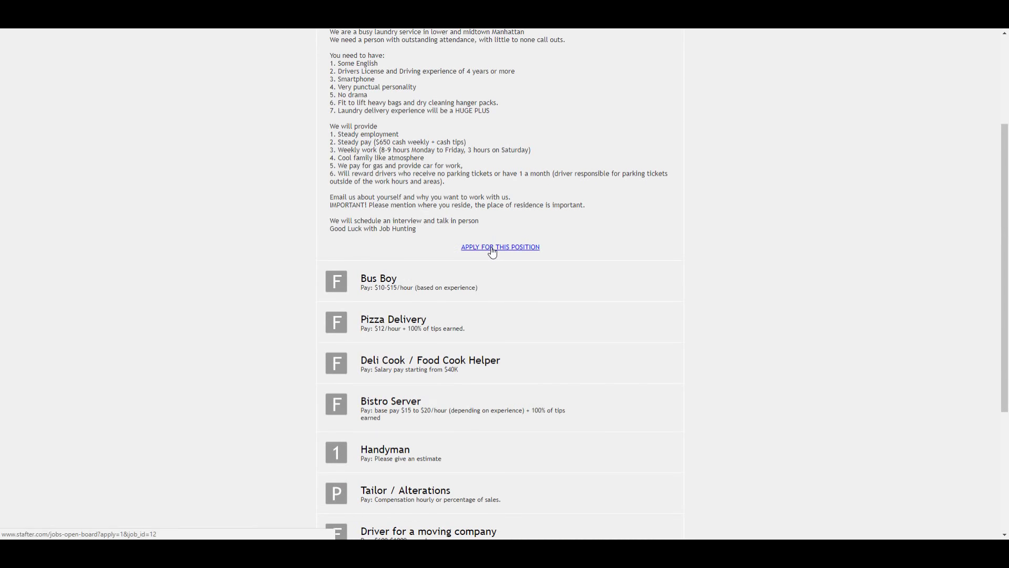
click(494, 246)
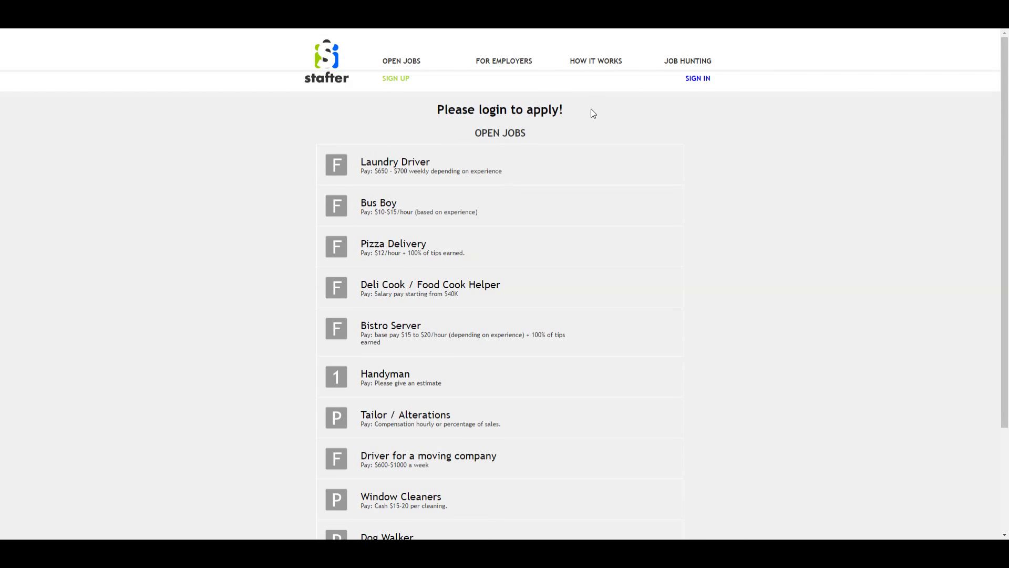
click(394, 85)
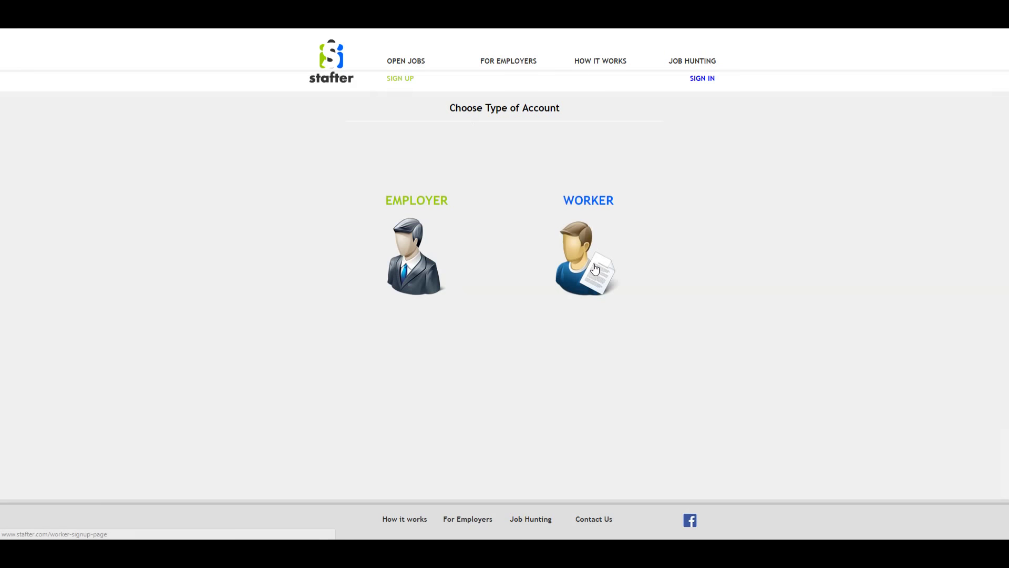
Choose a Worker account and enter the worker's first and last name.
click(587, 265)
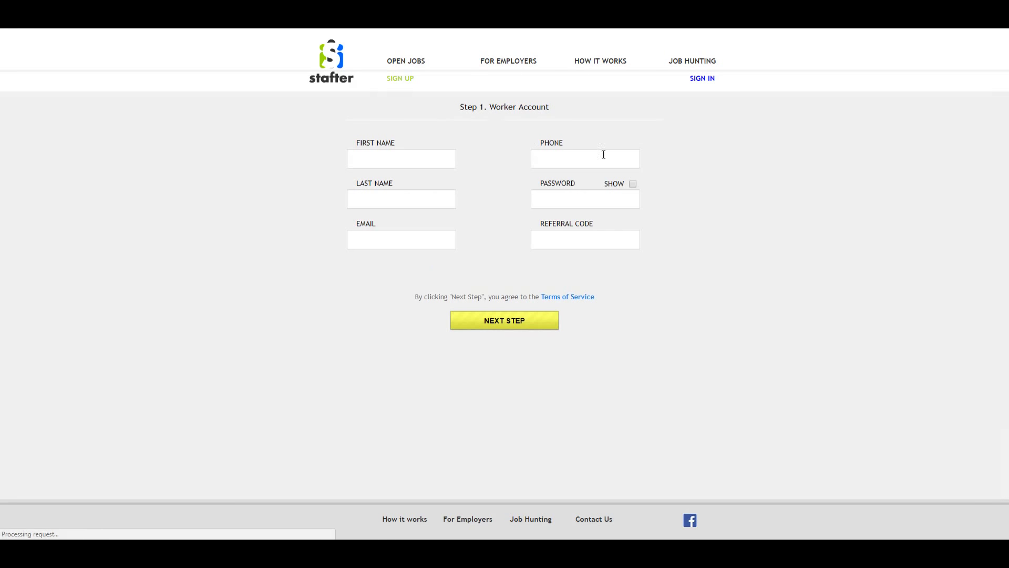
click(413, 154)
text(John)
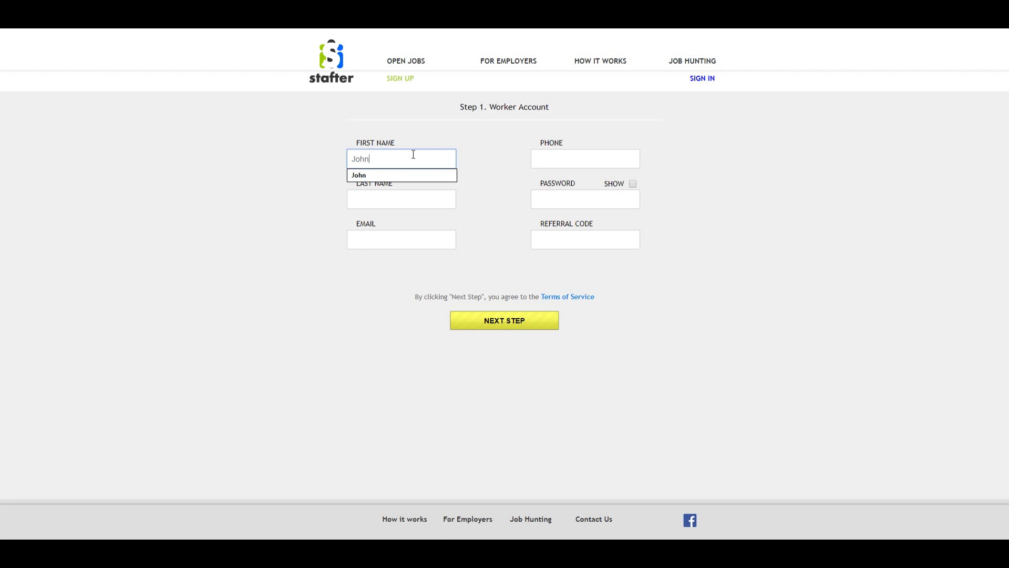
key(Tab)
text(Mc)
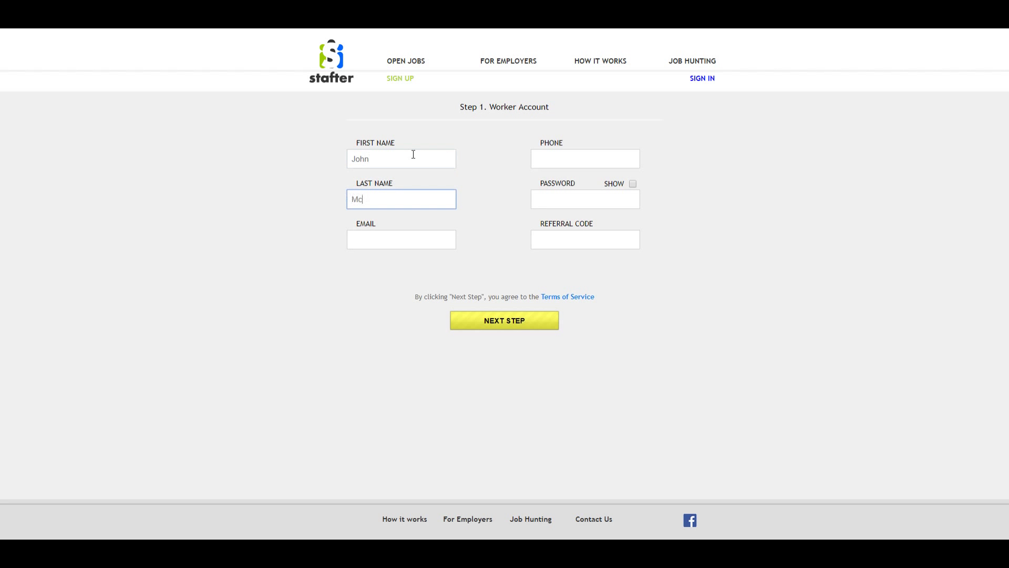
text(Clane)
key(BackSpace)
key(BackSpace)
key(BackSpace)
text(Smith)
Fill in the worker's email, phone and a six-character password.
key(Tab)
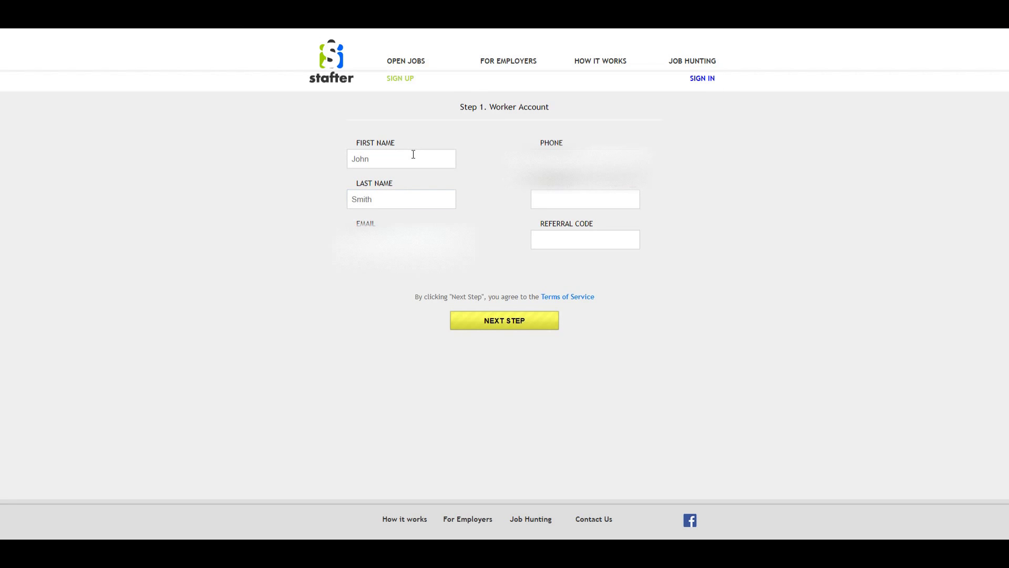
key(BackSpace)
text(jo)
key(Tab)
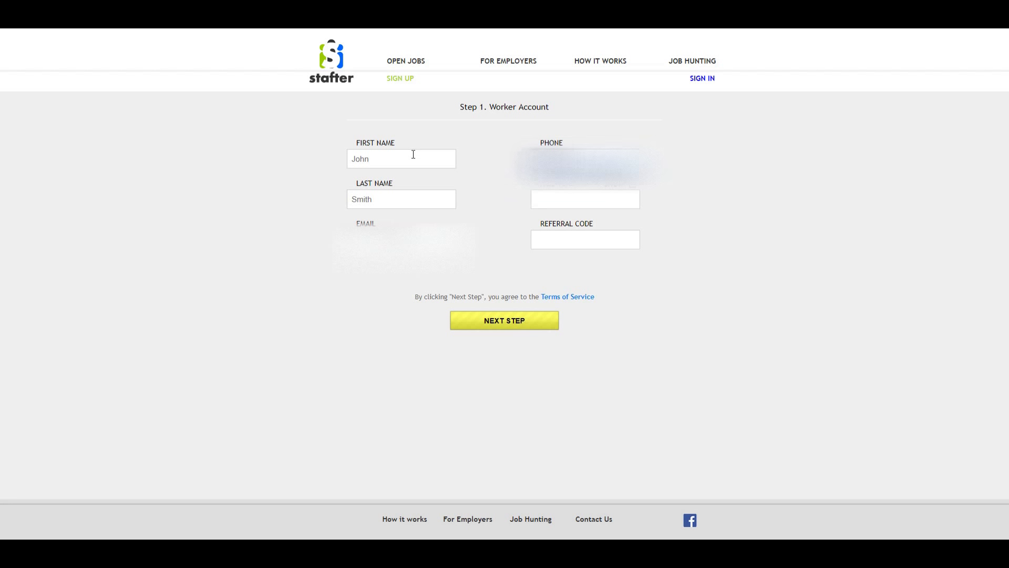
key(Tab)
key(Tab)
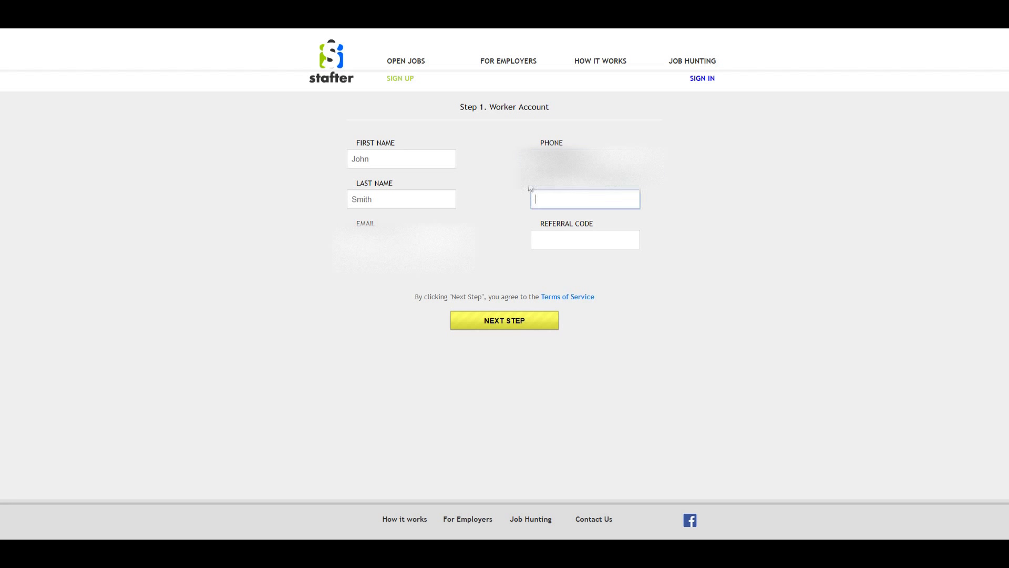
text(••••••)
click(503, 264)
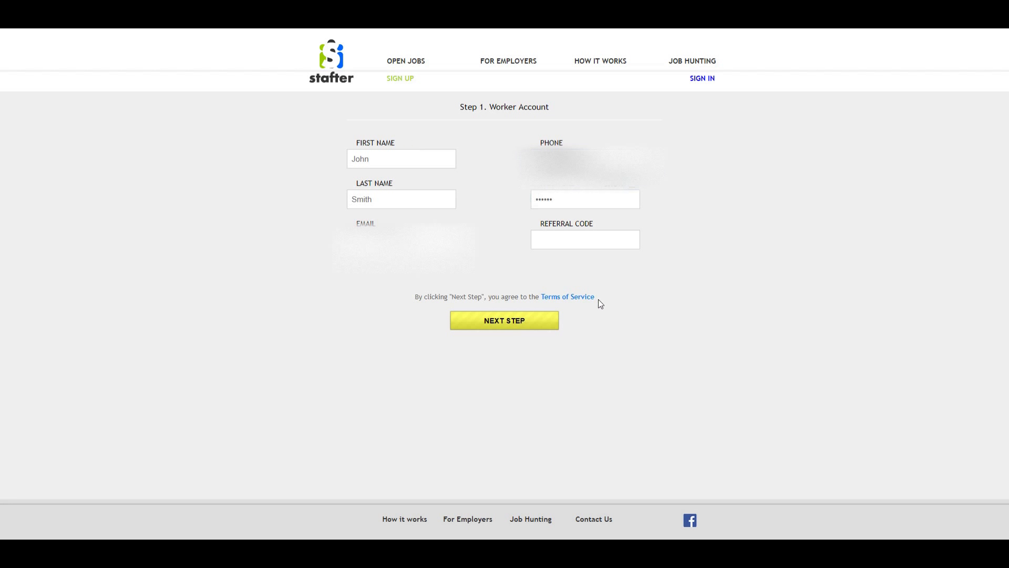
Submit the worker sign-up form and review the confirmation message.
click(493, 320)
drag(379, 102, 656, 125)
click(487, 99)
Sign in with the new account's email and password.
click(705, 80)
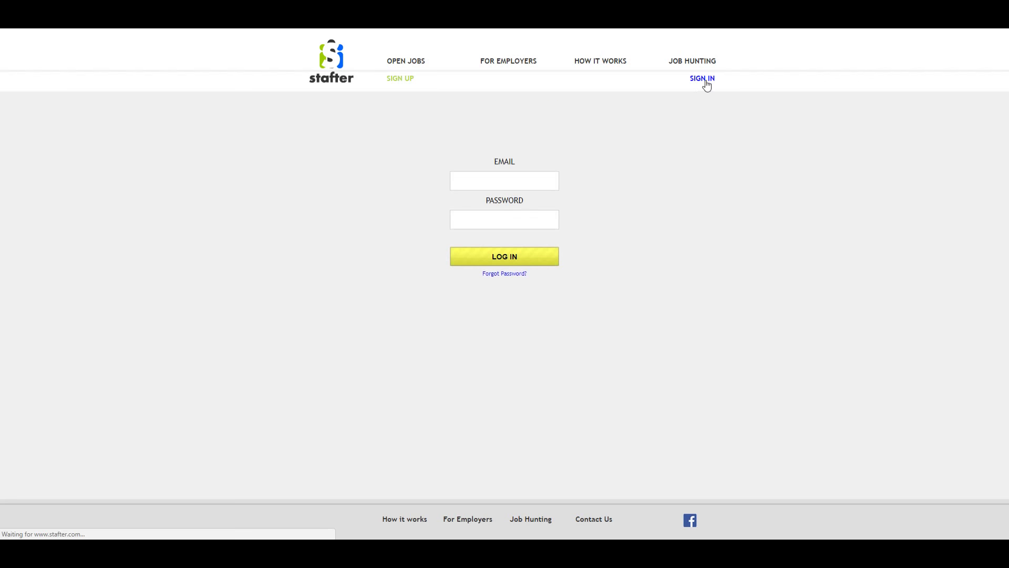
click(536, 184)
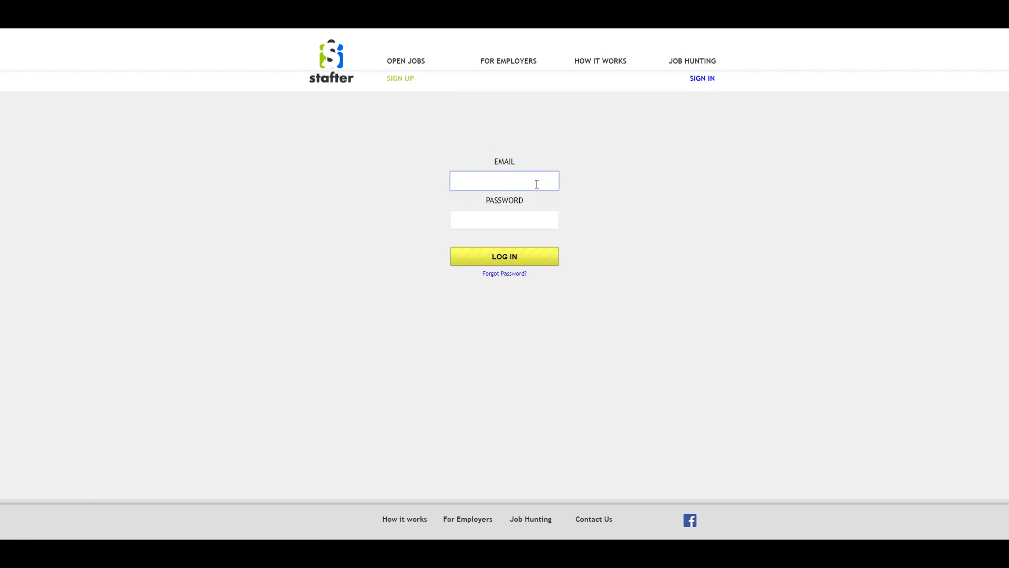
text(s)
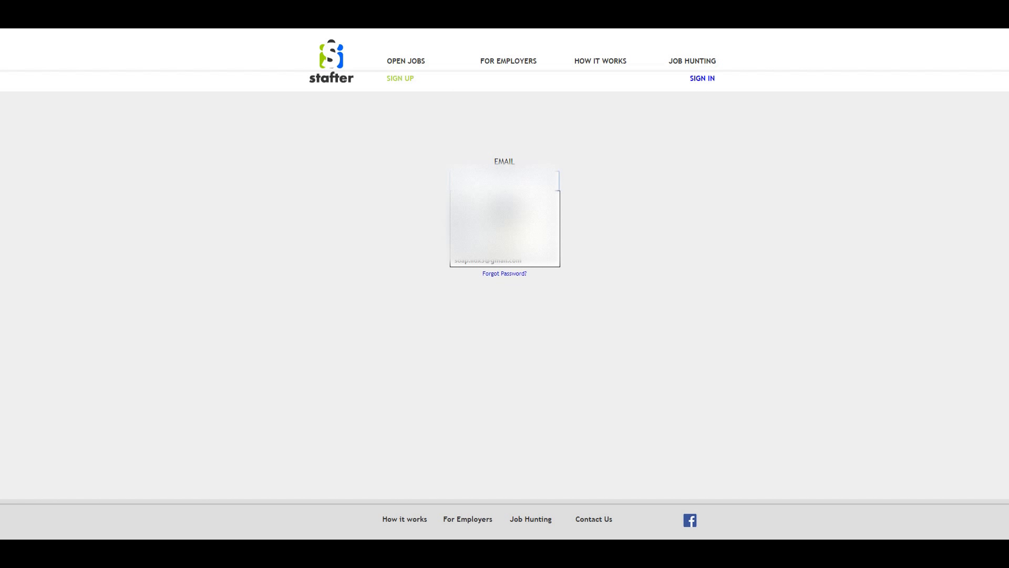
text(ta)
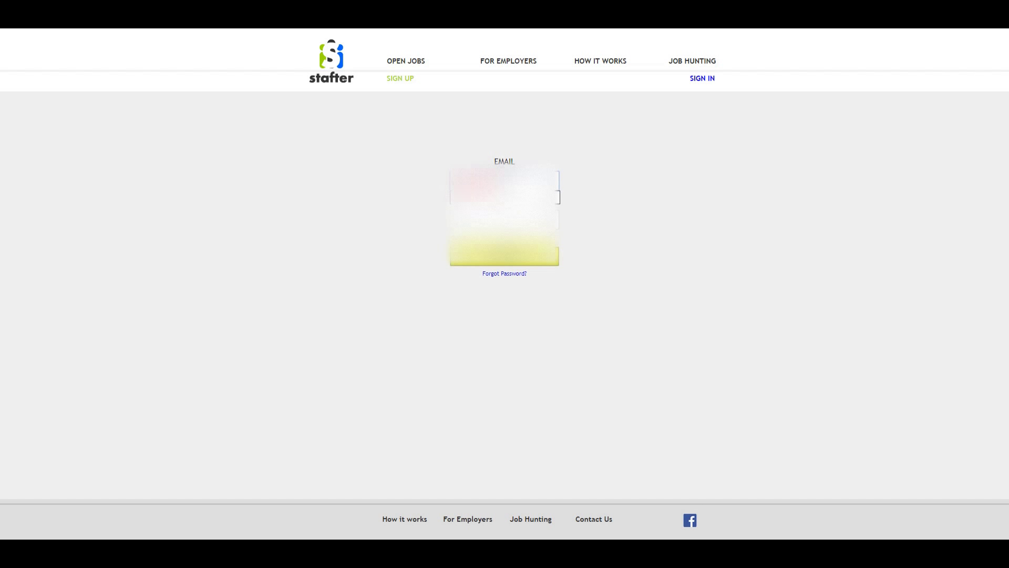
key(Tab)
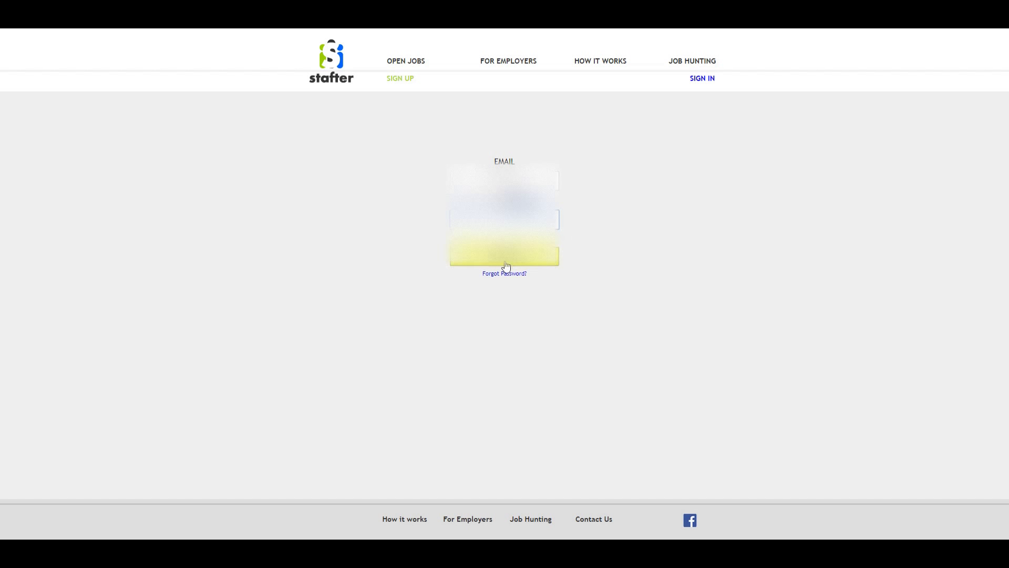
click(505, 262)
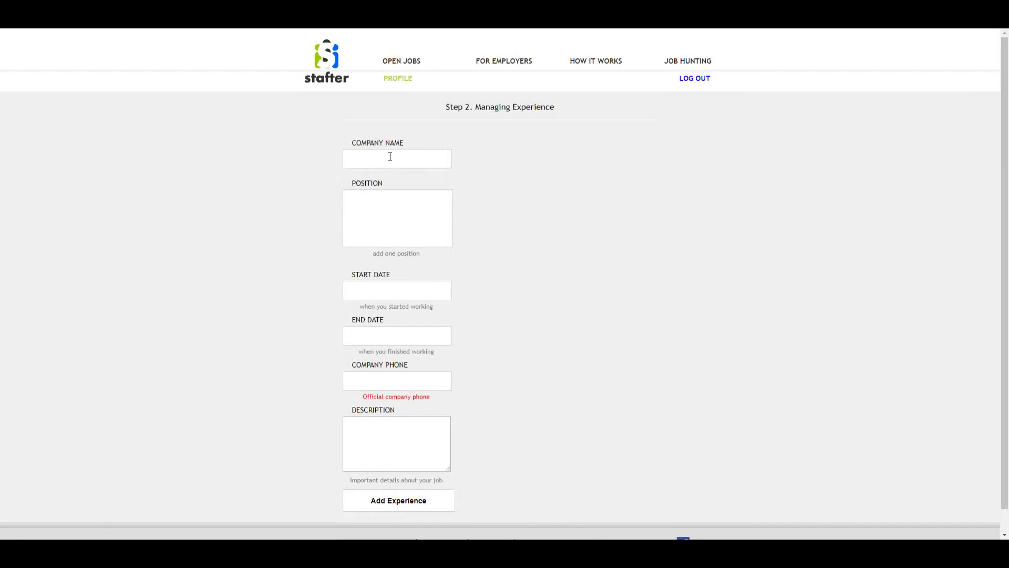
Enter 'New York Steak House' as the company and tag Busboy as the position.
drag(425, 122, 588, 109)
click(394, 158)
key(alt+Tab)
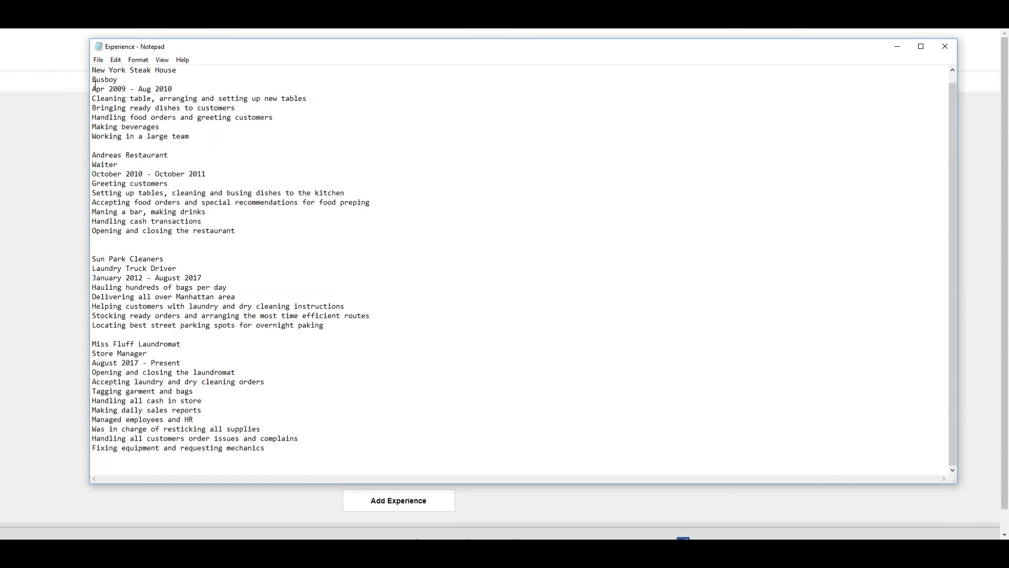
key(alt+Tab)
click(436, 163)
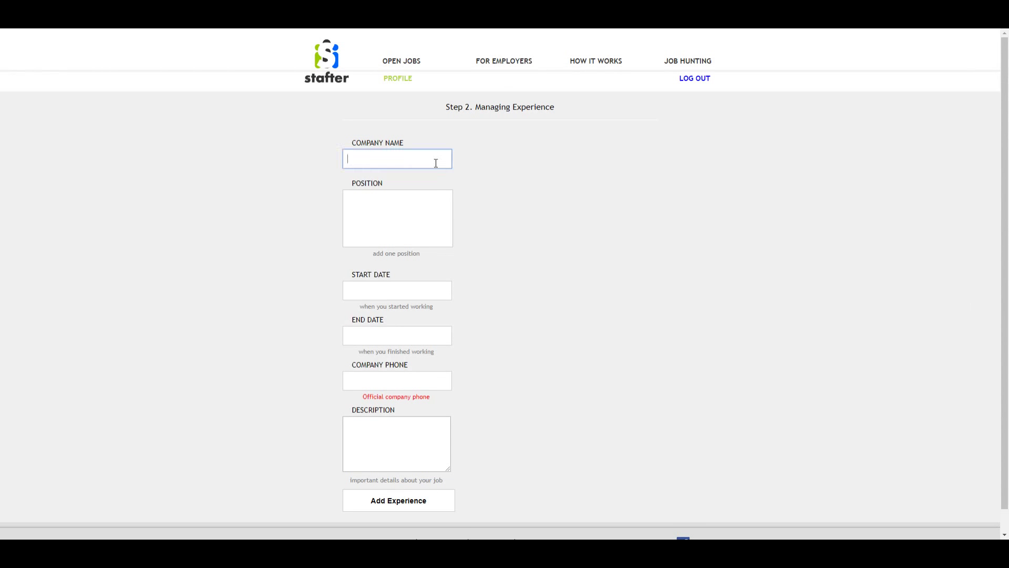
text(New York Steak House)
key(Tab)
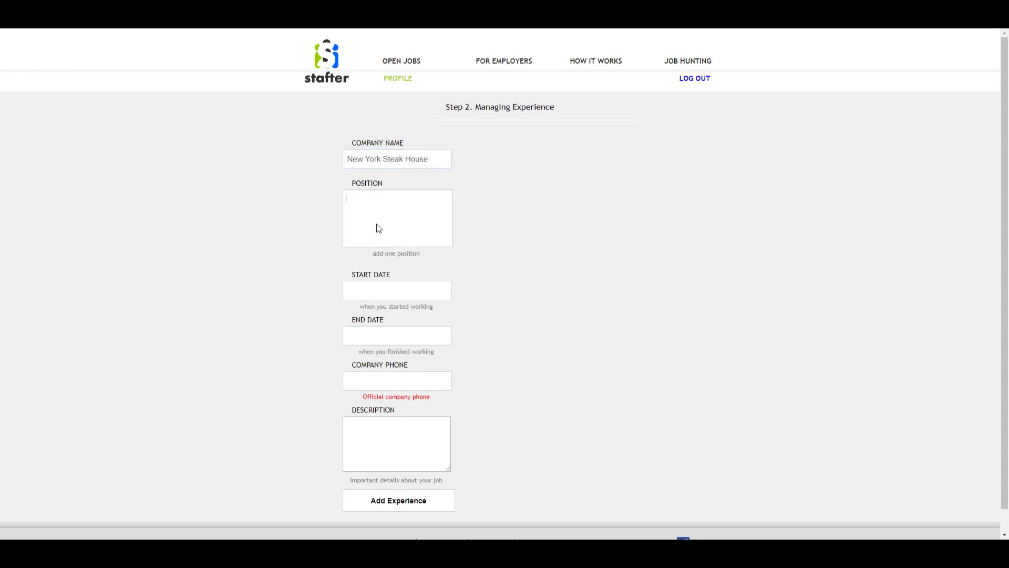
text(Bus)
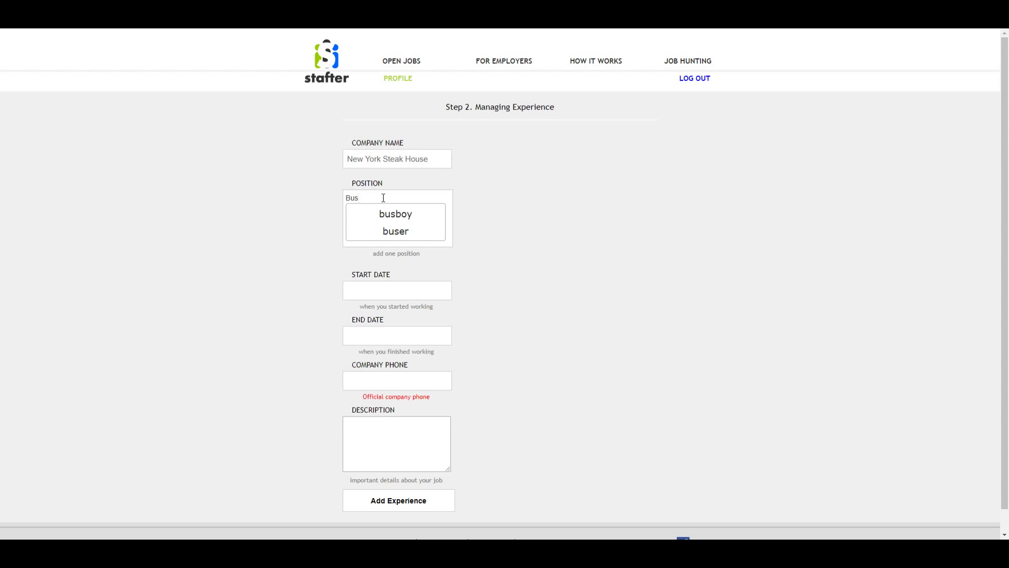
text(boy)
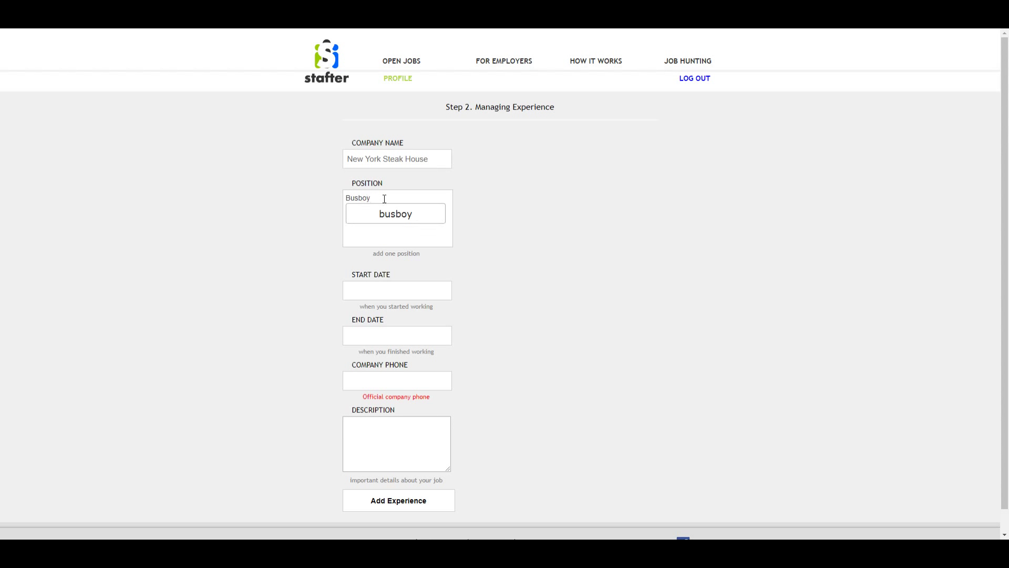
key(Return)
Set the start date to April 2009, checking the dates in the notes.
click(385, 274)
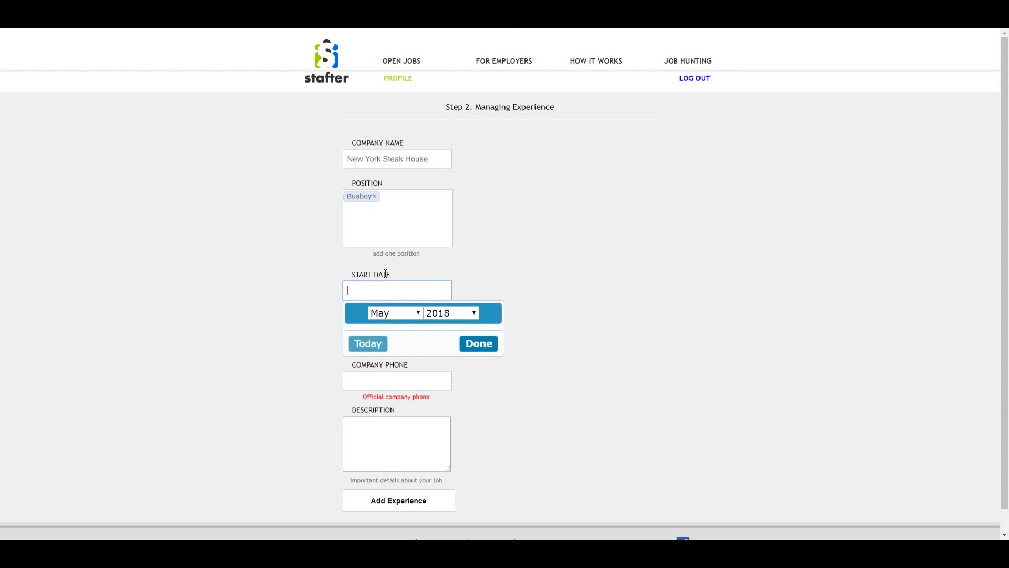
key(alt+Tab)
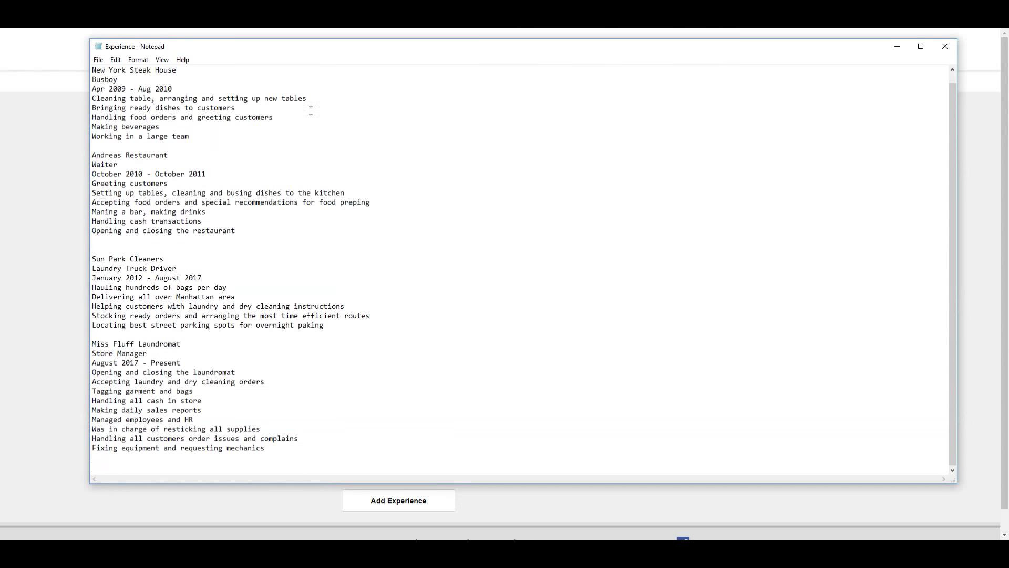
click(45, 154)
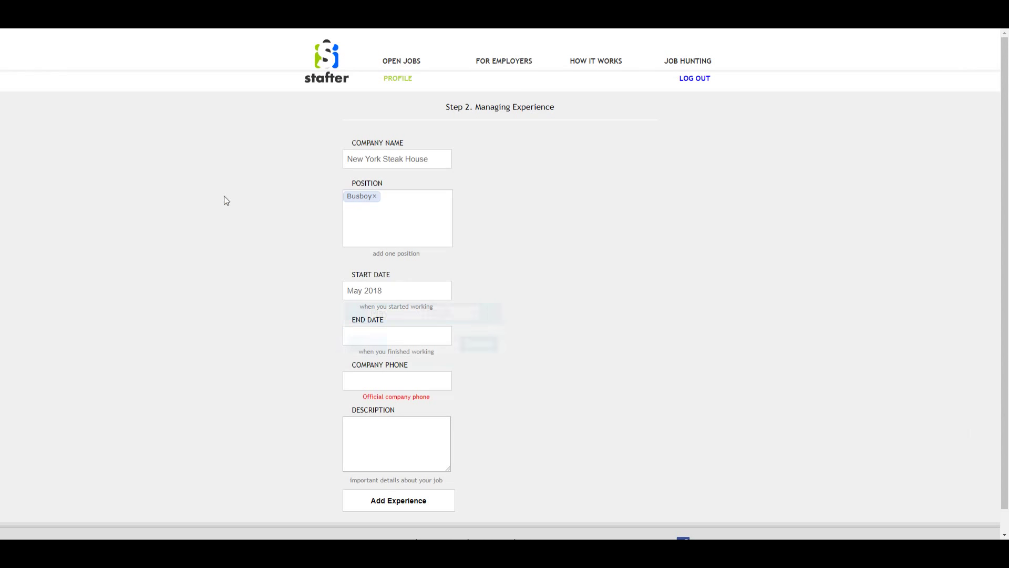
click(403, 335)
click(399, 285)
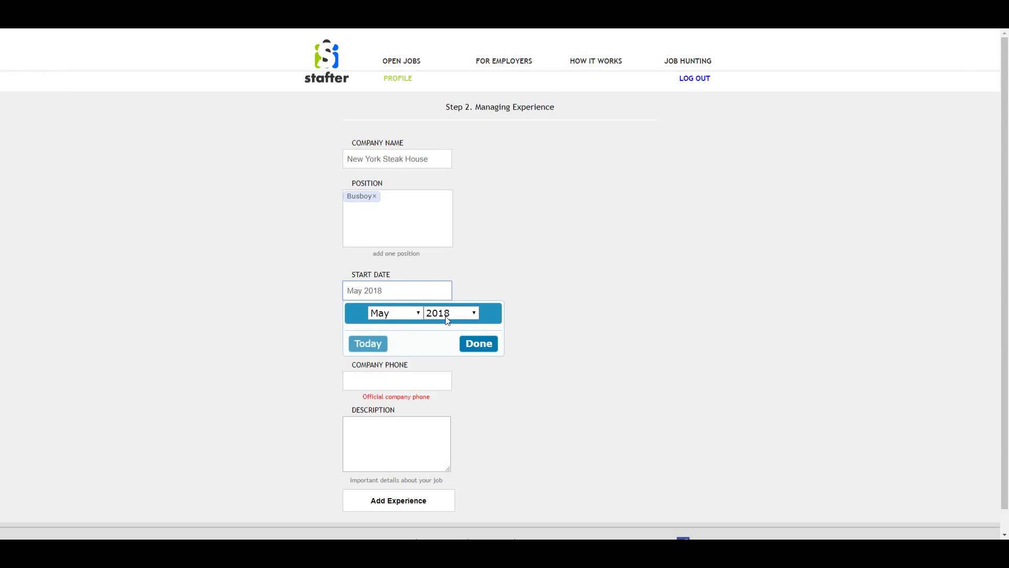
click(447, 313)
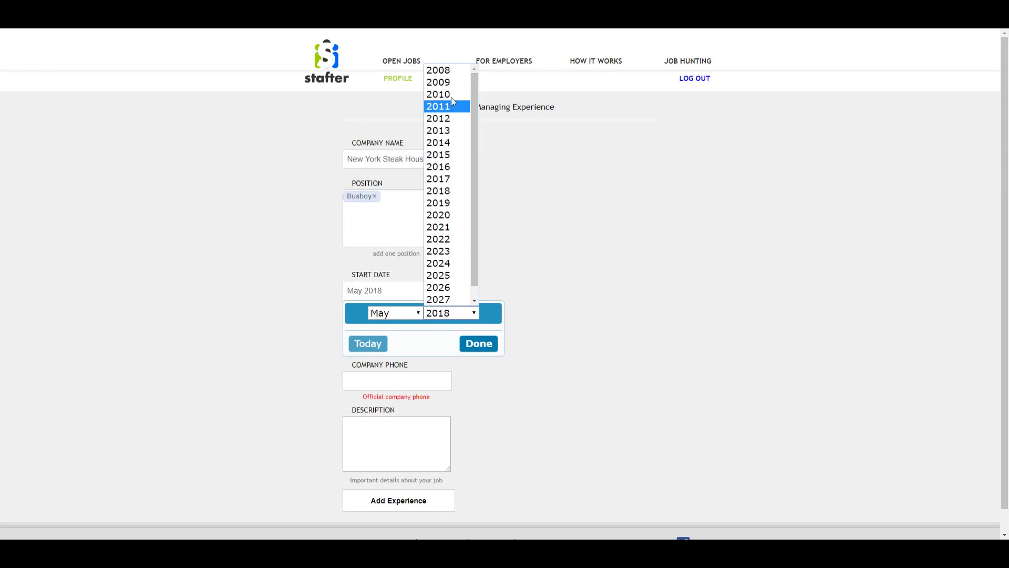
click(448, 82)
click(407, 313)
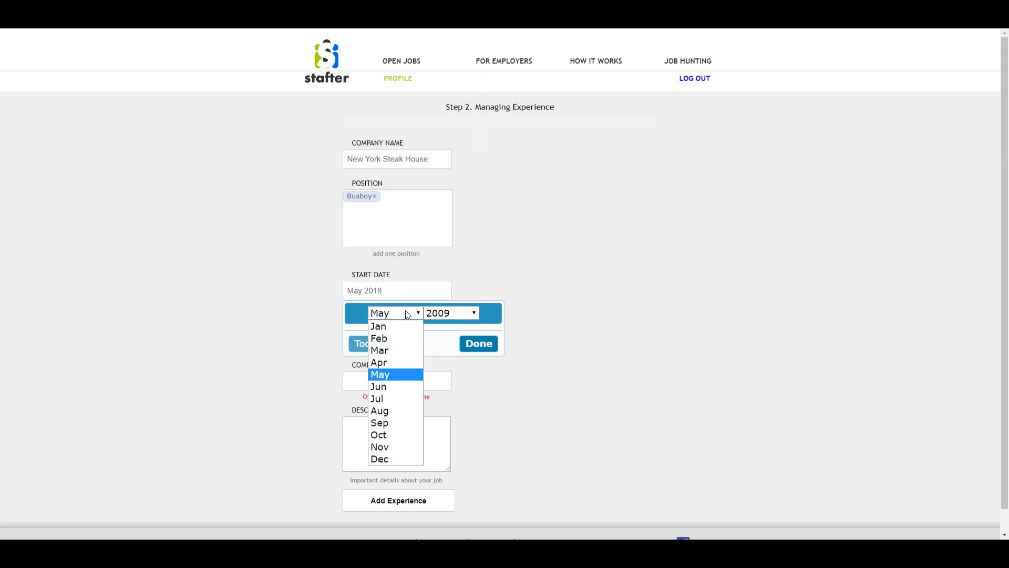
click(391, 359)
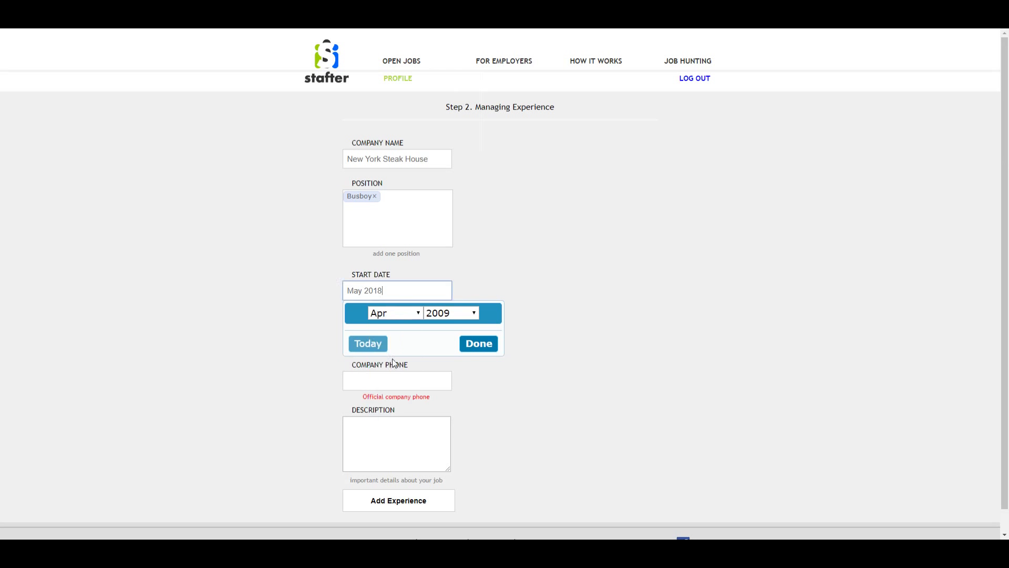
click(472, 346)
Set the end date to August 2010.
click(385, 332)
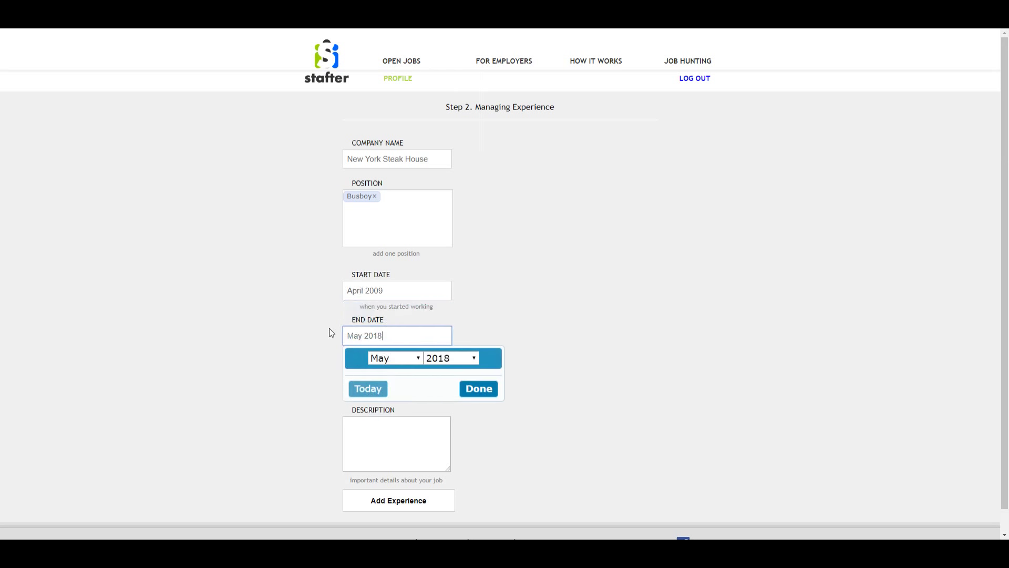
click(327, 550)
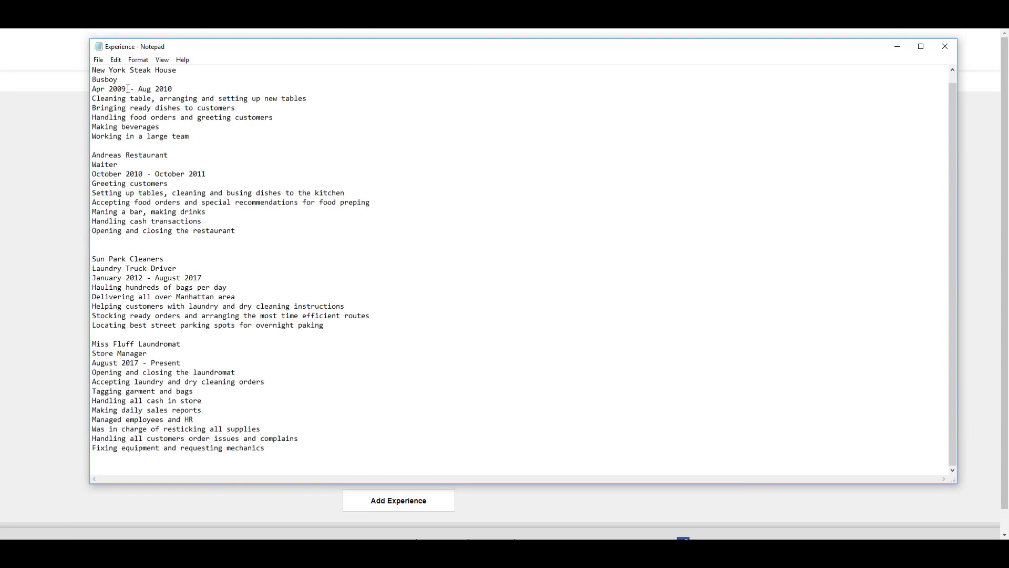
key(alt+Tab)
click(336, 323)
click(387, 332)
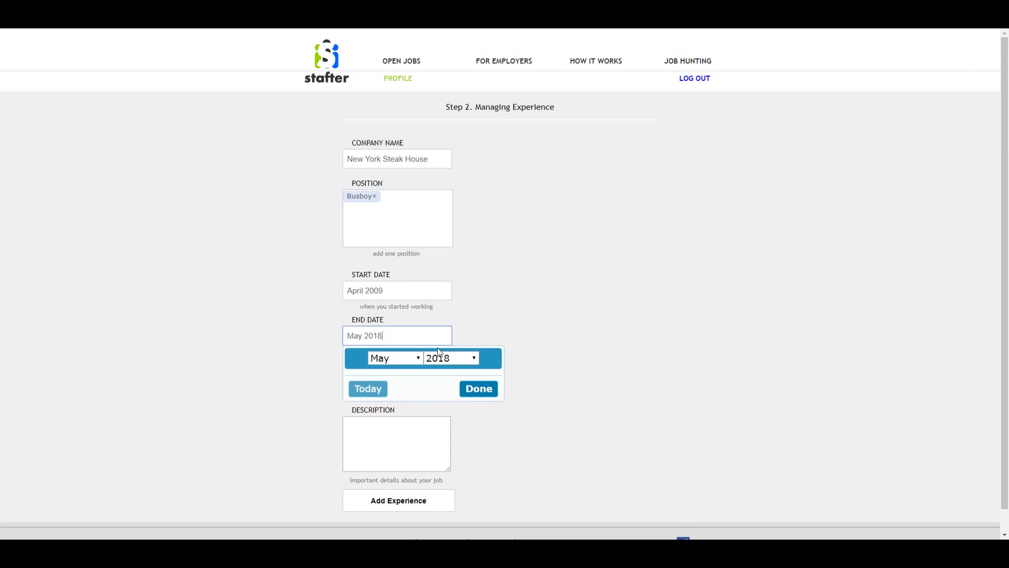
click(467, 358)
click(440, 139)
click(402, 357)
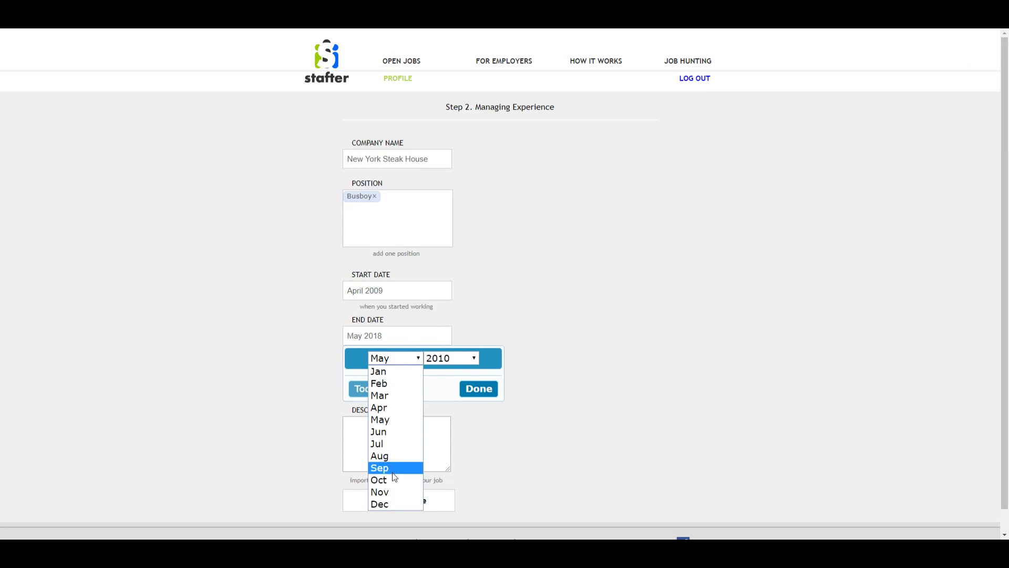
click(386, 456)
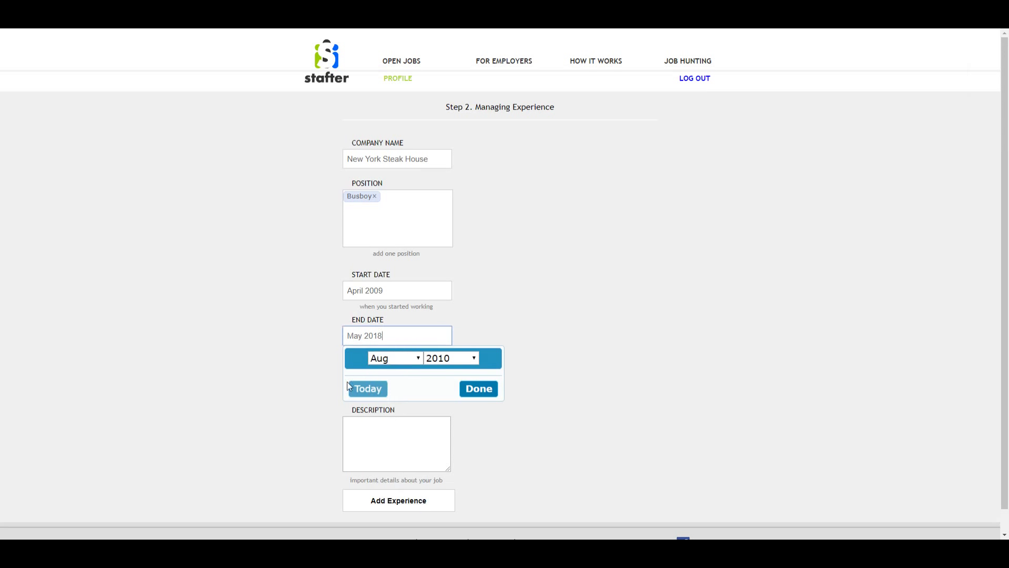
click(560, 351)
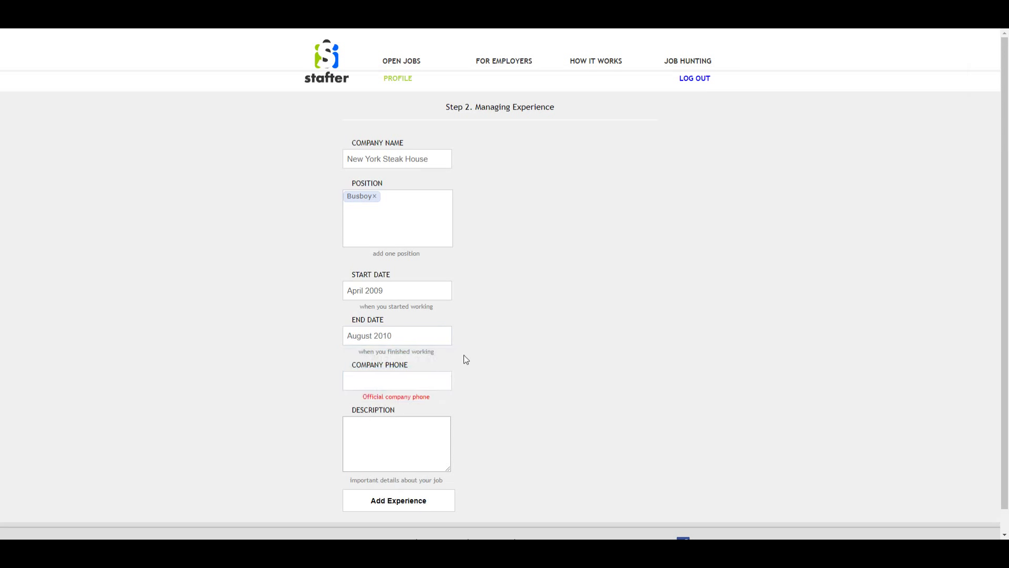
Enter the company phone number.
click(372, 382)
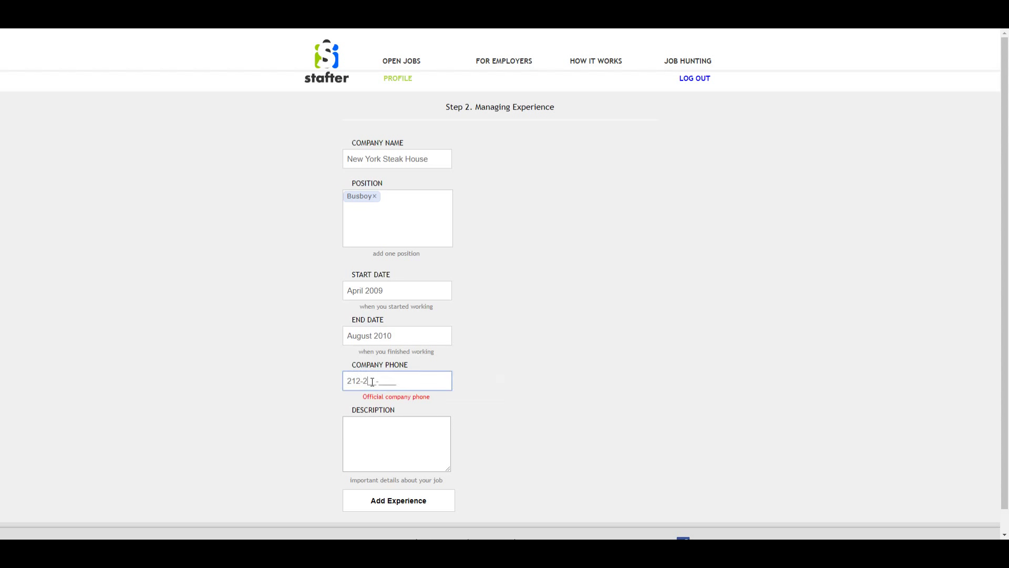
click(398, 418)
scroll(510, 352, down, 1)
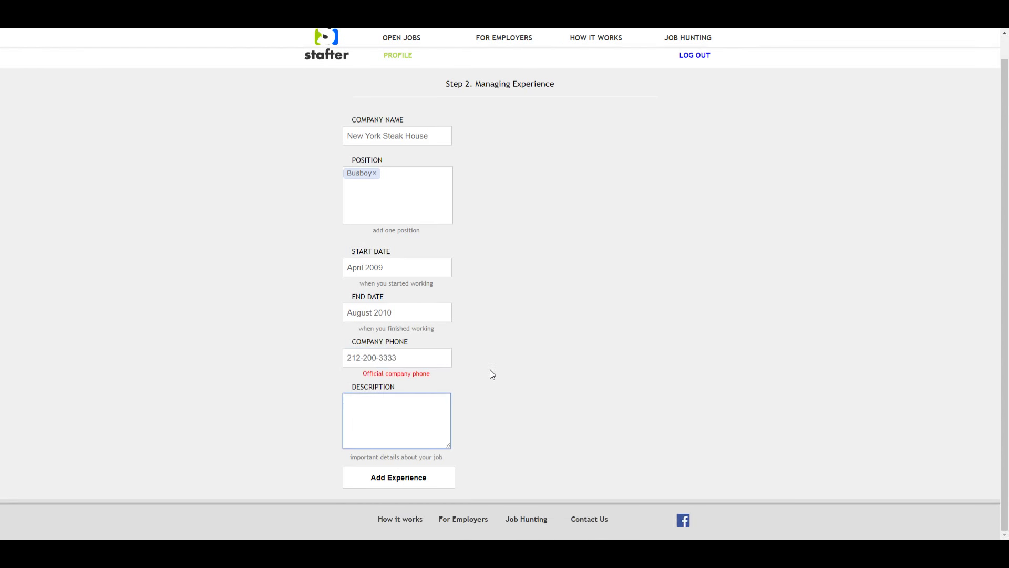
Paste the Busboy duty lines from Notepad into Description and add the experience.
key(alt+Tab)
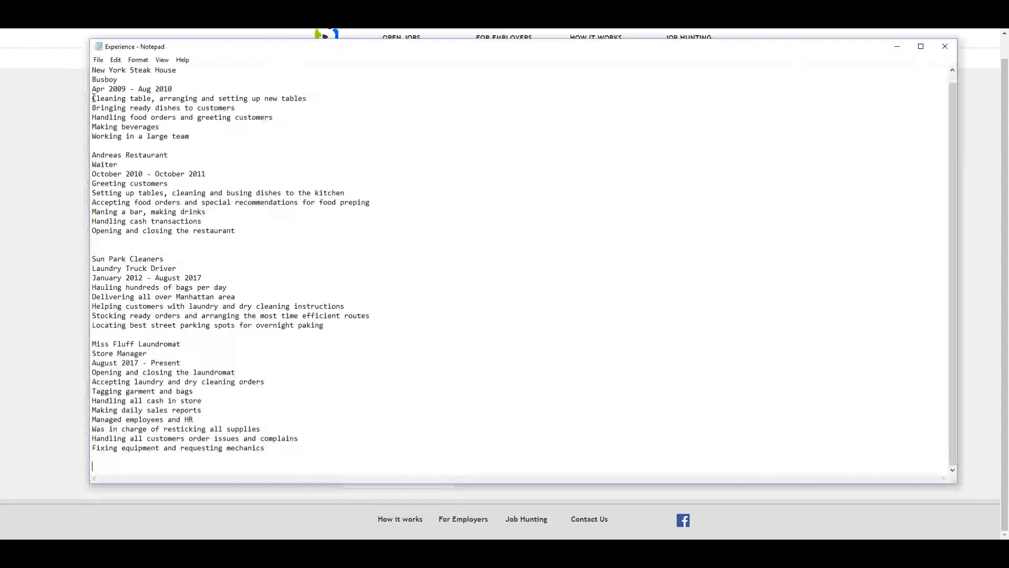
drag(92, 99, 216, 131)
key(ctrl+c)
key(alt+Tab)
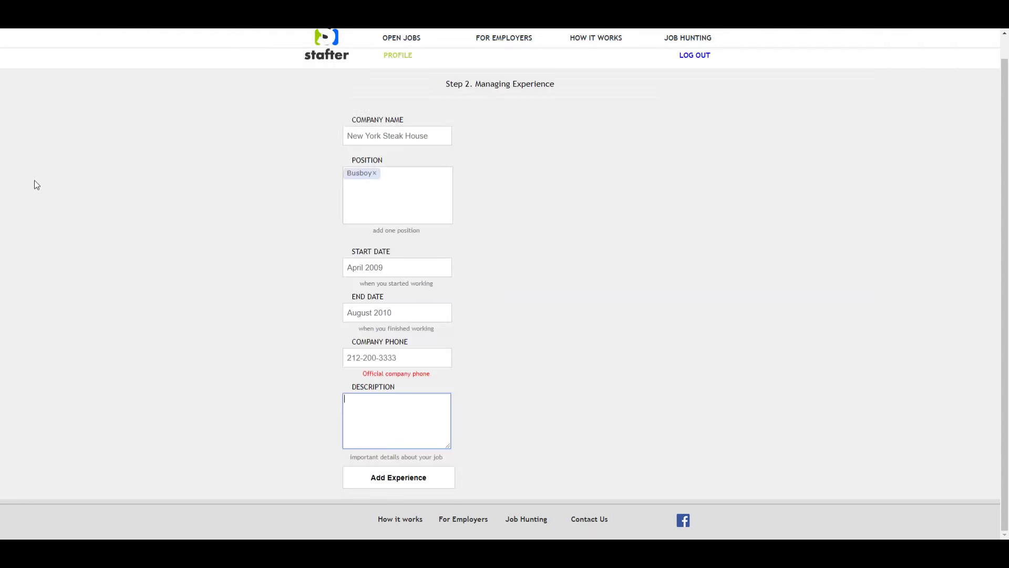
click(421, 410)
key(ctrl+v)
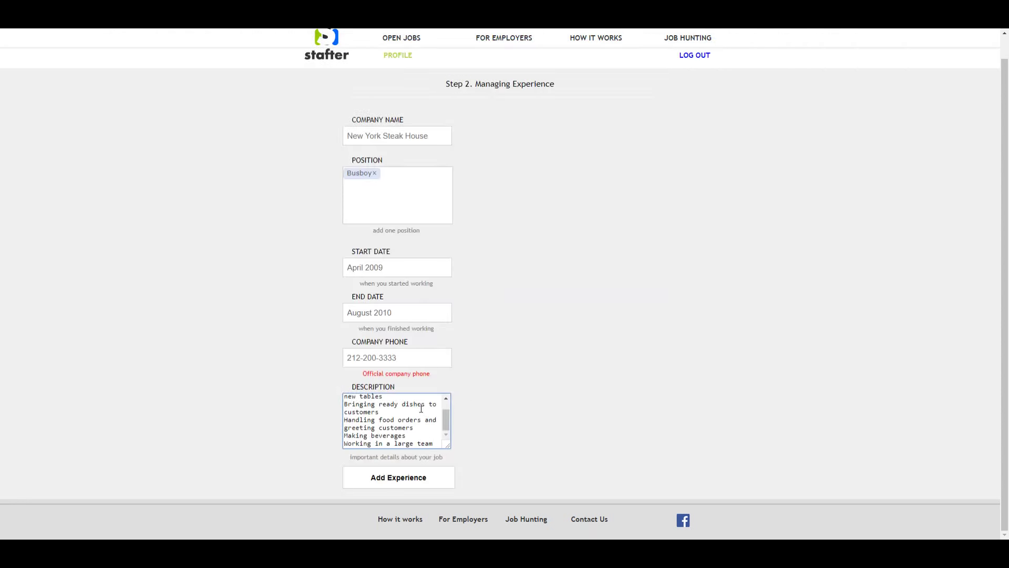
scroll(422, 407, up, 2)
drag(446, 406, 448, 422)
click(397, 479)
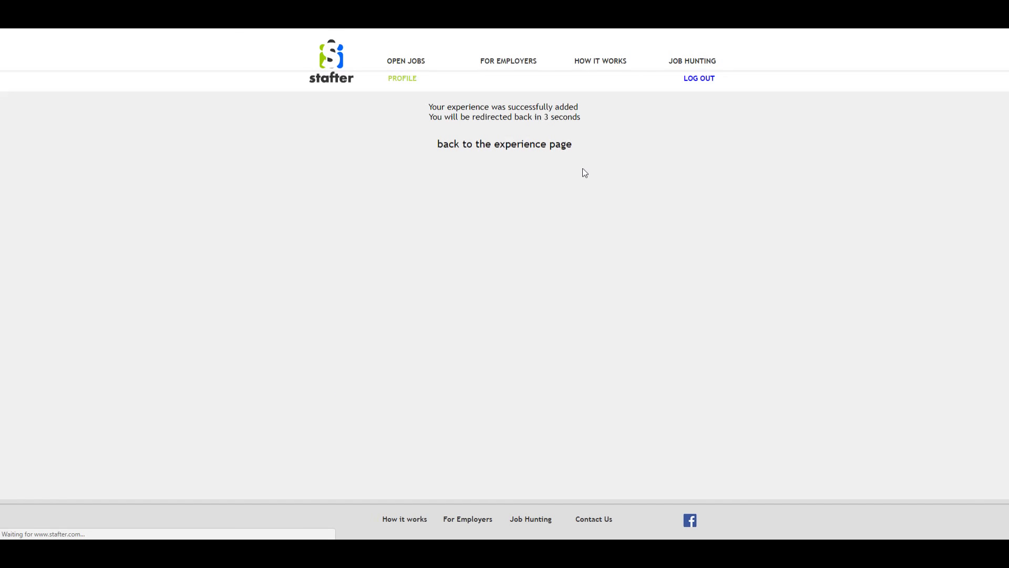
Return to the experience page and paste 'Andreas Restaurant' from the notes as the company.
click(507, 147)
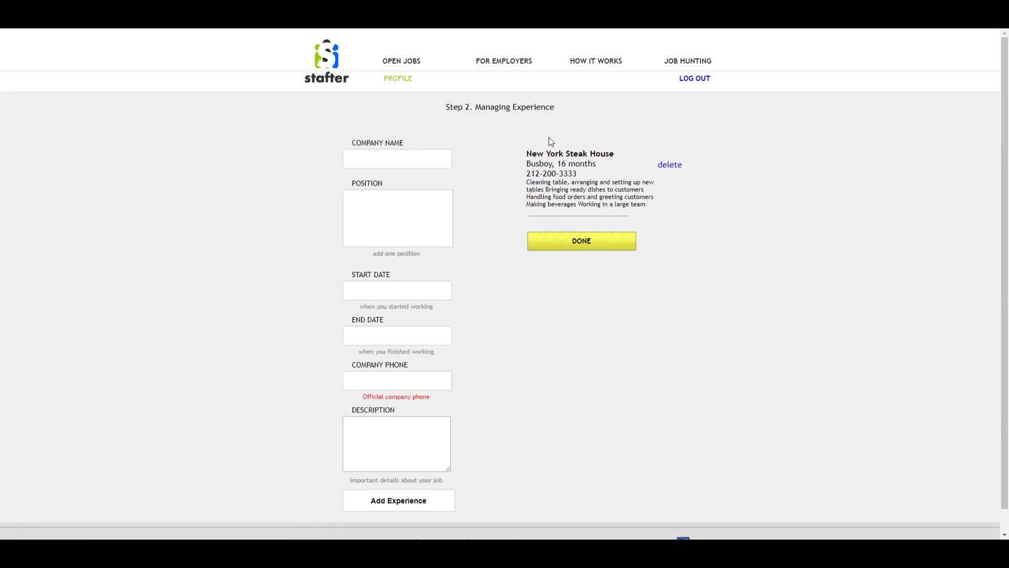
click(385, 162)
key(alt+Tab)
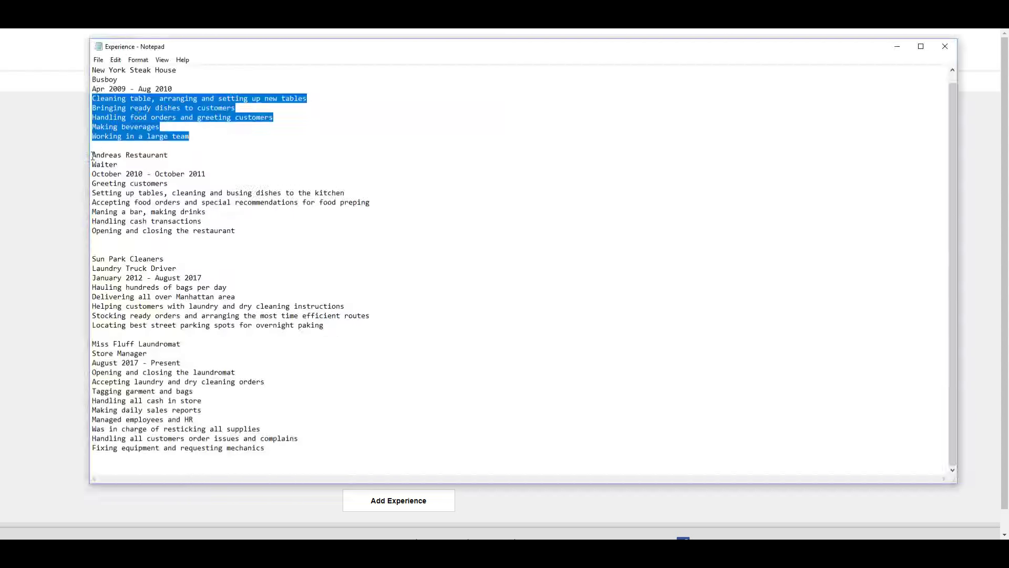
drag(92, 155, 168, 156)
key(ctrl+c)
key(alt+Tab)
click(420, 152)
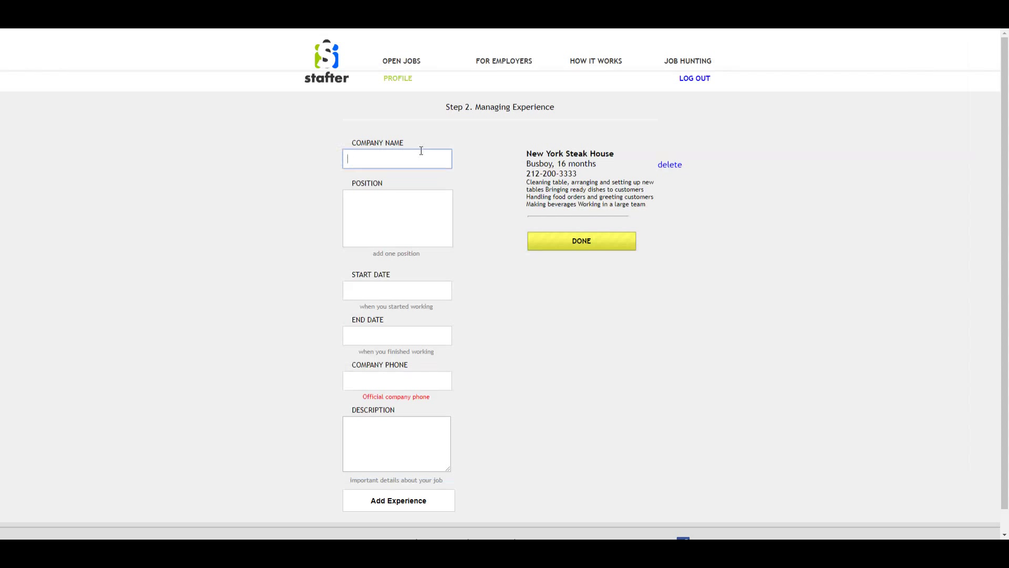
key(ctrl+v)
Tag Waiter as the position.
click(396, 196)
text(Waiter)
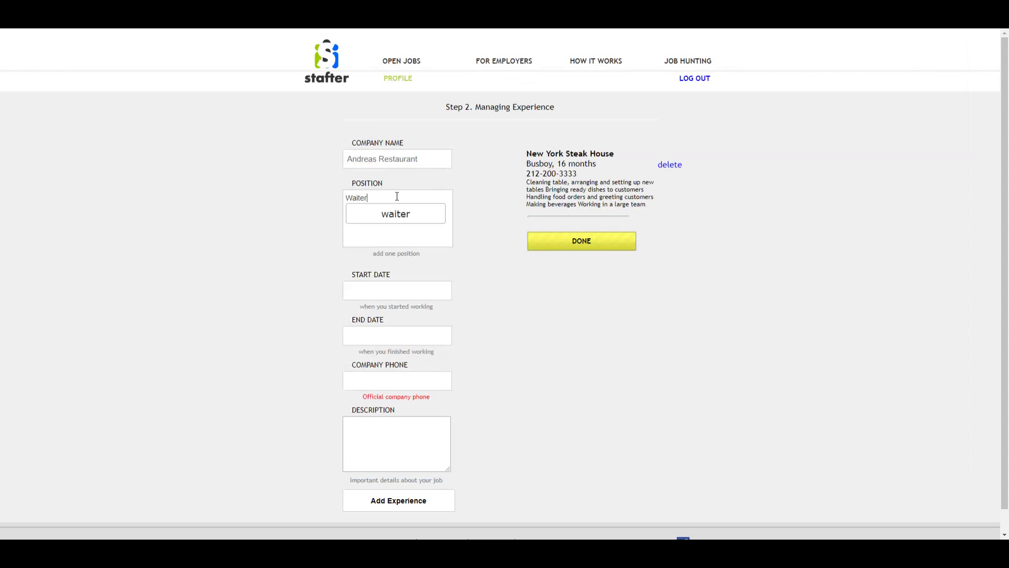
key(Return)
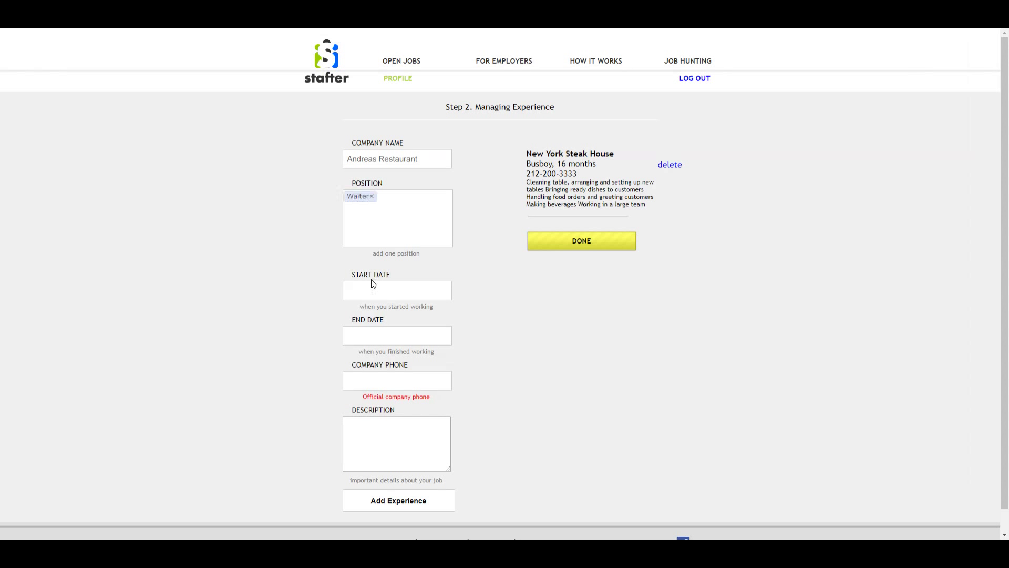
click(371, 289)
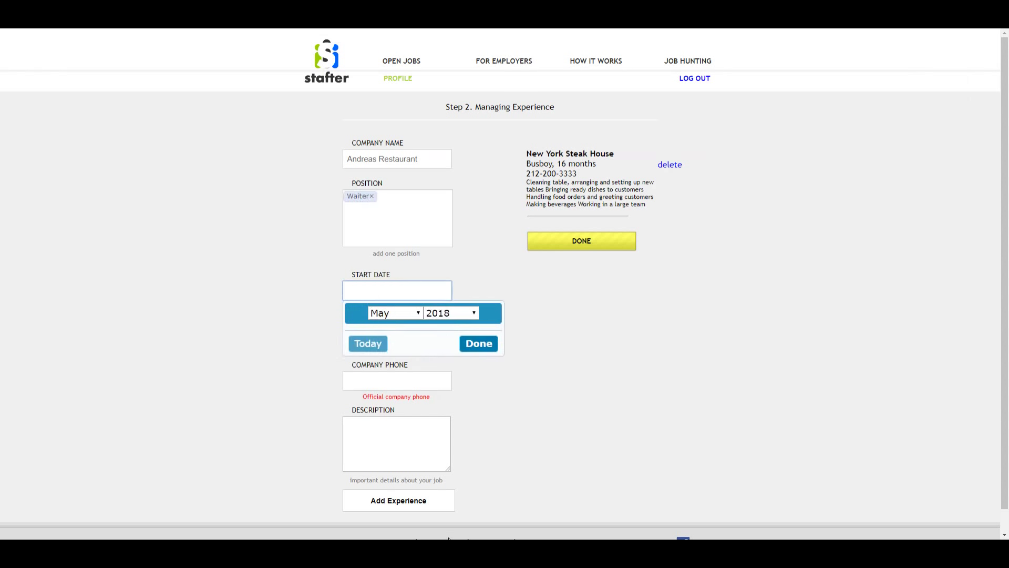
Set the start date to October 2010 after checking the notes.
key(alt+Tab)
click(46, 208)
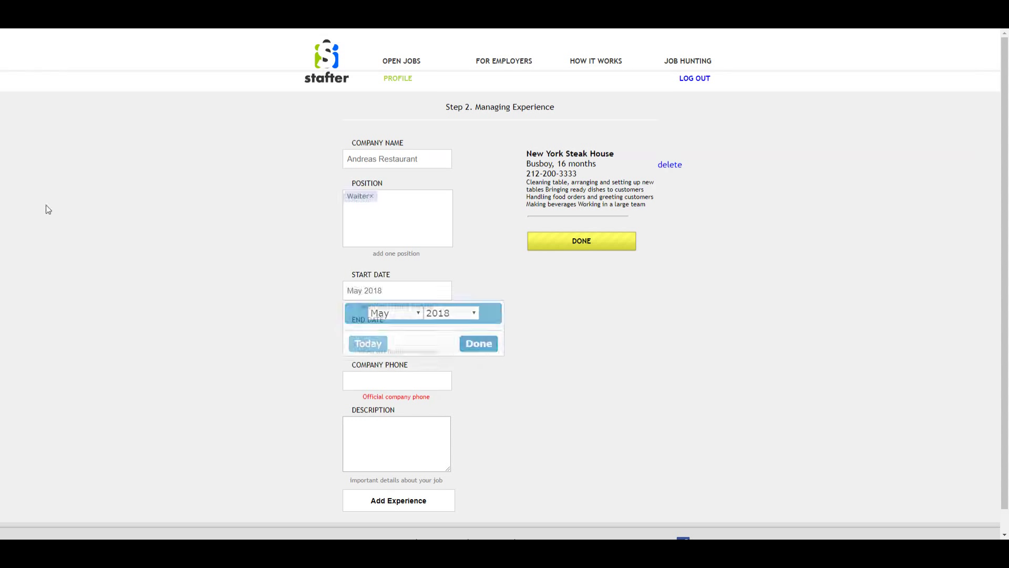
click(398, 294)
click(434, 313)
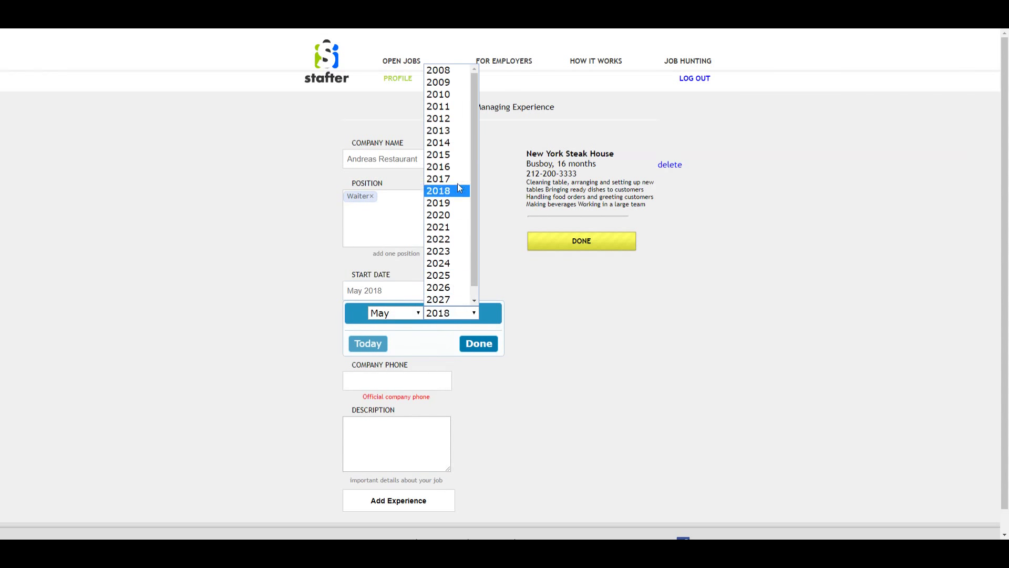
click(451, 94)
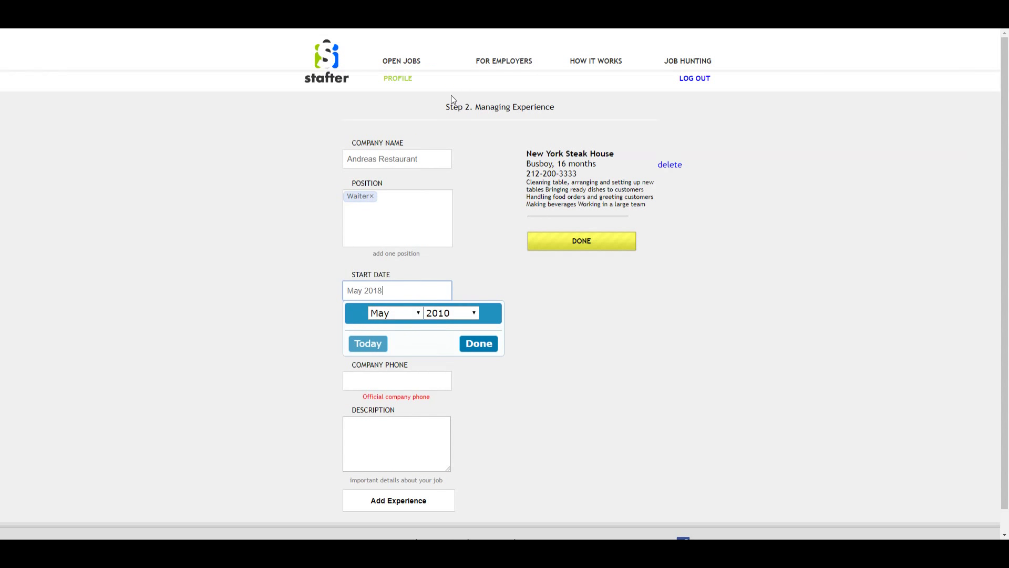
click(404, 315)
click(394, 435)
click(457, 345)
Set the end date to October 2011.
click(374, 337)
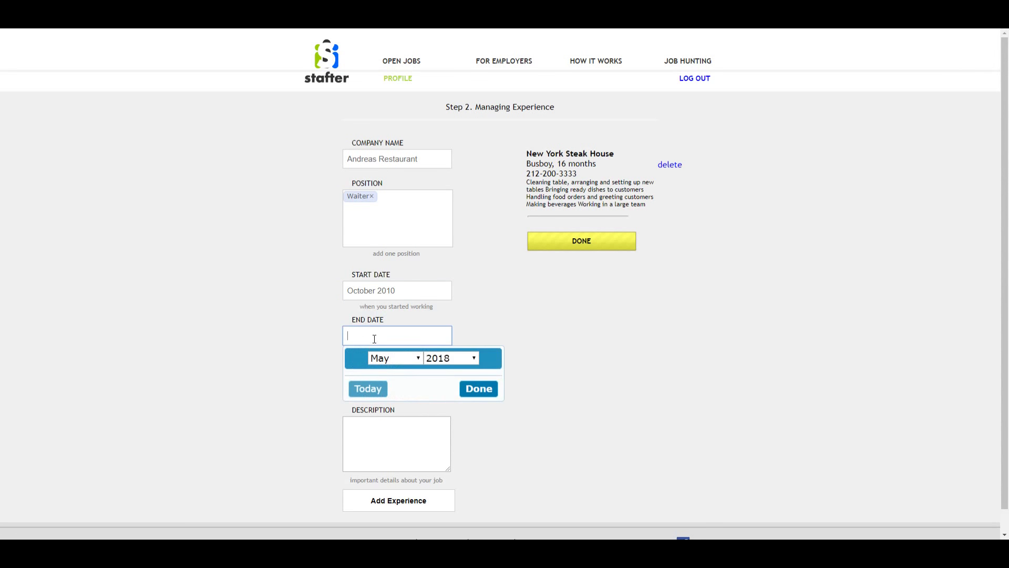
click(446, 358)
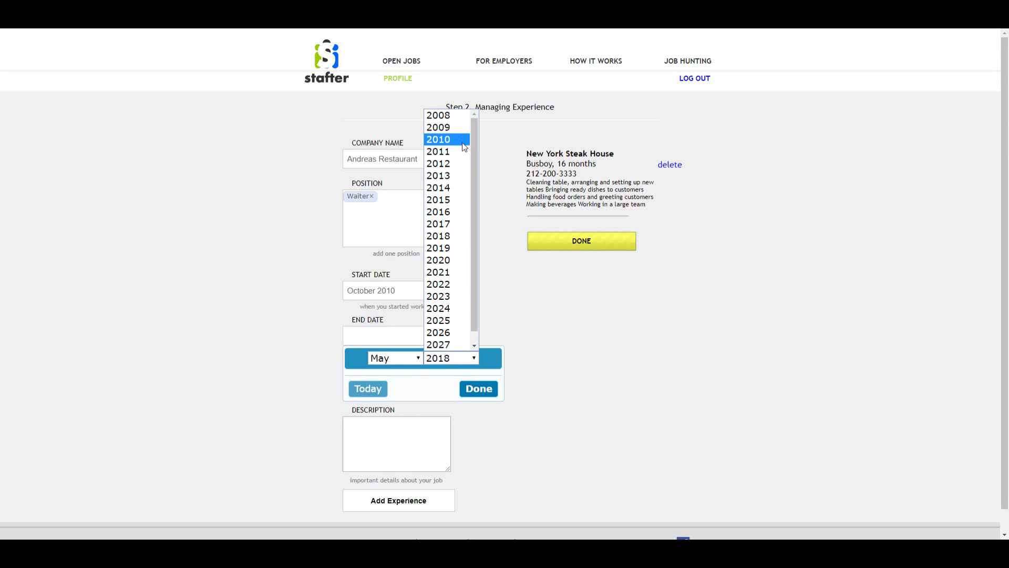
click(447, 151)
click(400, 358)
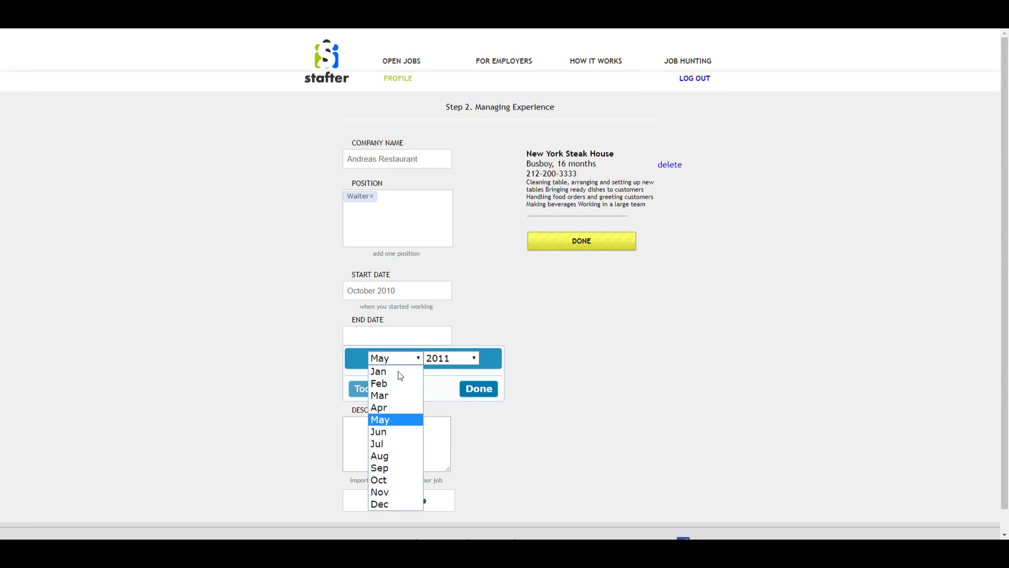
click(390, 479)
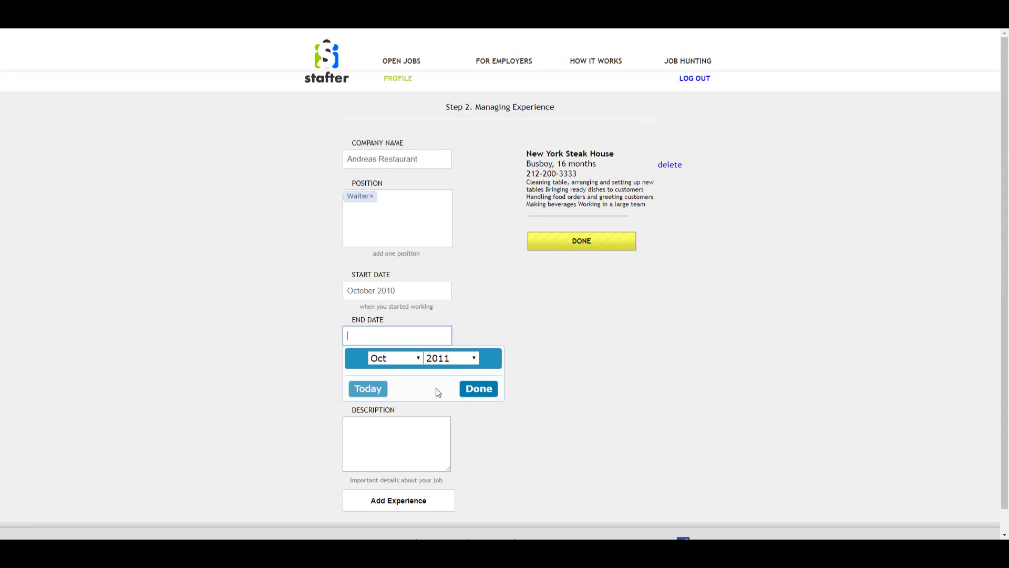
click(468, 389)
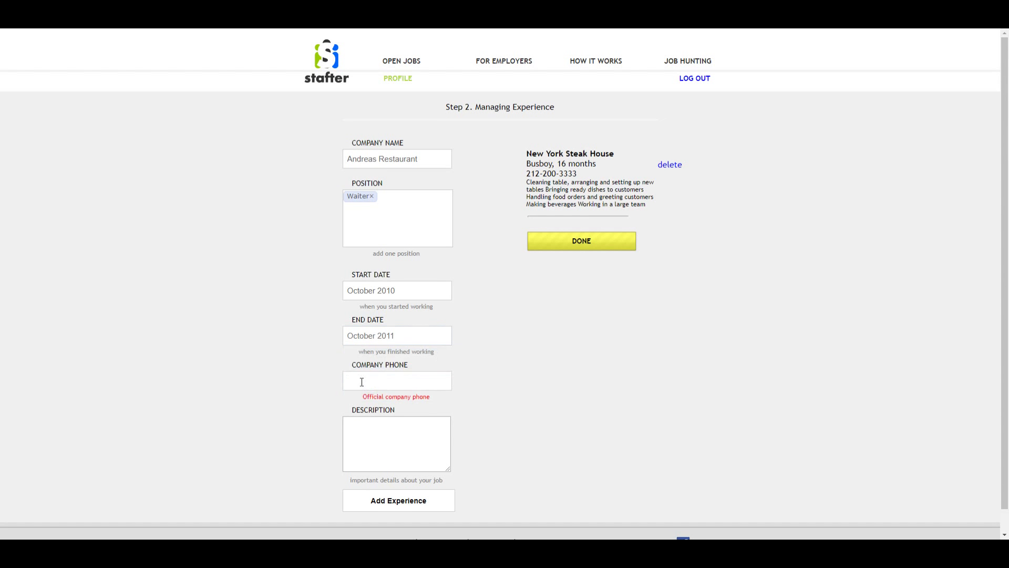
Enter the company phone, paste the Waiter duties from Notepad into Description, and add the experience.
click(392, 383)
key(alt+Tab)
drag(93, 183, 236, 231)
click(59, 230)
click(387, 430)
key(ctrl+v)
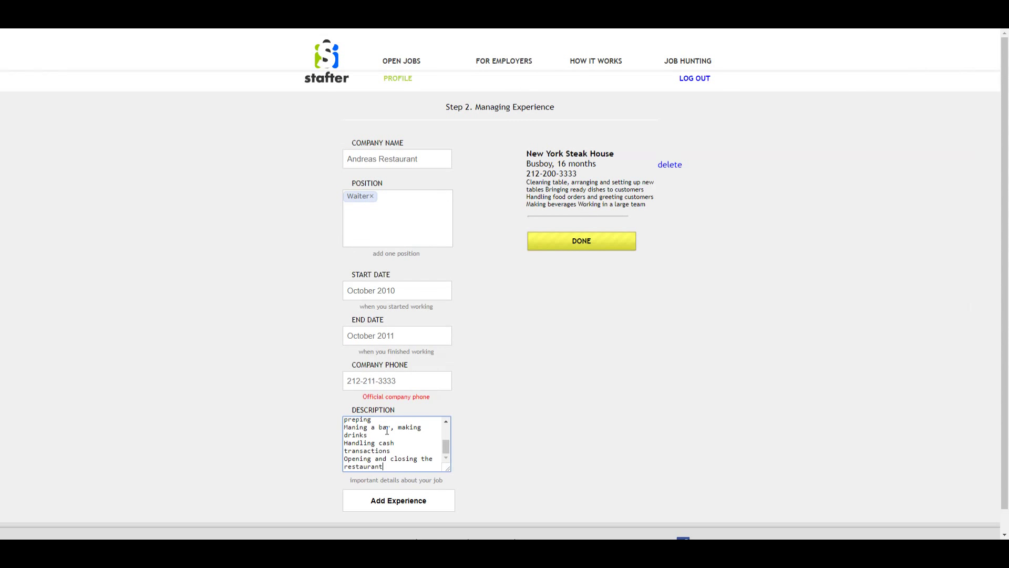
click(401, 503)
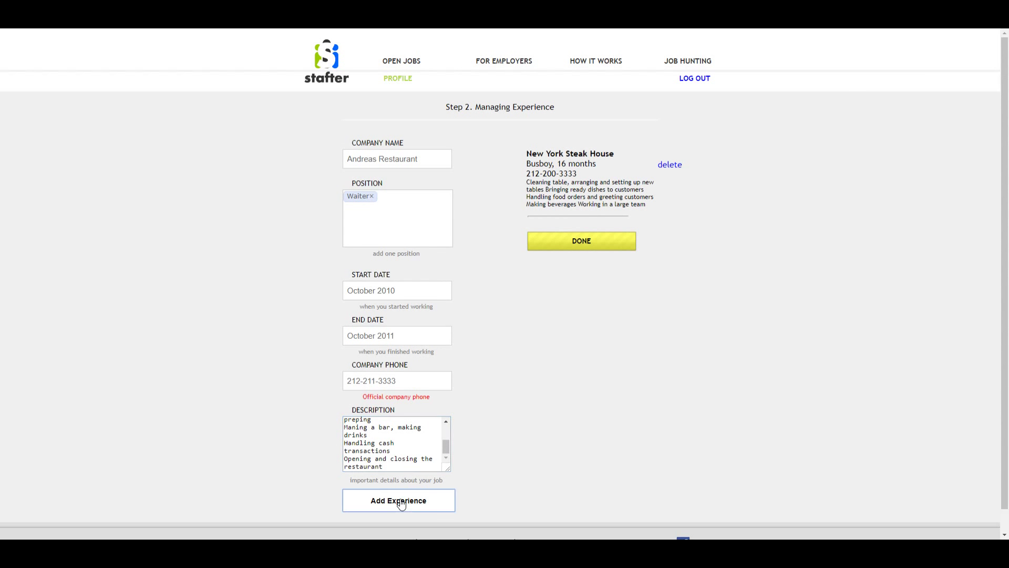
Return to the experience form and paste Sun Park Cleaners from Notepad as the company name.
click(487, 147)
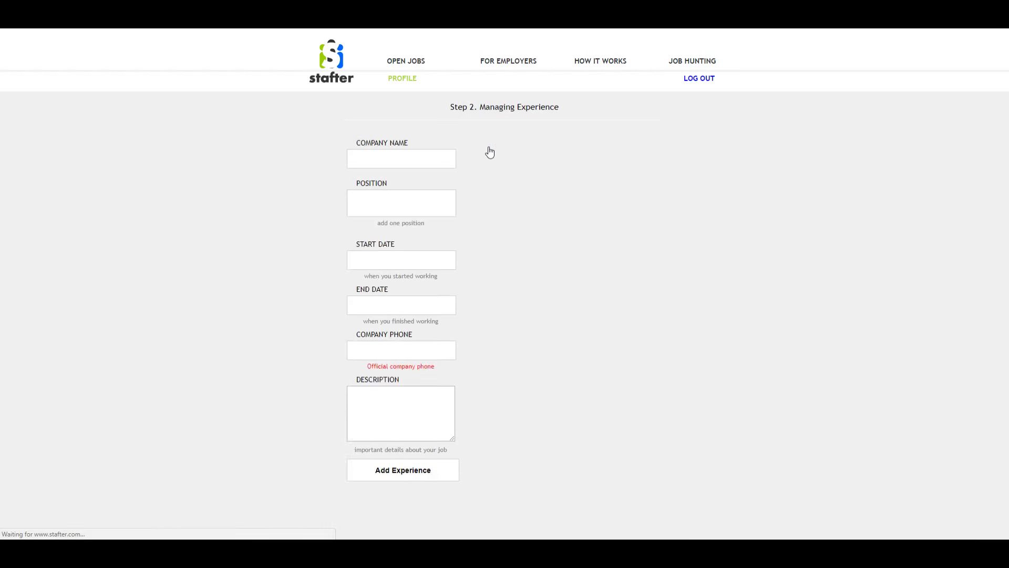
click(375, 155)
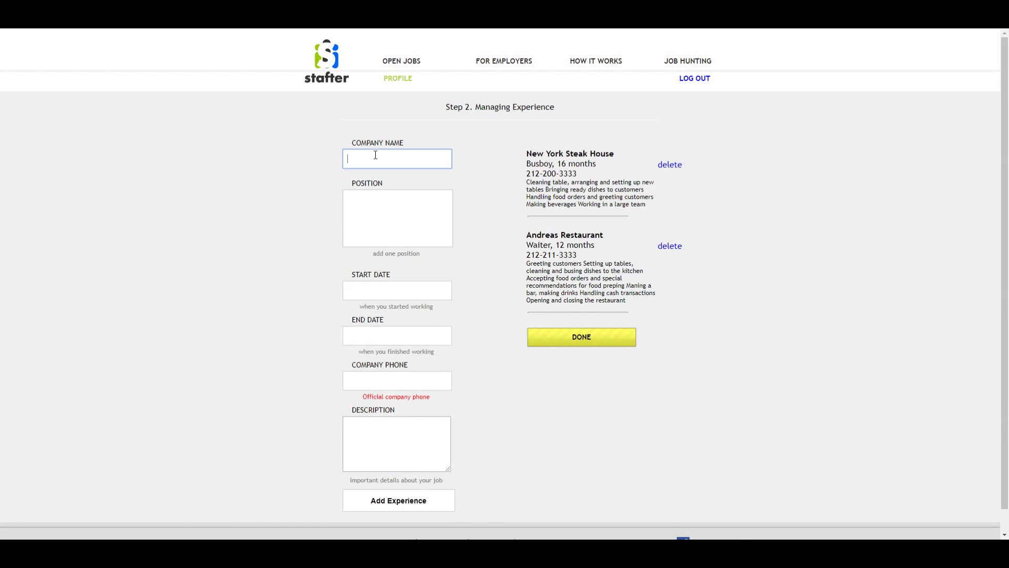
key(alt+Tab)
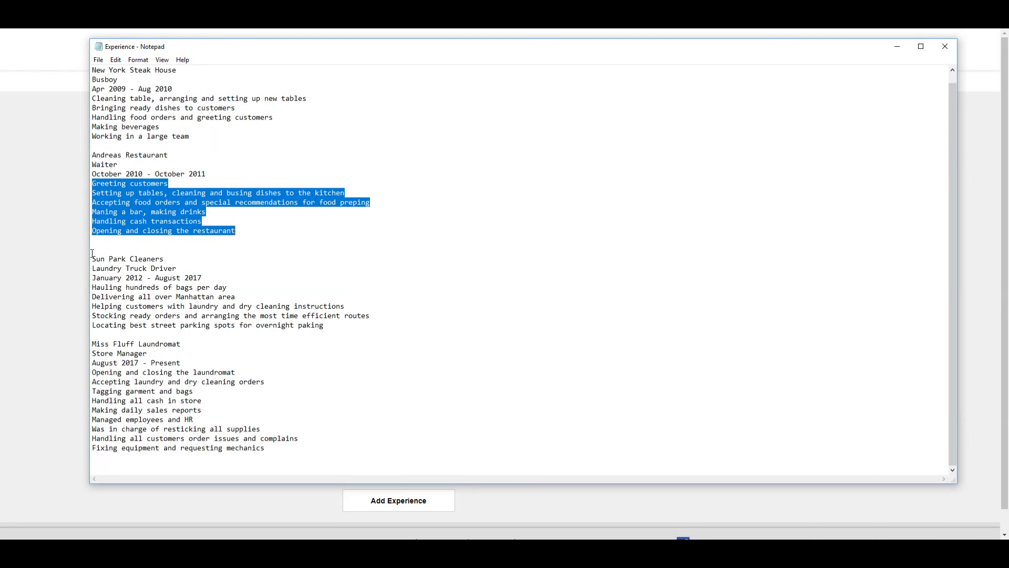
drag(93, 258, 172, 258)
click(63, 232)
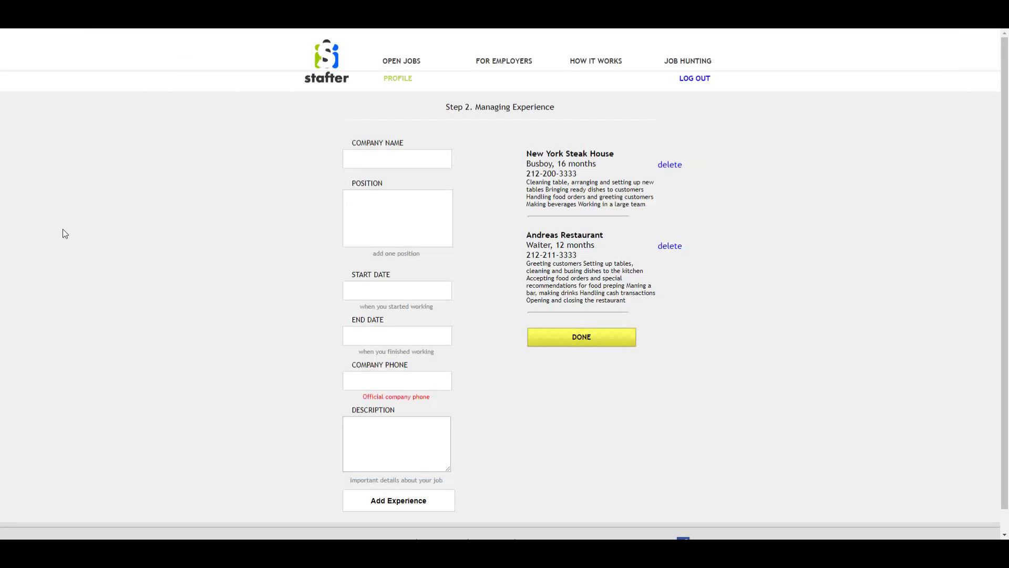
click(406, 156)
key(ctrl+v)
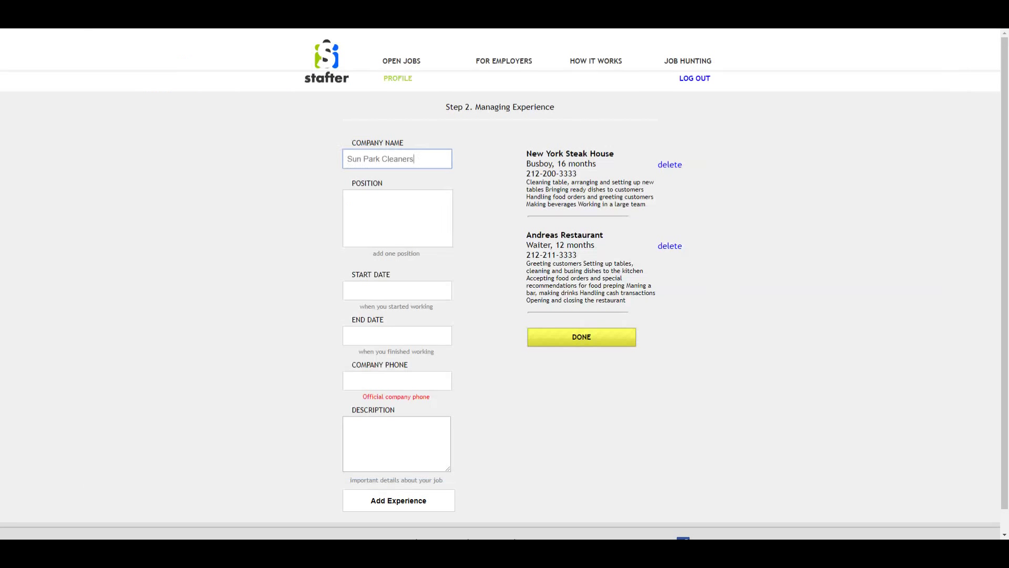
Add Laundry Truck Driver, copied from Notepad, as the position tag.
key(alt+Tab)
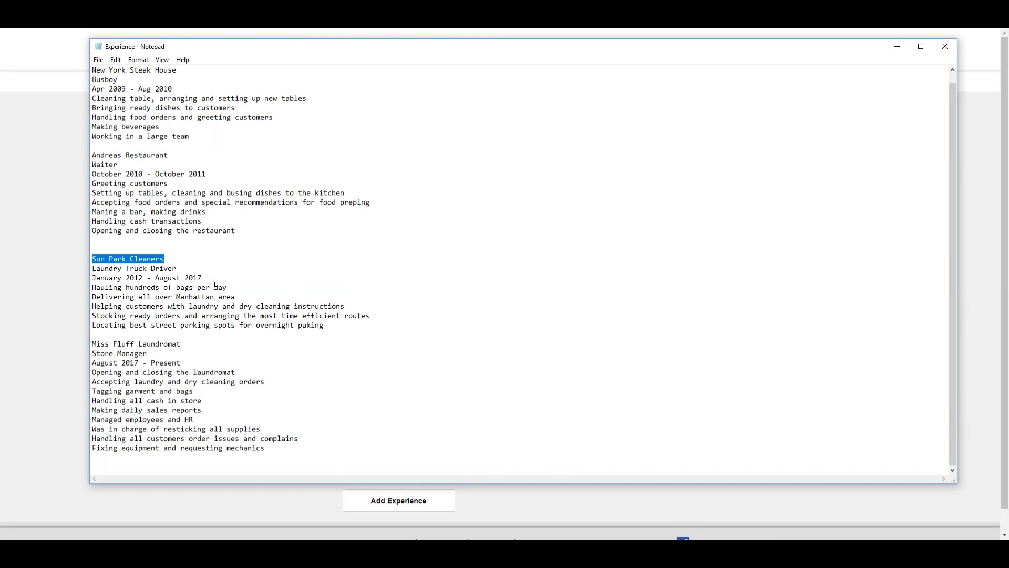
drag(177, 268, 85, 267)
key(alt+Tab)
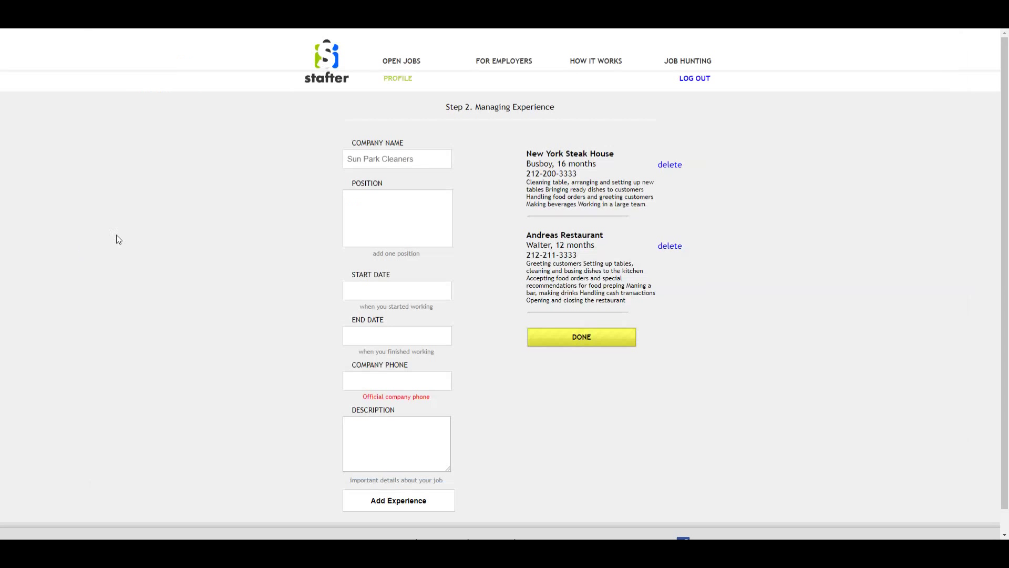
click(365, 202)
key(ctrl+v)
key(Return)
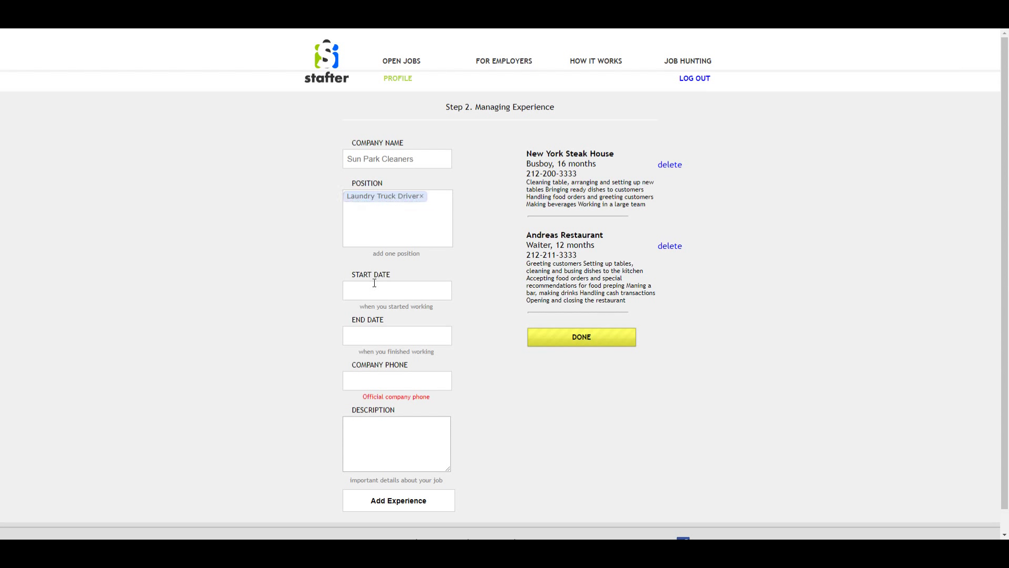
Set the start date to January 2012.
click(374, 288)
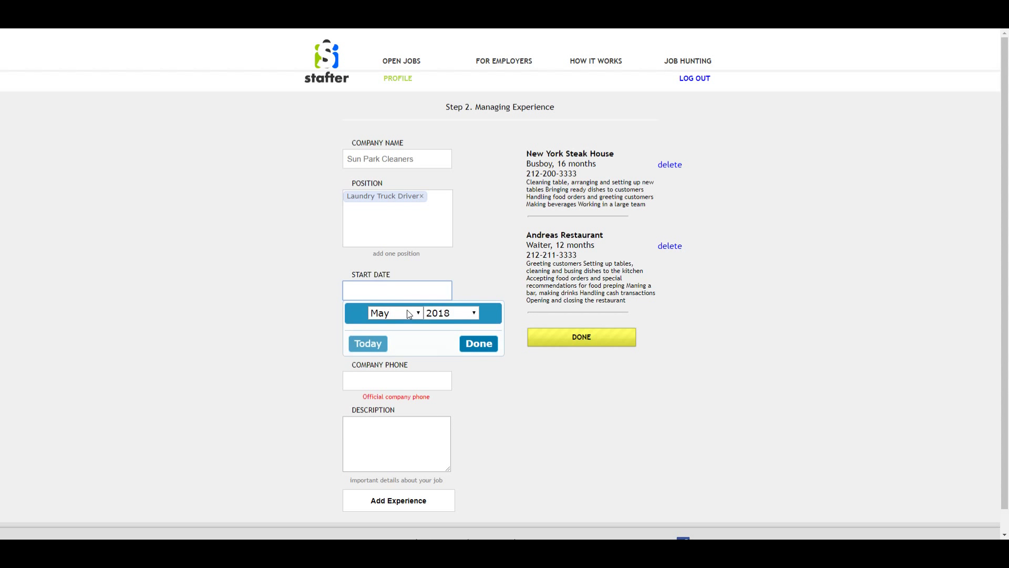
key(alt+Tab)
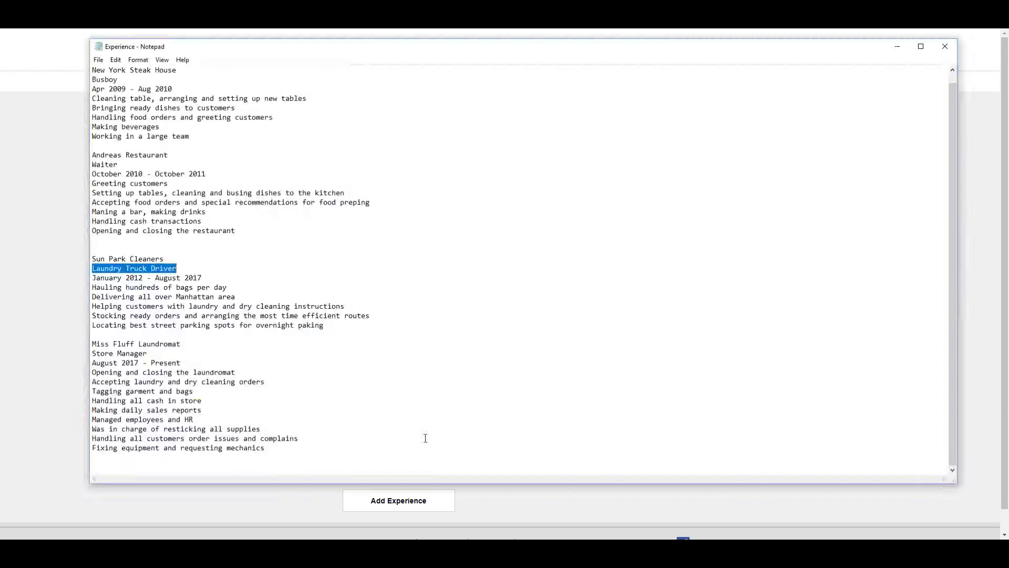
click(51, 279)
click(430, 293)
click(436, 313)
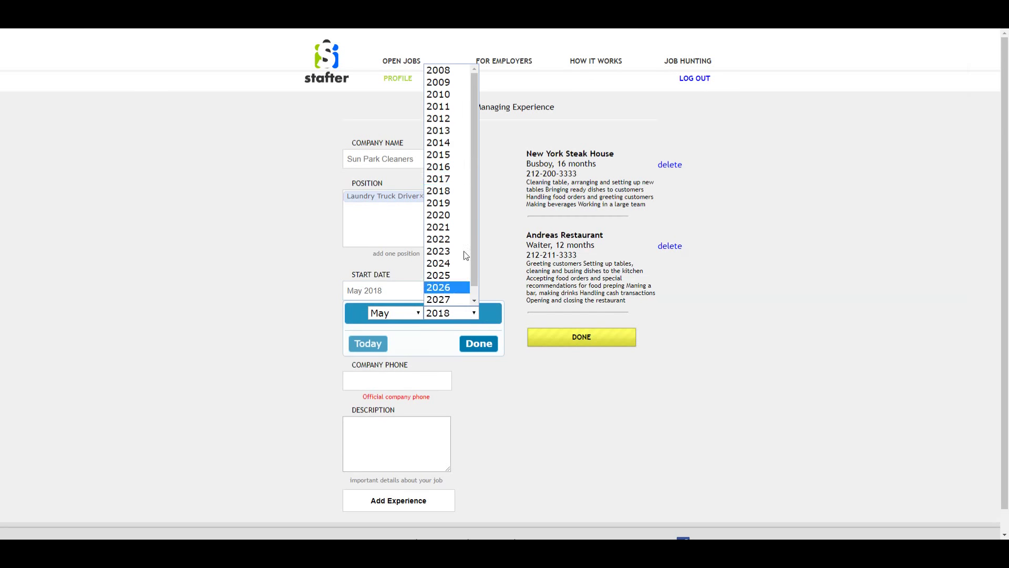
click(461, 119)
click(395, 312)
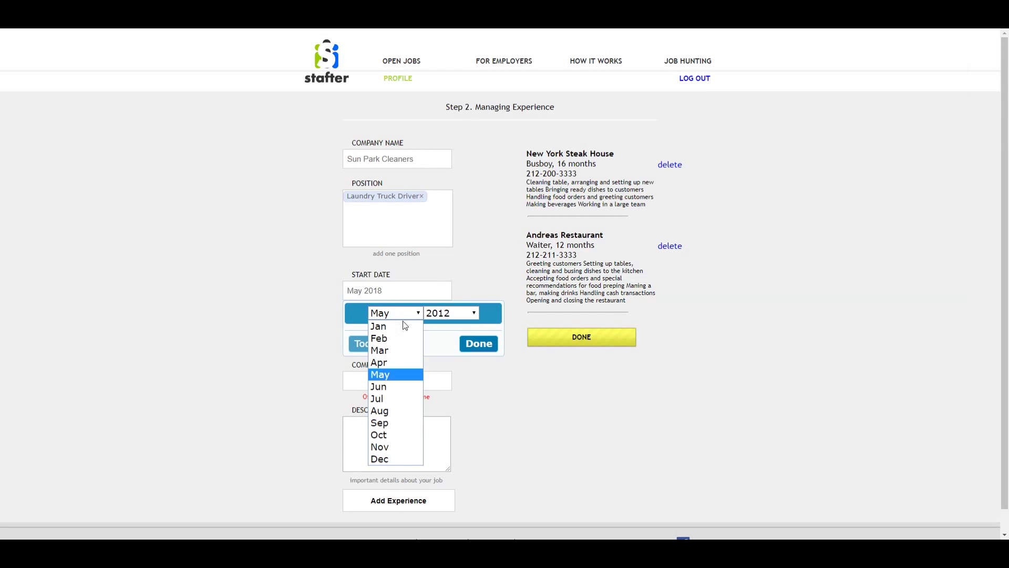
click(402, 324)
click(465, 344)
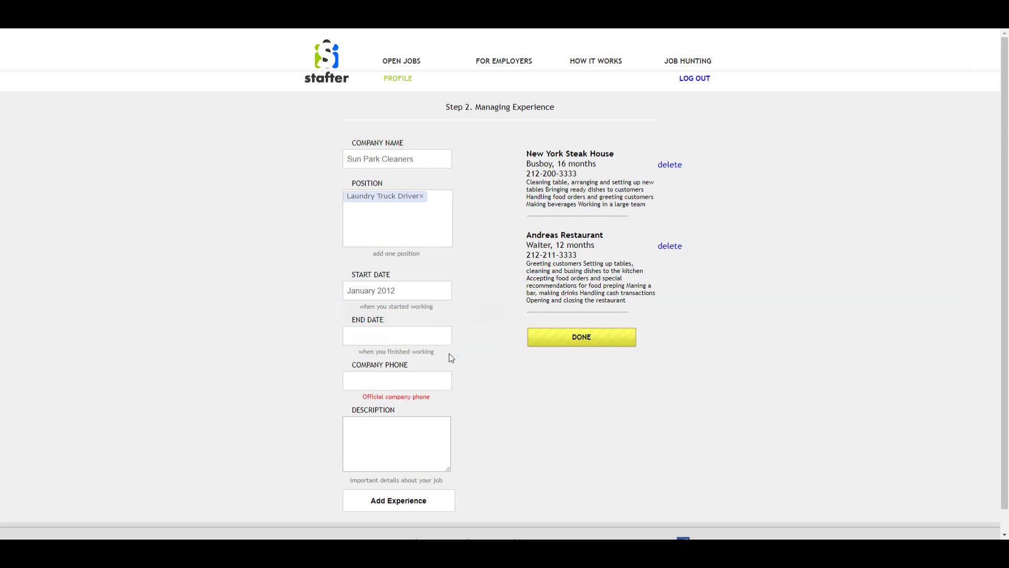
Set the end date to August 2017.
click(443, 535)
click(61, 282)
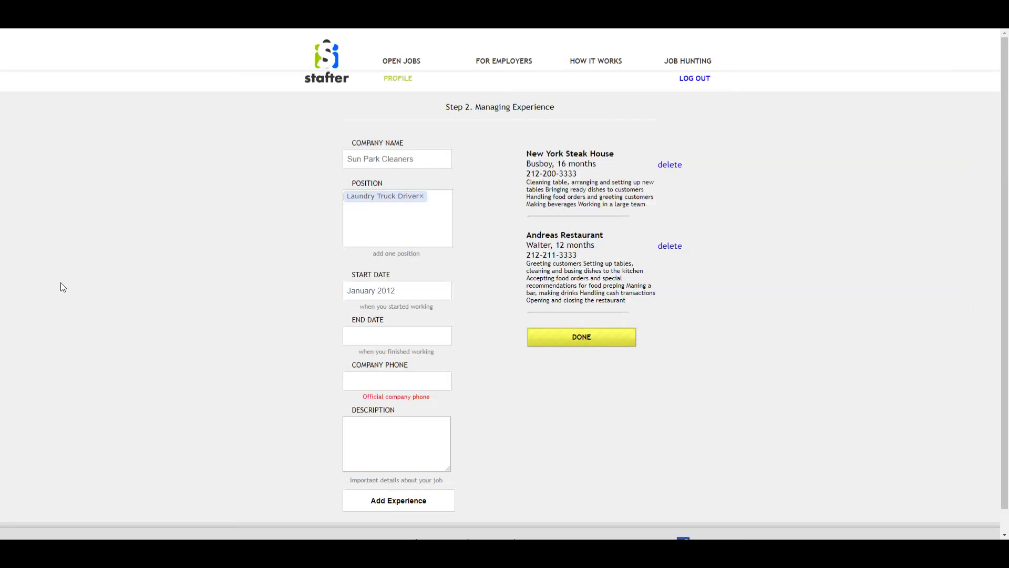
click(396, 334)
click(414, 357)
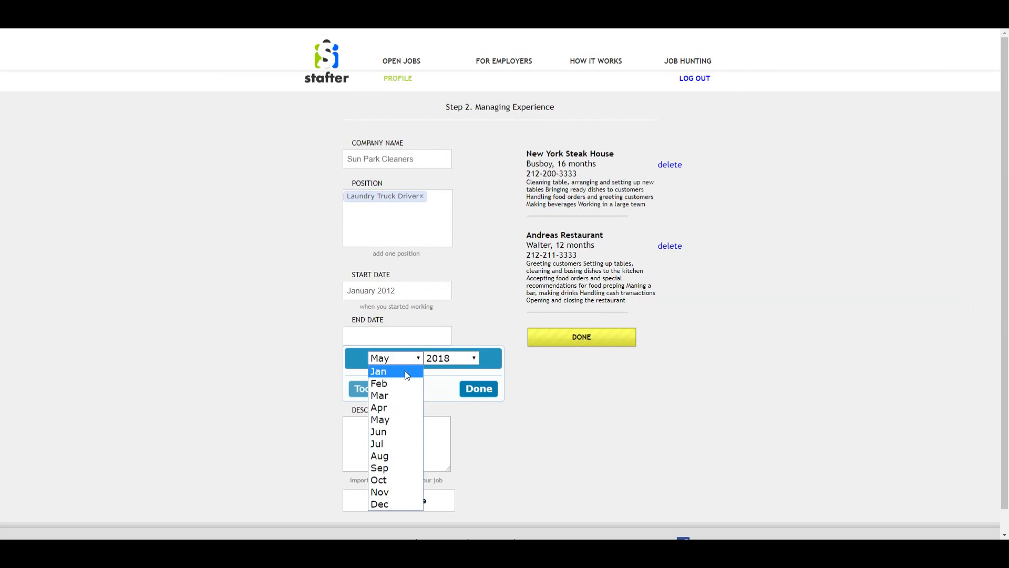
click(396, 455)
click(452, 357)
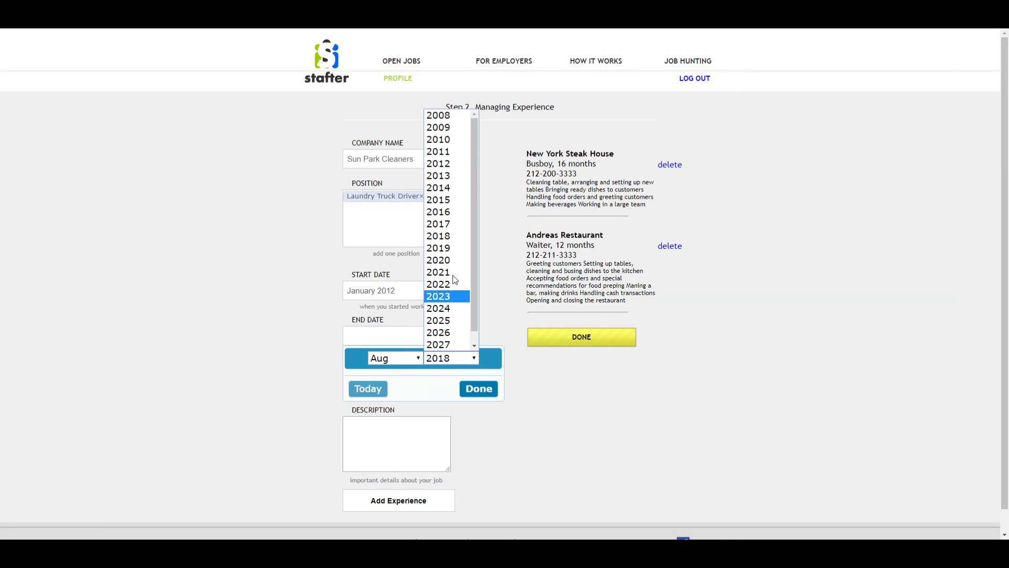
click(448, 223)
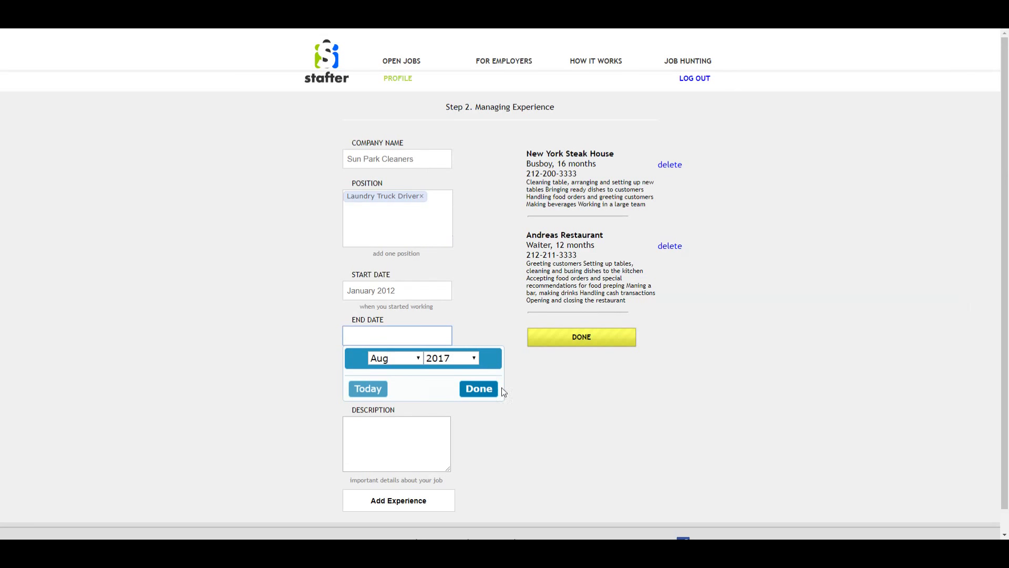
click(477, 388)
Enter the company phone, paste the Sun Park Cleaners duties as the description, and save the experience.
click(389, 384)
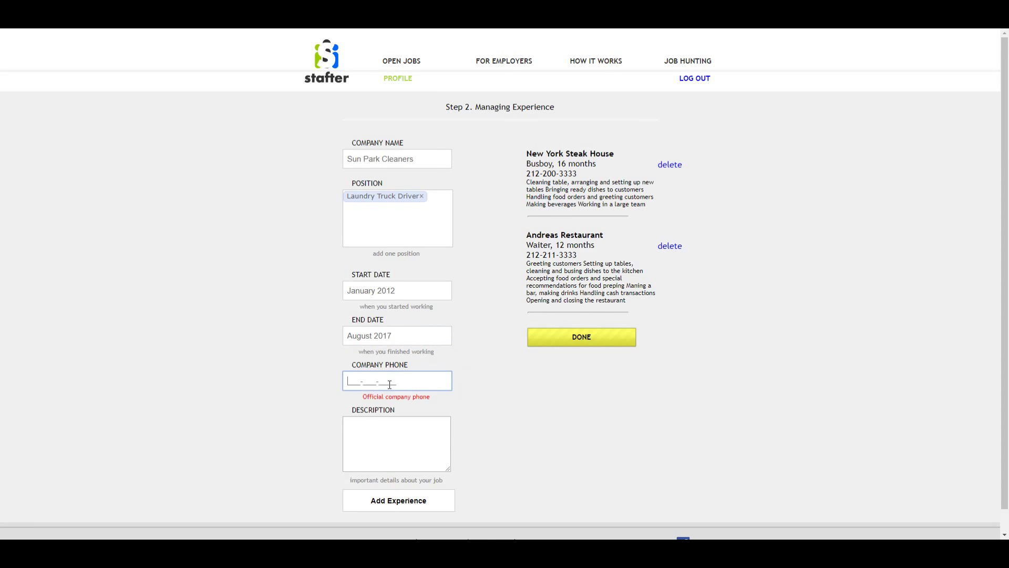
key(alt+Tab)
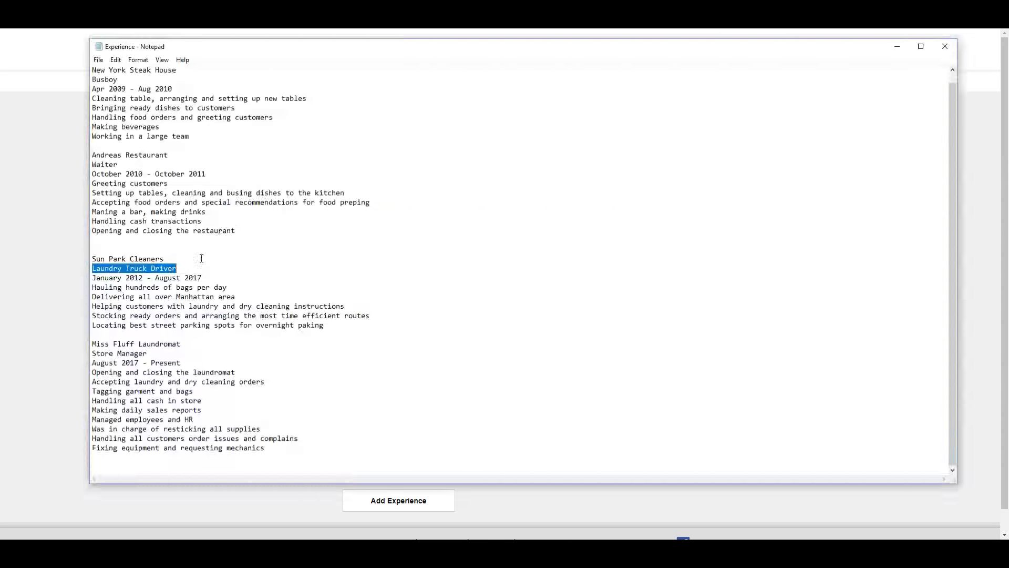
drag(92, 287, 360, 323)
key(ctrl+c)
key(alt+Tab)
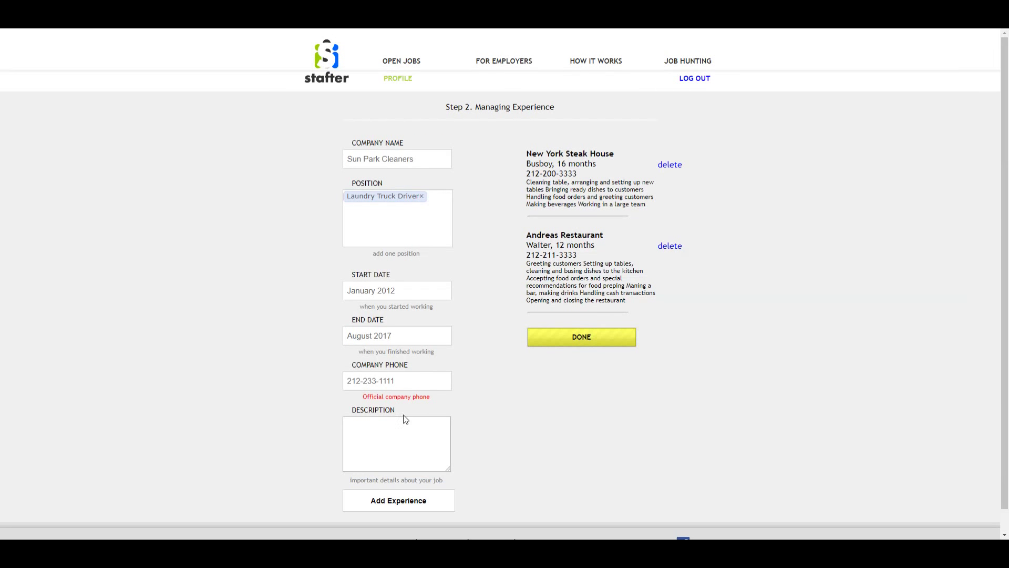
click(400, 436)
key(ctrl+v)
scroll(392, 438, up, 3)
scroll(392, 437, down, 3)
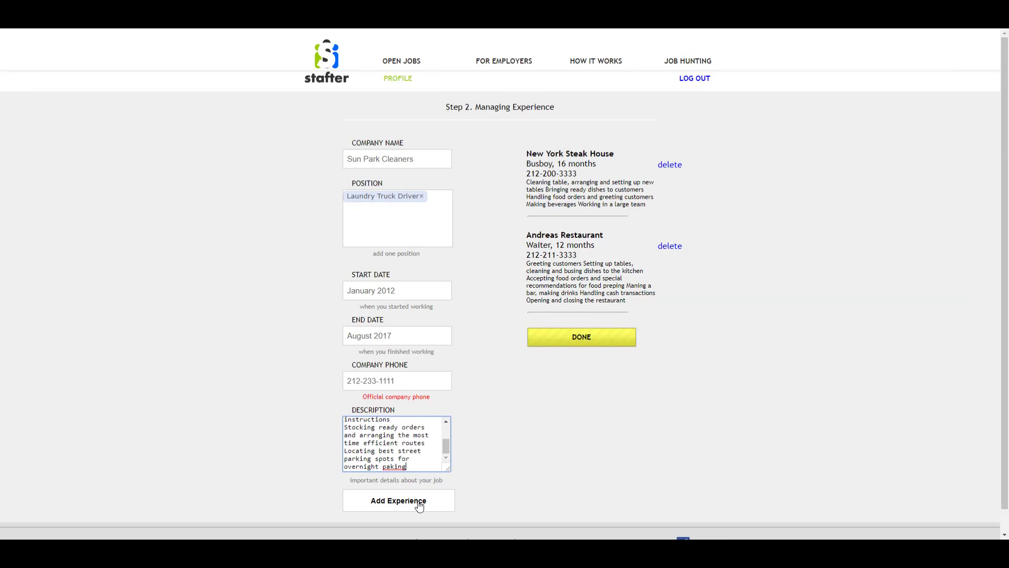
click(417, 504)
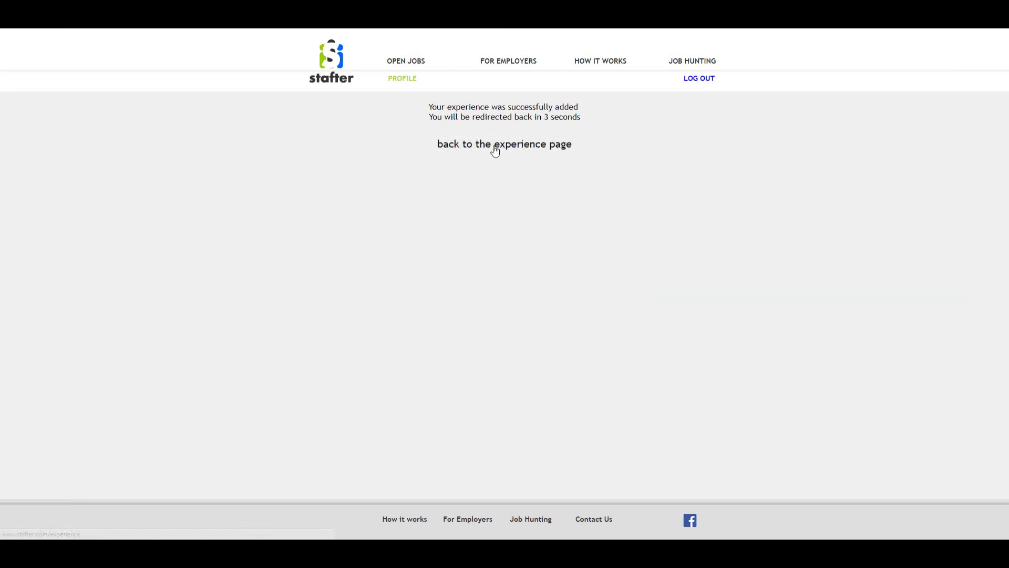
Return to the entry form and paste Miss Fluff Laundromat from the notes as the company name.
click(494, 147)
key(alt+Tab)
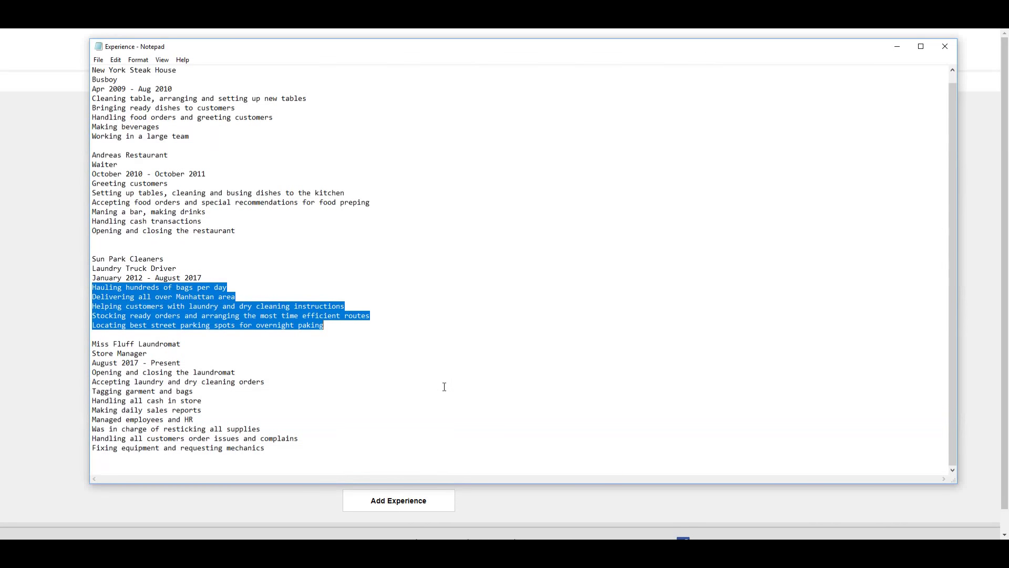
drag(93, 345, 185, 346)
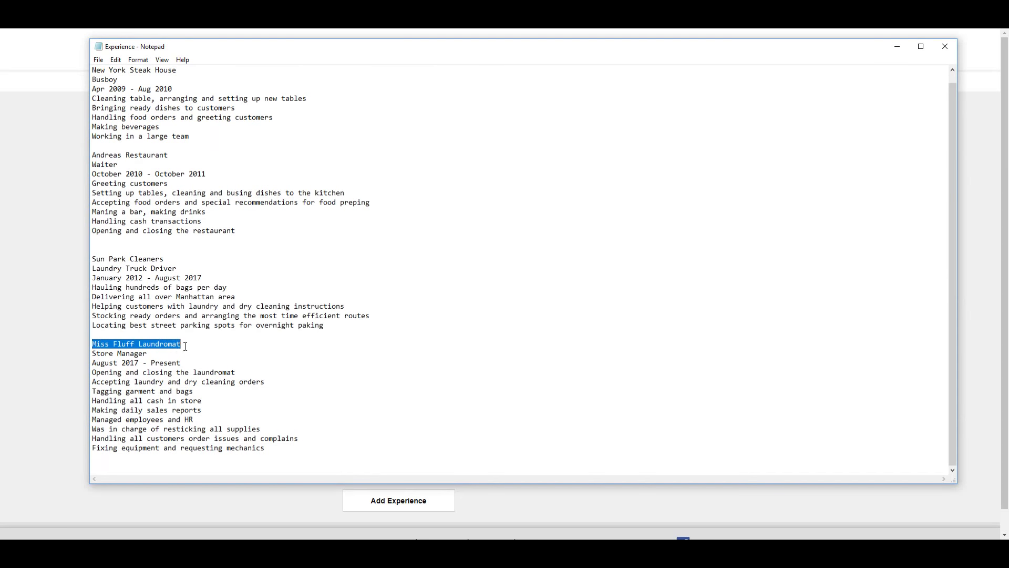
key(alt+Tab)
click(415, 158)
key(ctrl+v)
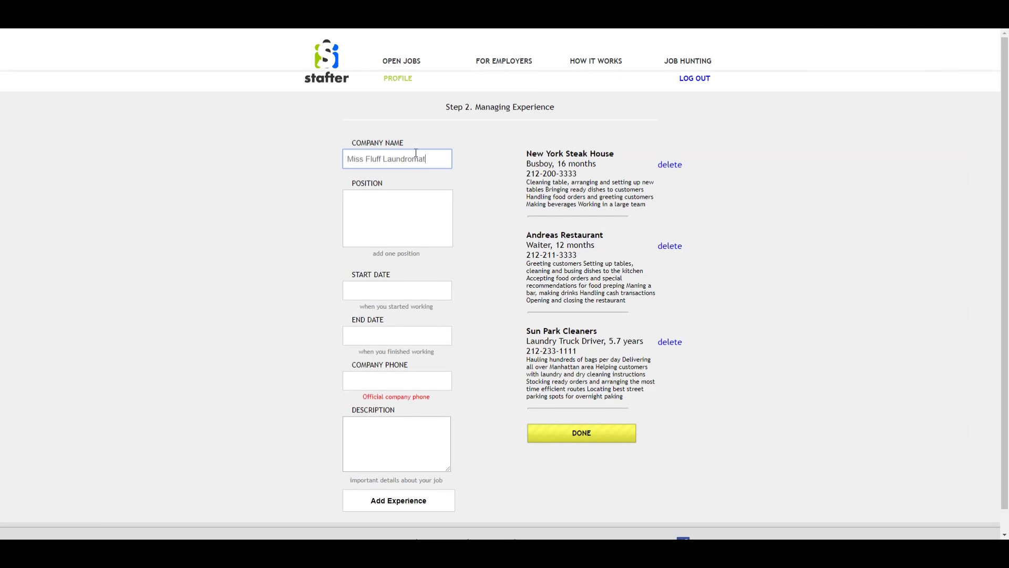
Enter Laundromat Store Manager as the position.
click(409, 188)
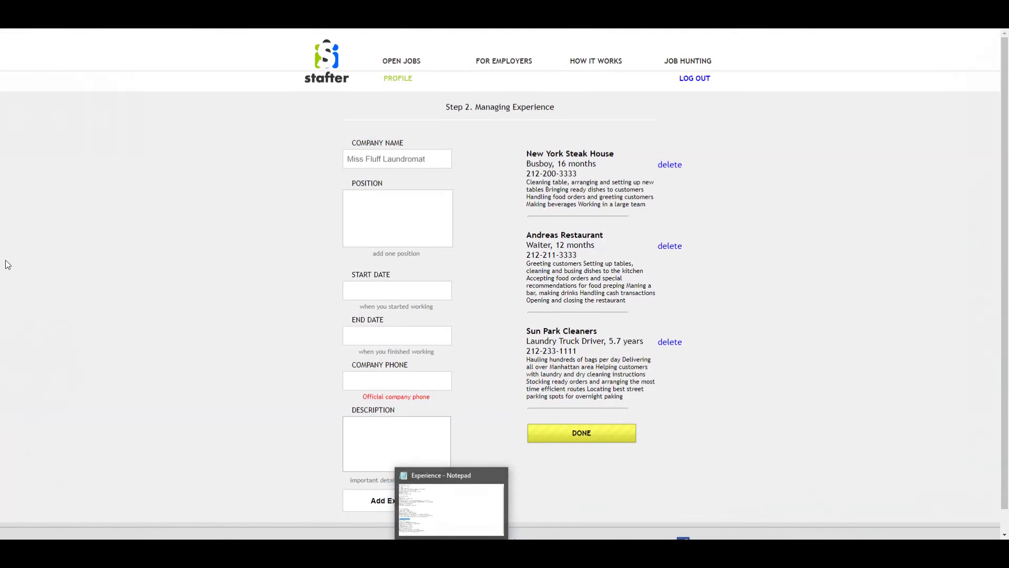
text(S)
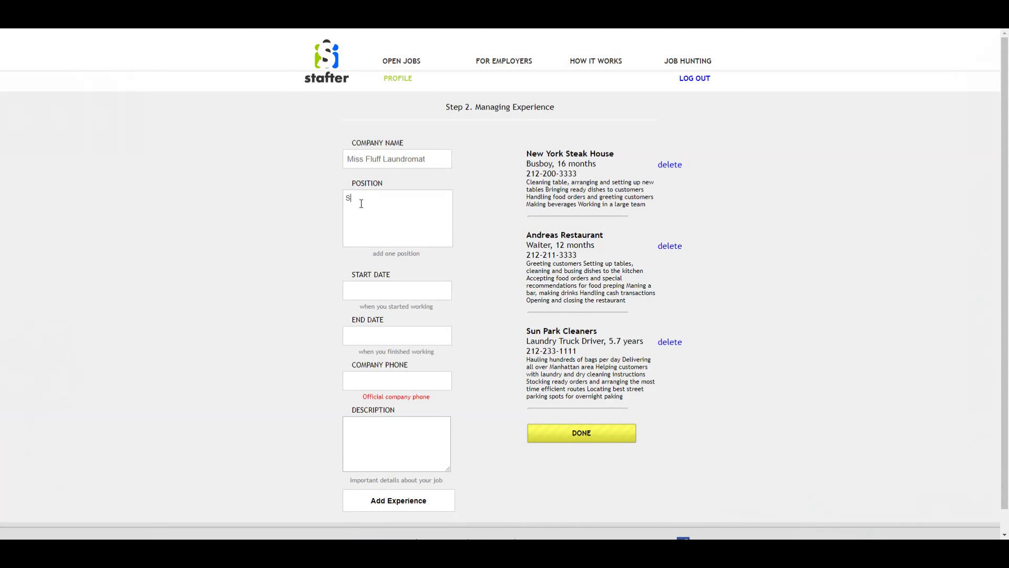
text(tore Manager)
click(348, 199)
text(Laundromat)
click(412, 294)
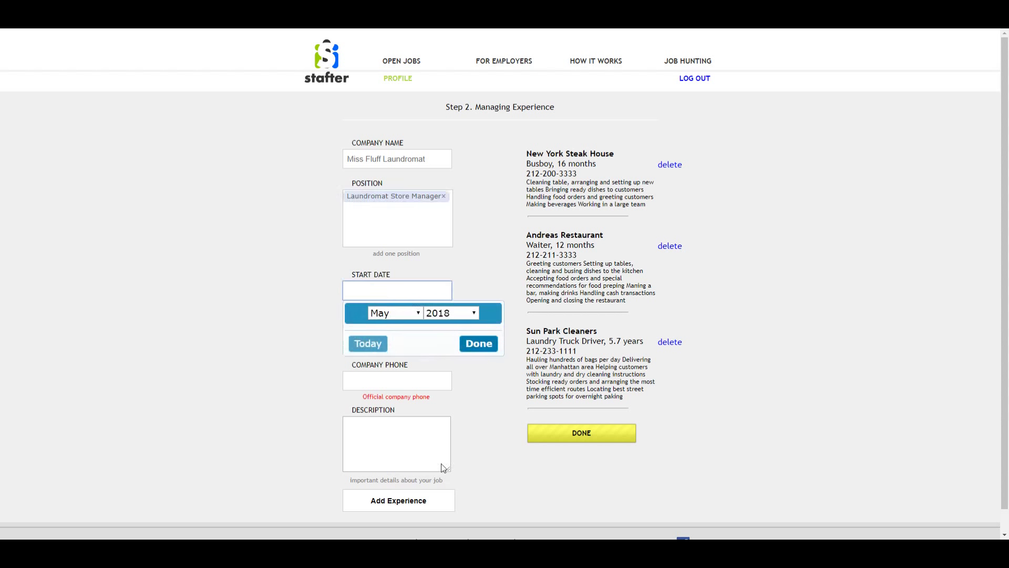
Set the dates to an August 2017 start and a May 2018 end.
mouse_move(446, 501)
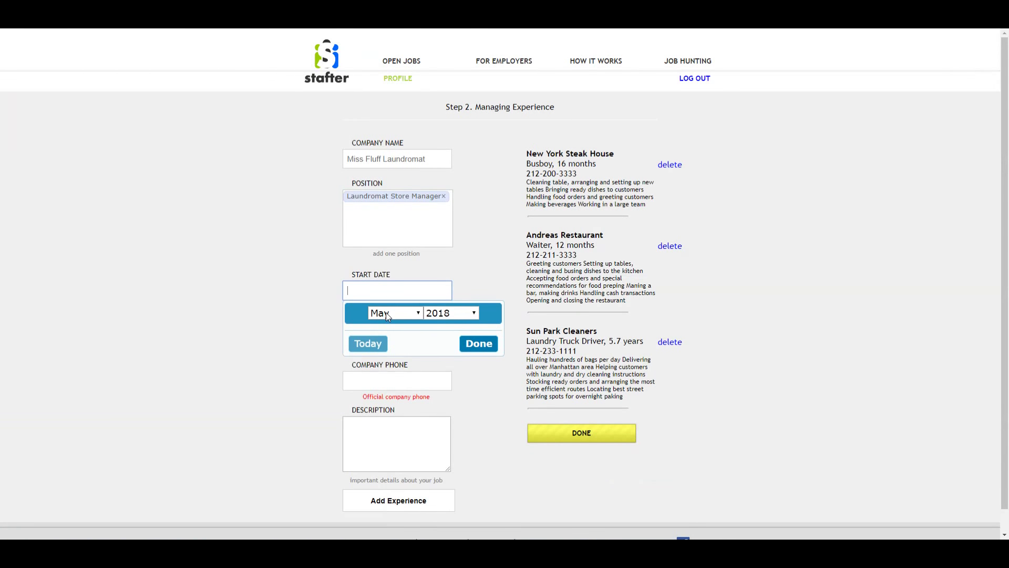
click(386, 313)
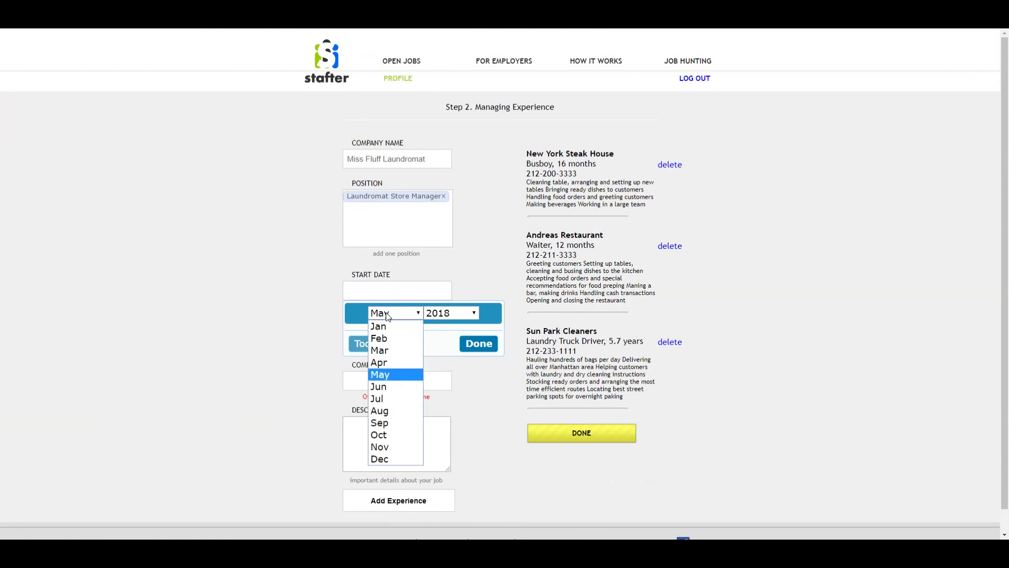
click(380, 410)
click(465, 313)
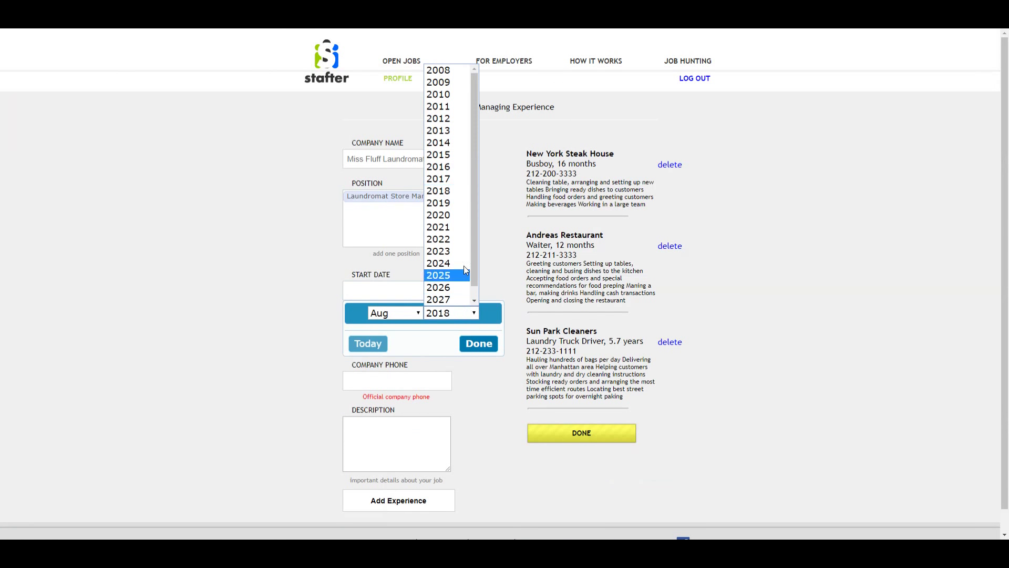
click(455, 179)
click(468, 376)
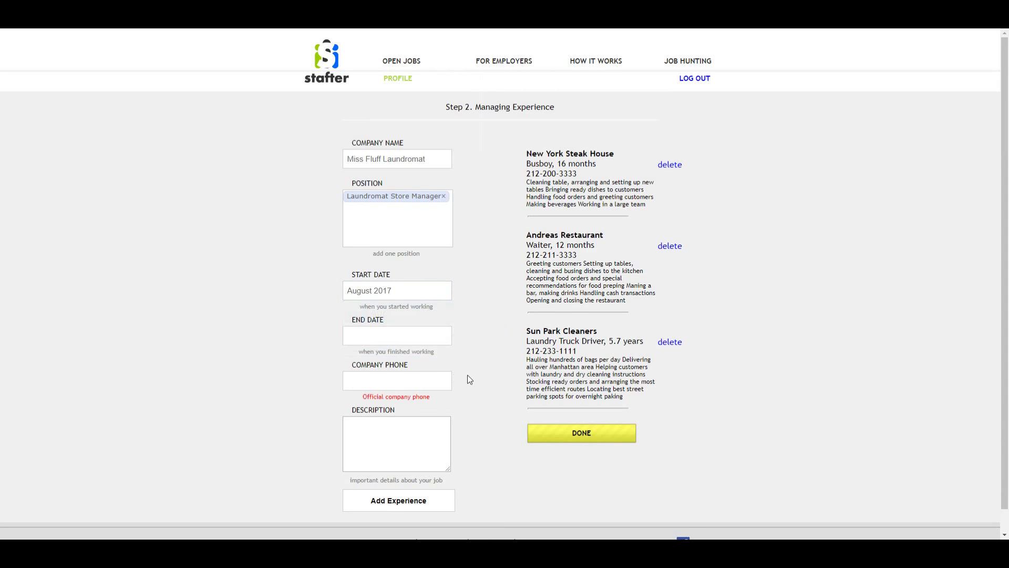
click(399, 335)
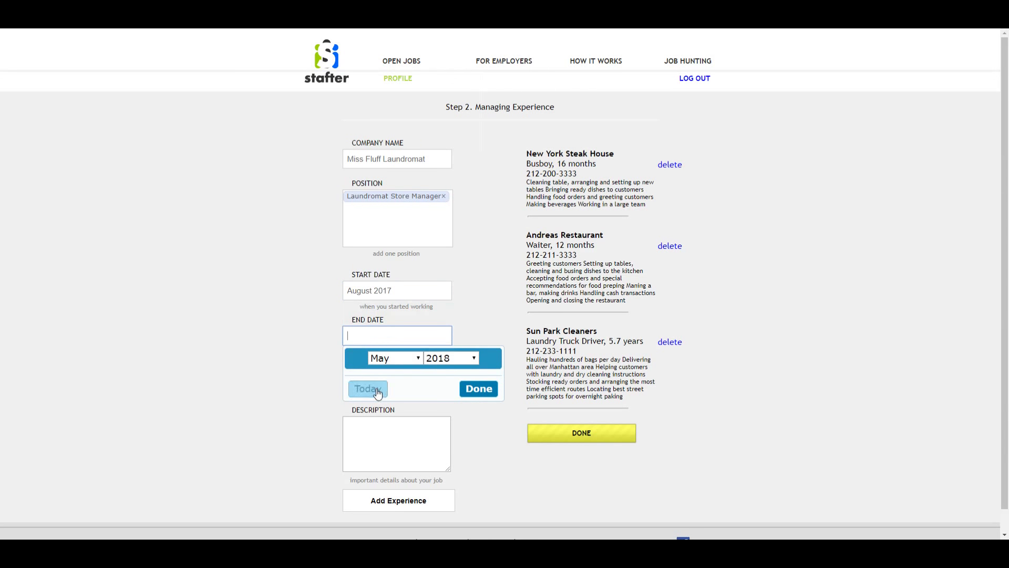
click(311, 344)
Enter the company phone and paste the nine Miss Fluff duty lines into the description.
click(390, 382)
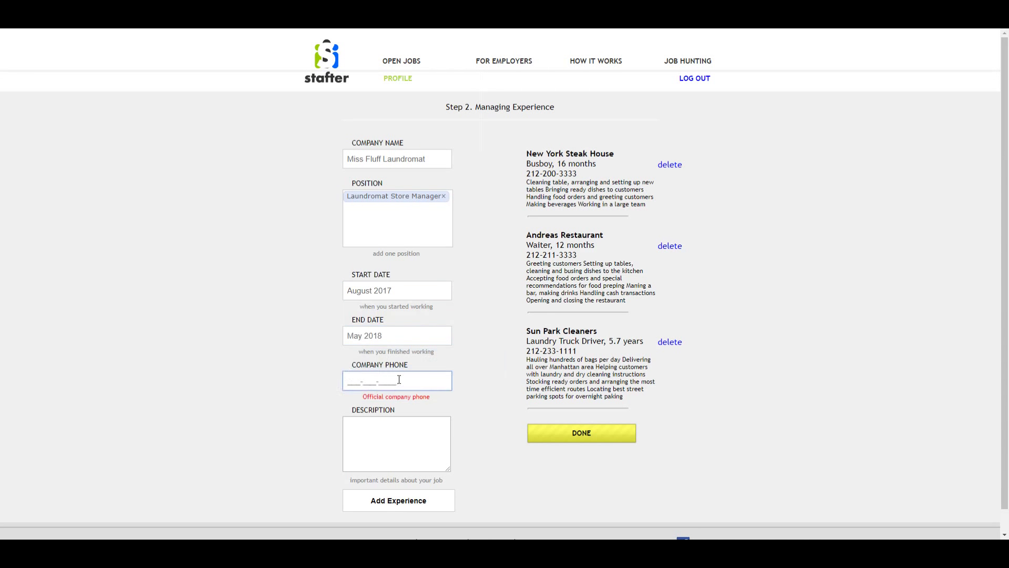
key(Tab)
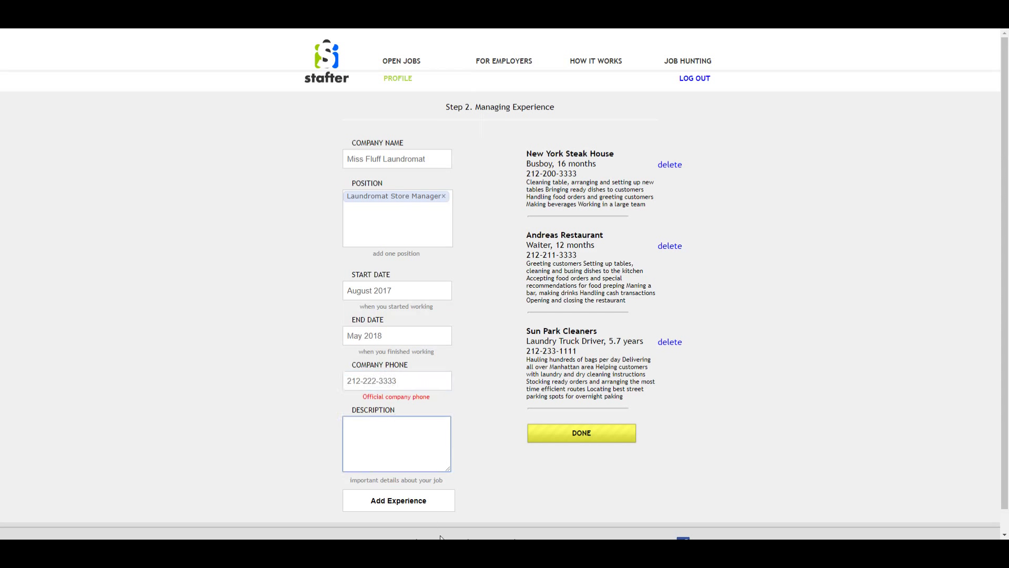
key(alt+Tab)
drag(93, 372, 326, 449)
key(ctrl+c)
key(alt+Tab)
key(ctrl+v)
scroll(399, 424, down, 1)
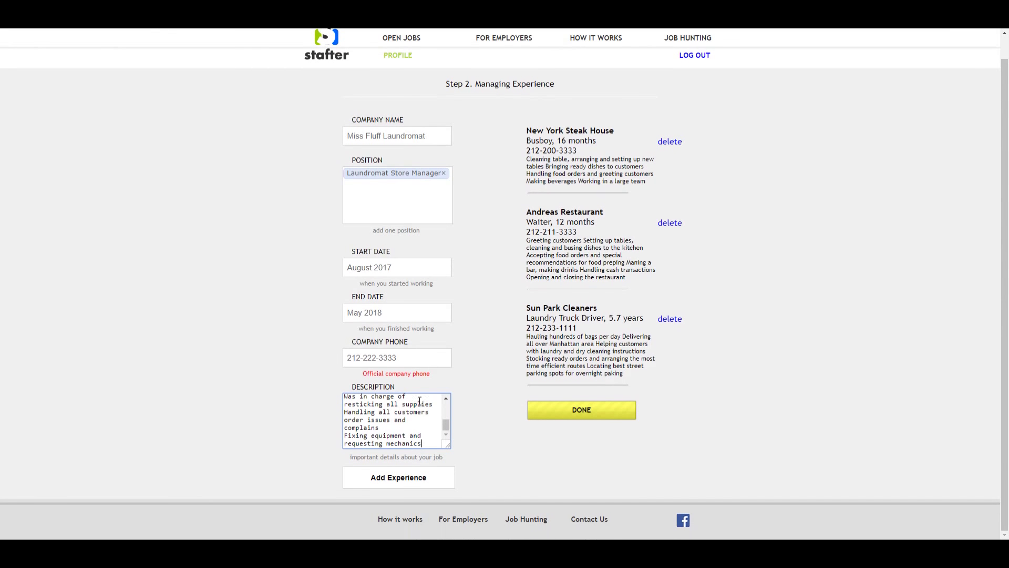
Submit the Miss Fluff Laundromat experience, then choose DONE to reach Step 3 Work Settings.
click(398, 477)
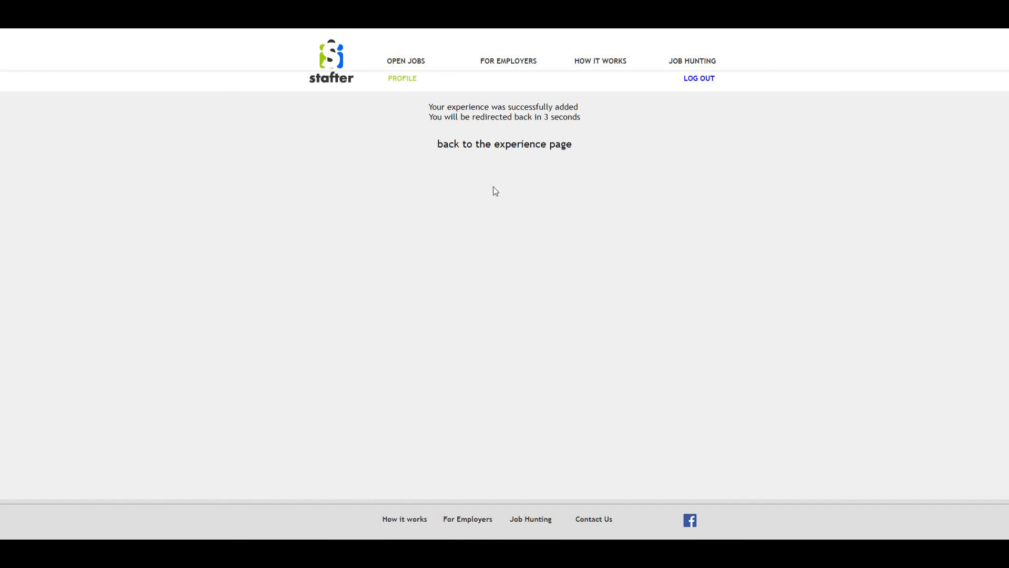
scroll(549, 322, down, 1)
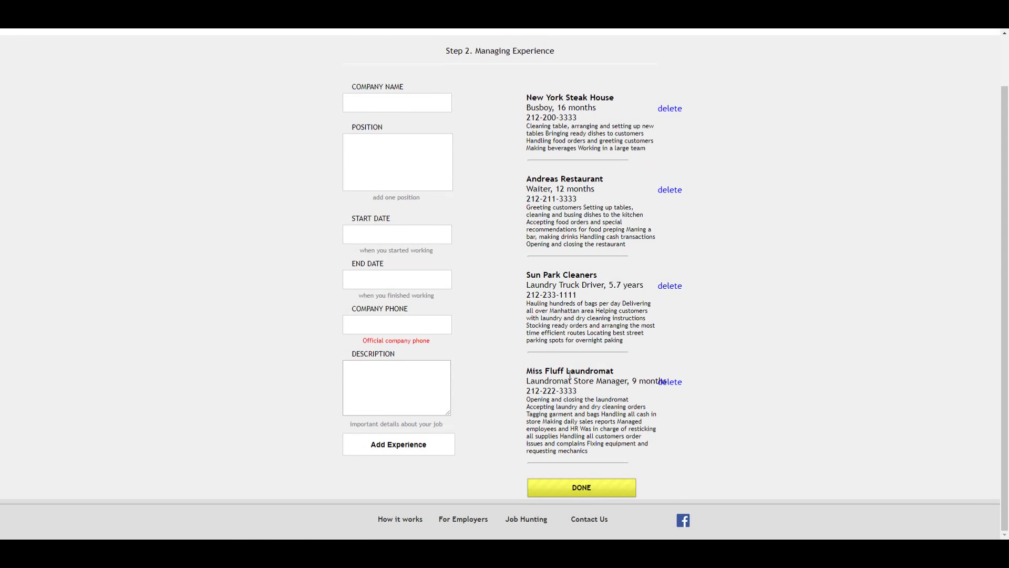
click(583, 489)
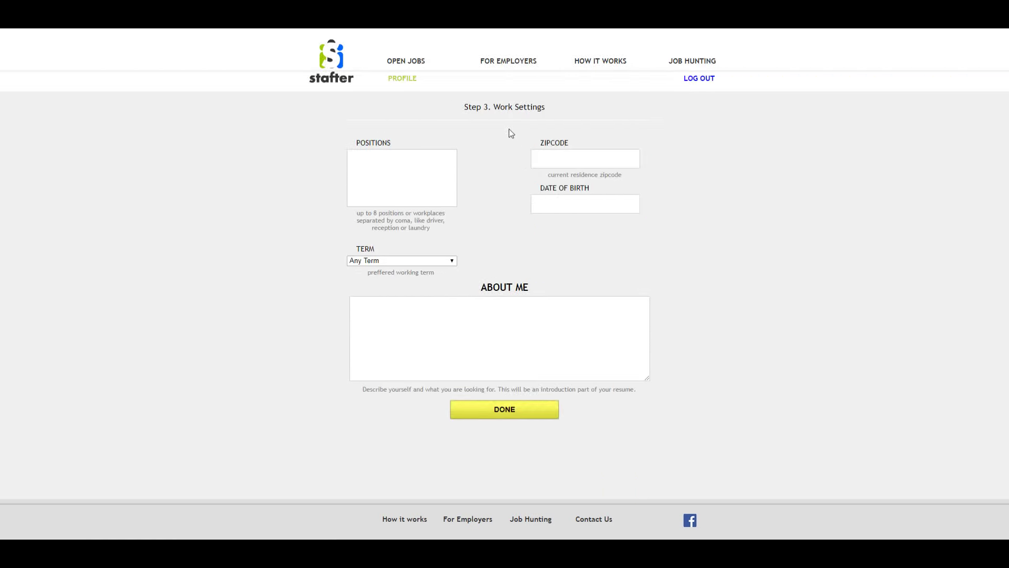
Add Driver and store manager as position tags.
drag(509, 128, 581, 114)
click(580, 116)
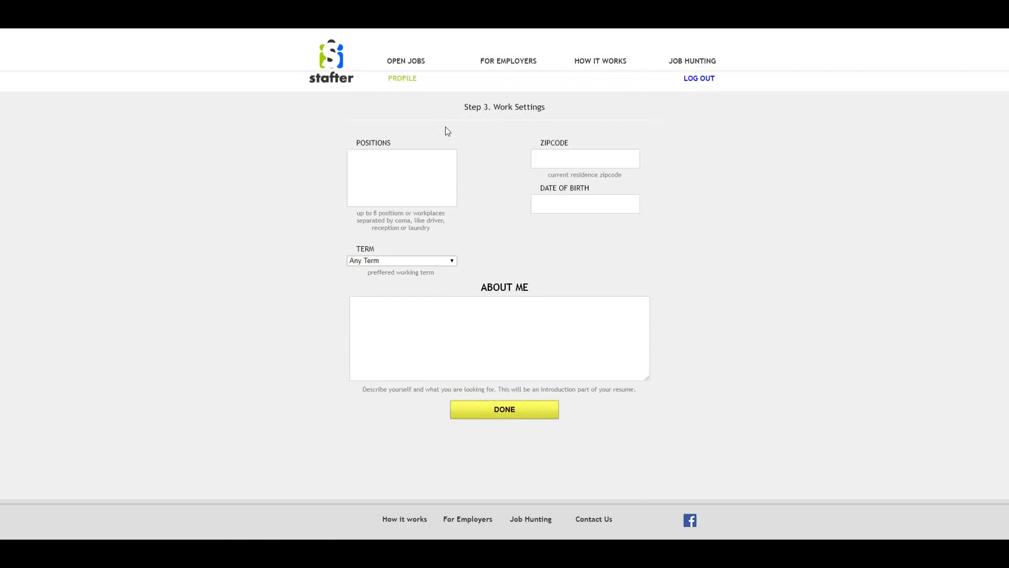
click(411, 177)
text(Driver)
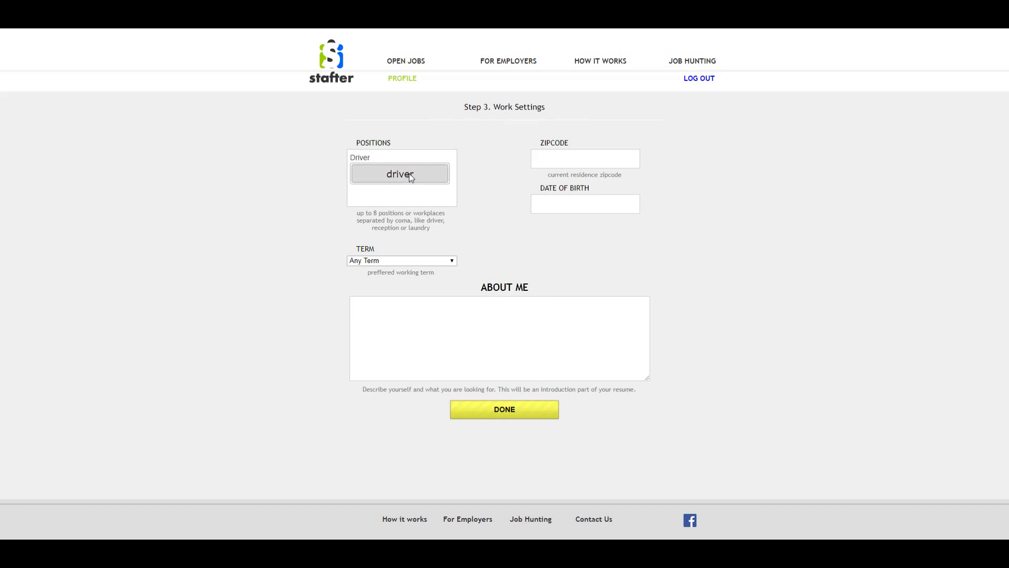
key(Return)
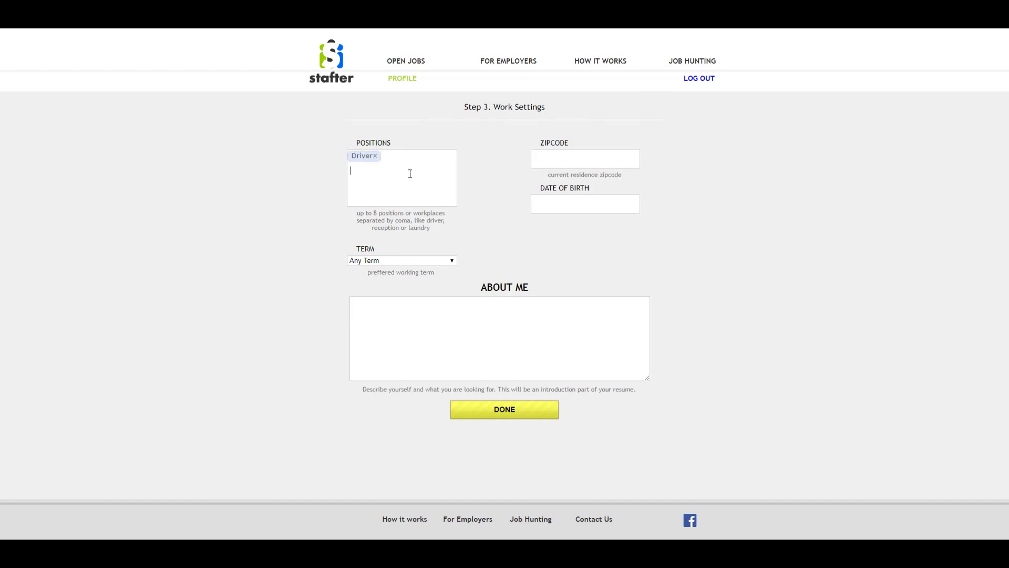
text(store manager)
key(Return)
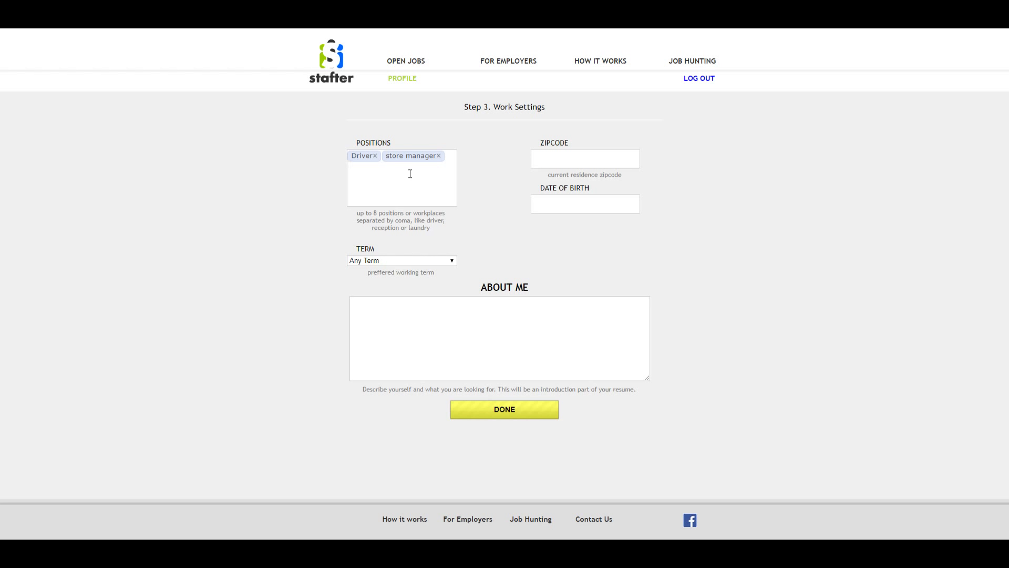
Add reception, waiter and busboy as position tags, and begin typing 'custome' for a sixth.
text(rec)
click(410, 183)
text(waiter)
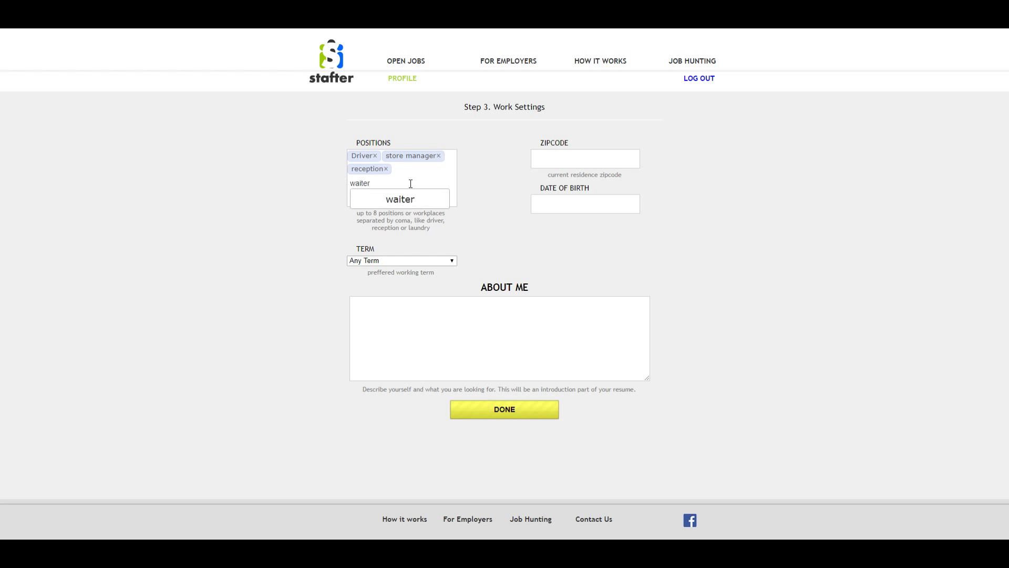
key(Return)
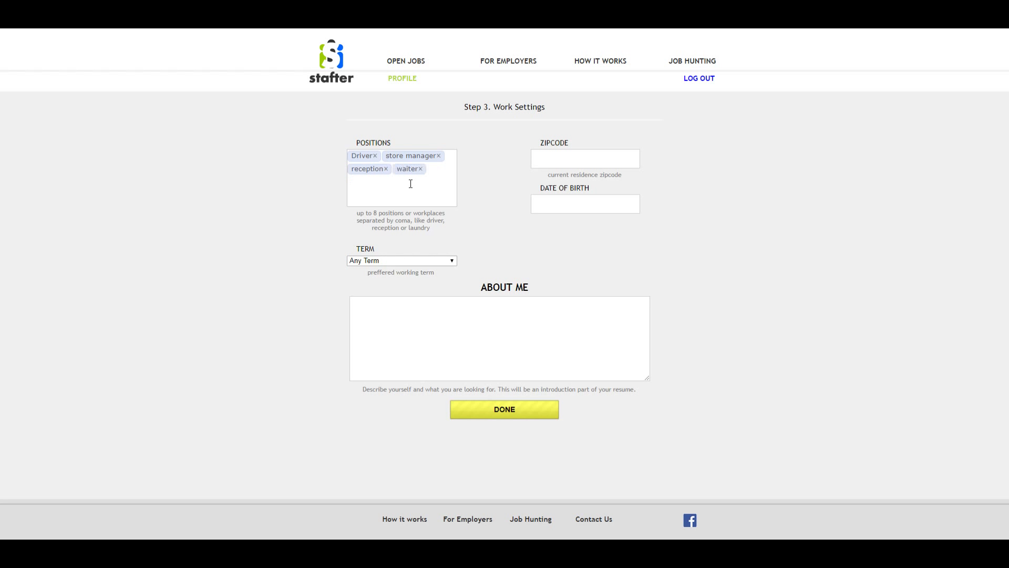
text(busb)
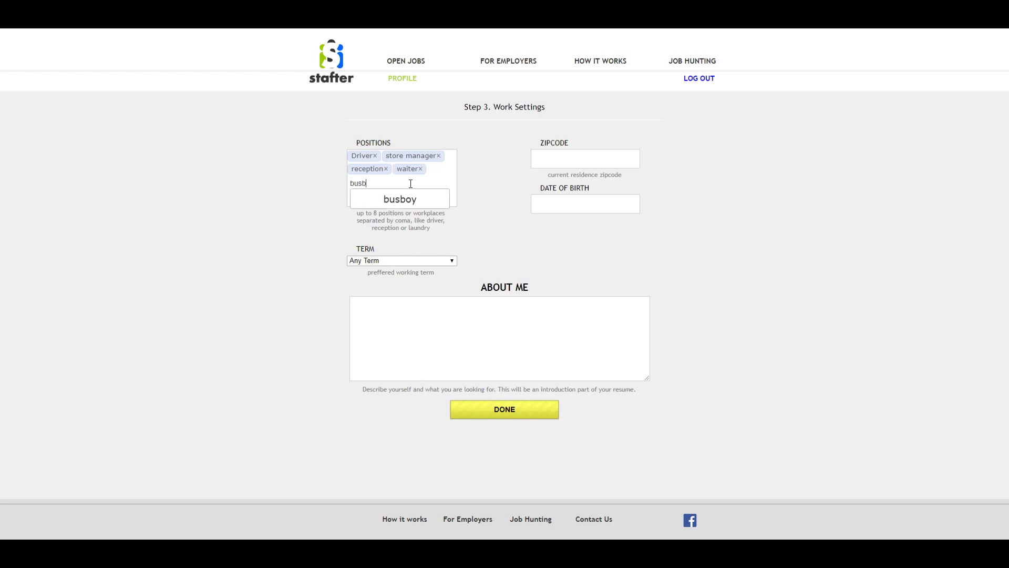
text(oy)
key(Return)
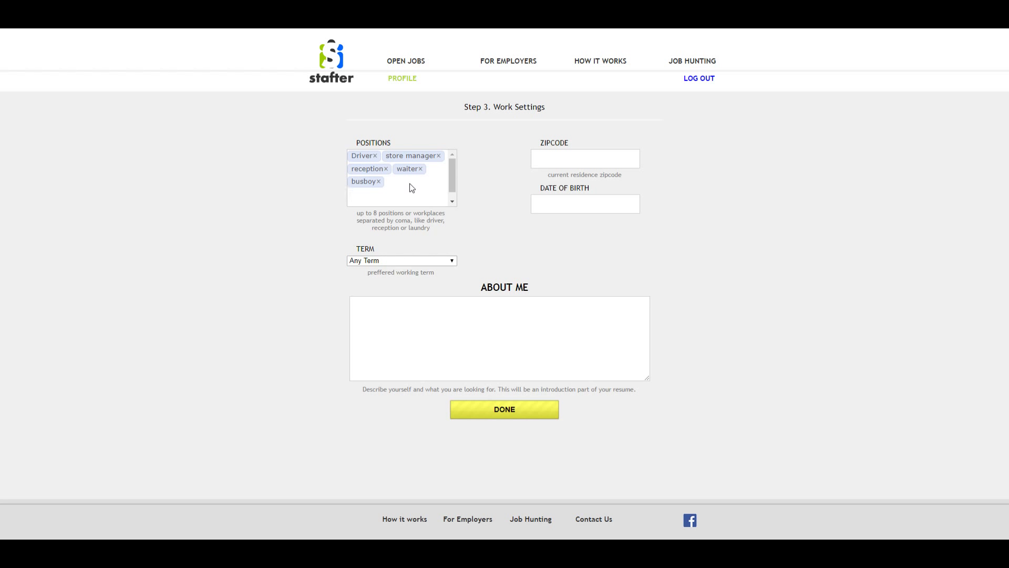
text(custome)
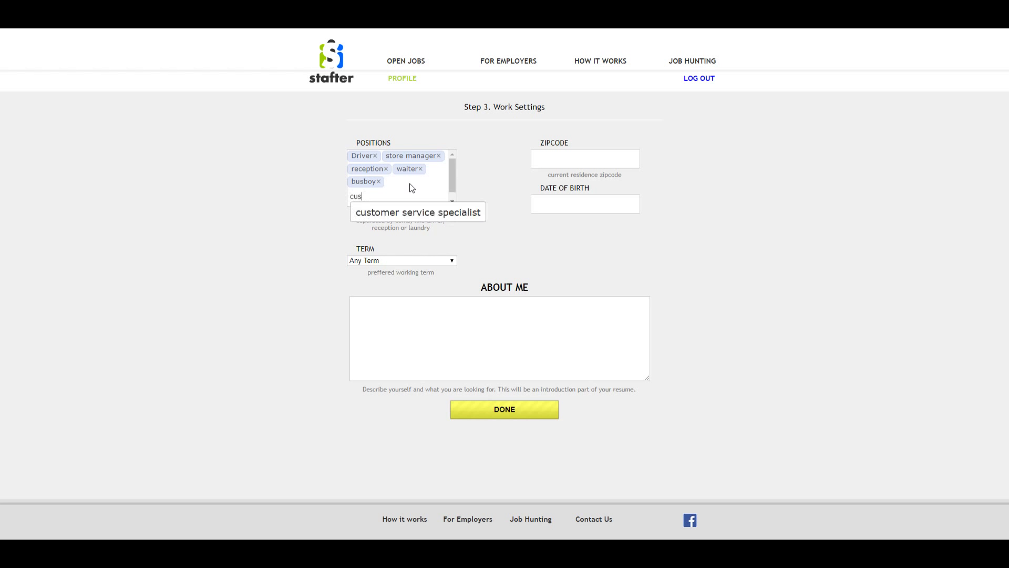
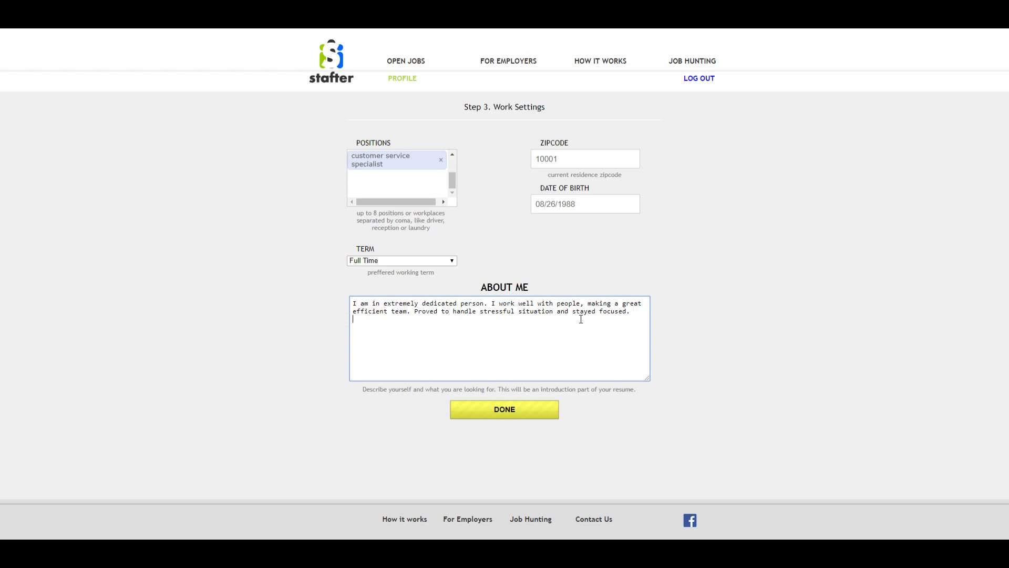
Add the sentence 'Take each one task at a time till it's done right, then move to the next.'.
text(Take ecah)
key(BackSpace)
key(BackSpace)
key(BackSpace)
text(one task at )
text(a time )
text(till it)
text('s d)
text(s done right)
text(, then move to the)
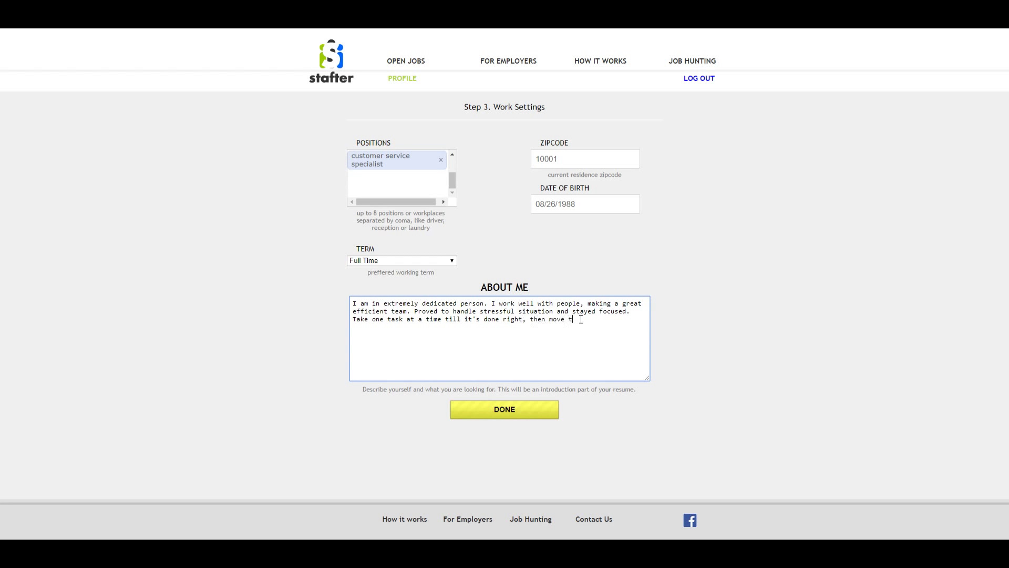
text( next)
text(.)
Add new lines on enjoying people, preferring customer service, and knowing Brooklyn, Bronx and Queens.
key(Return)
text(Enjoy being around people and prefer customer service position.)
key(Return)
text(Know New York area very well as other boroughs like Brooklyn, Br)
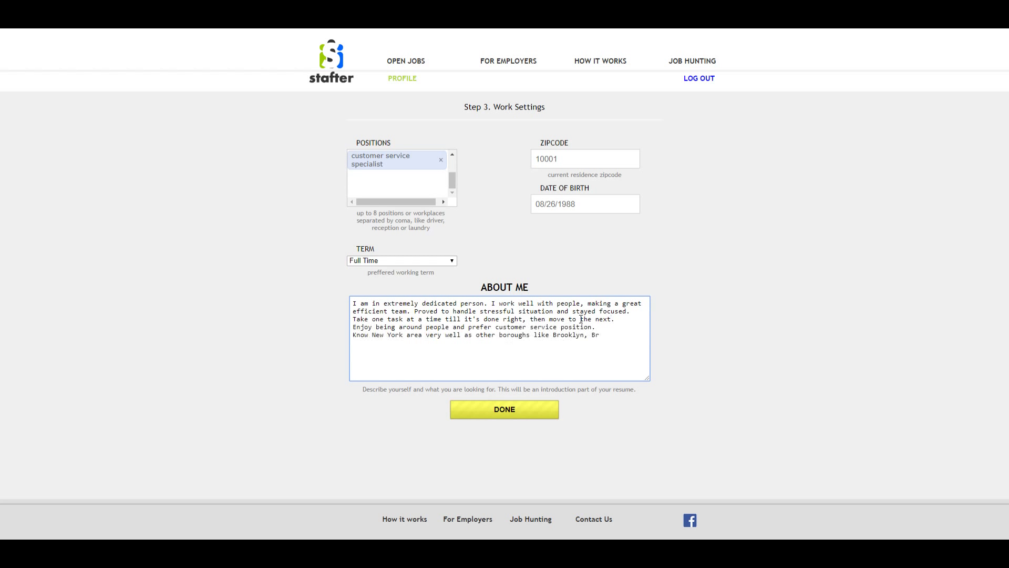
text(onx and Queens.)
Save the work settings and About Me with DONE.
click(501, 412)
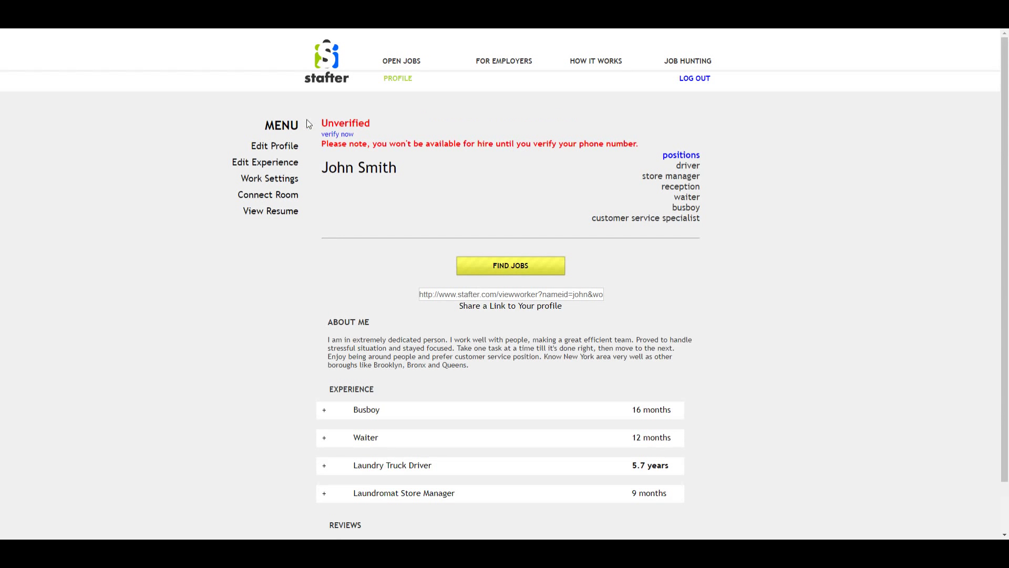
drag(377, 144, 496, 144)
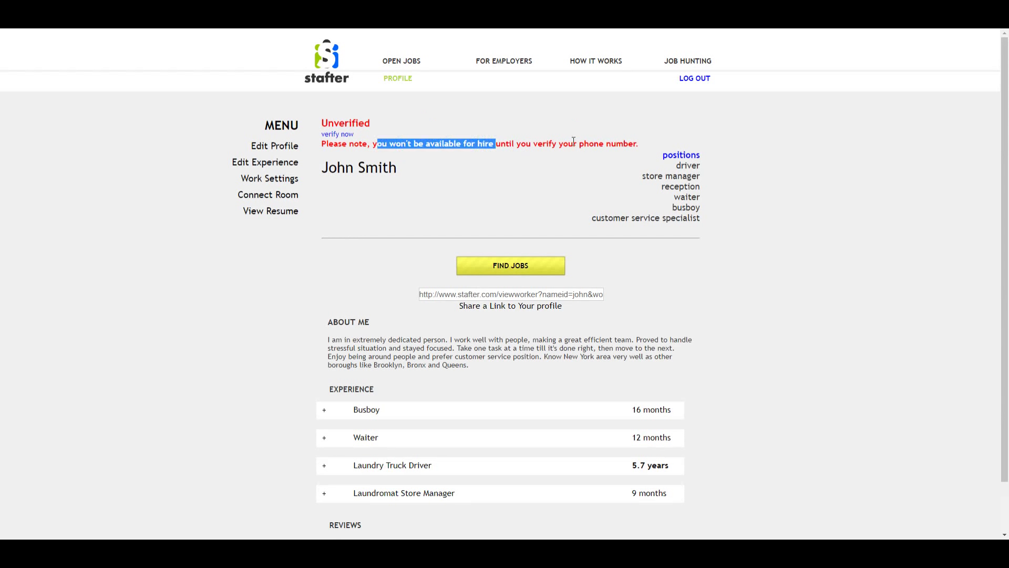
click(610, 143)
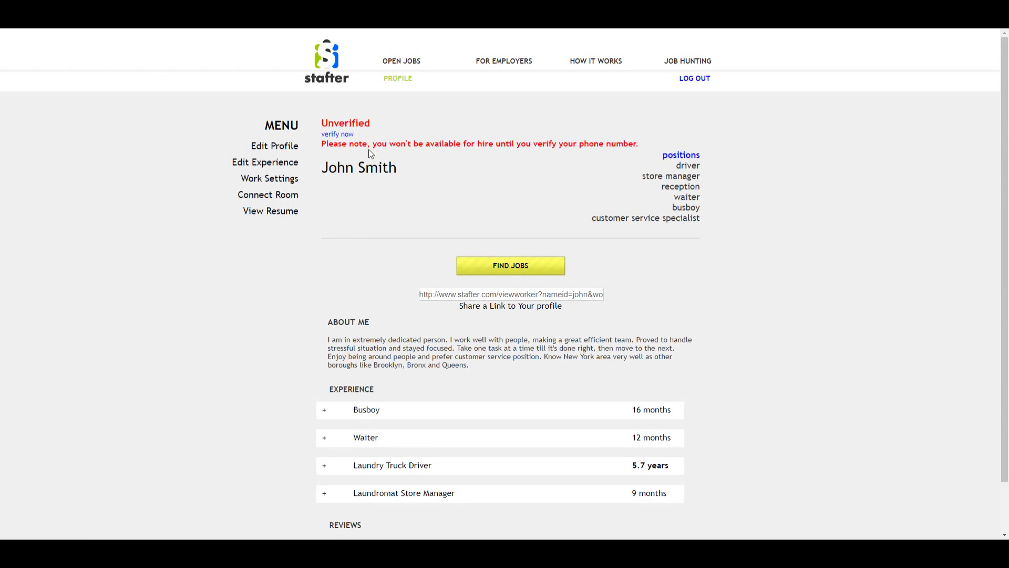
Verify the phone number by submitting the texted verification code, then return to the profile page.
click(338, 136)
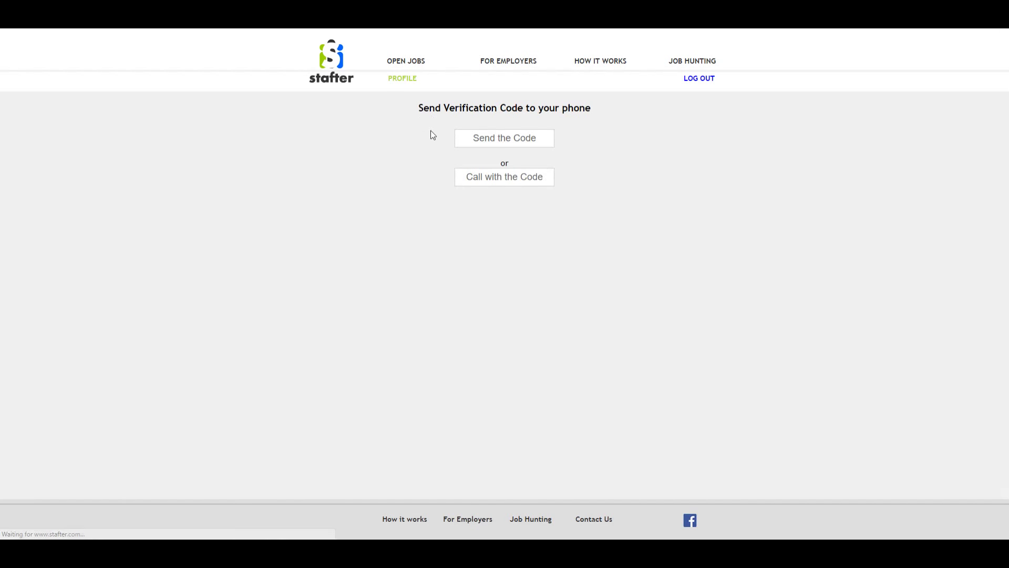
click(501, 139)
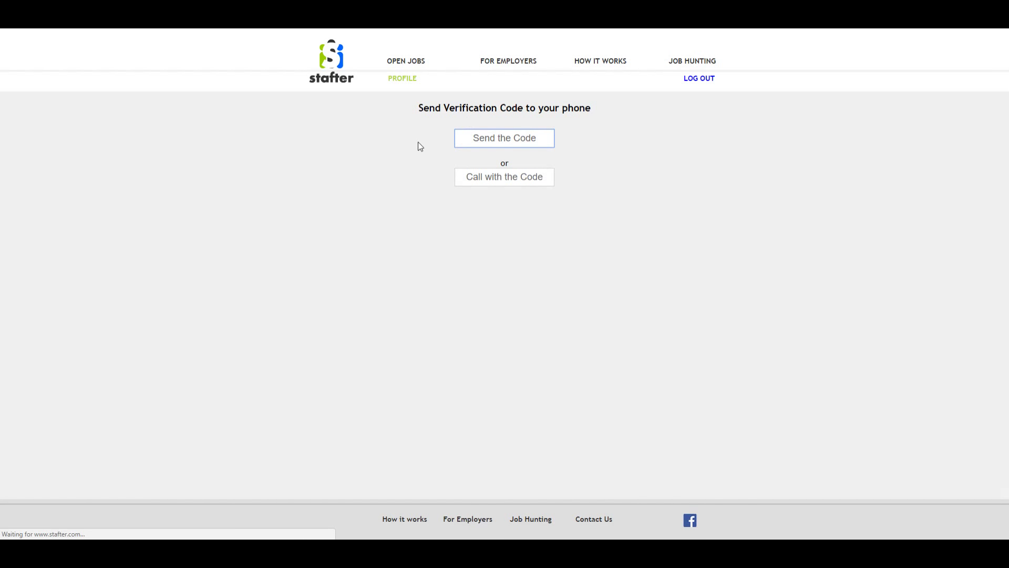
click(499, 139)
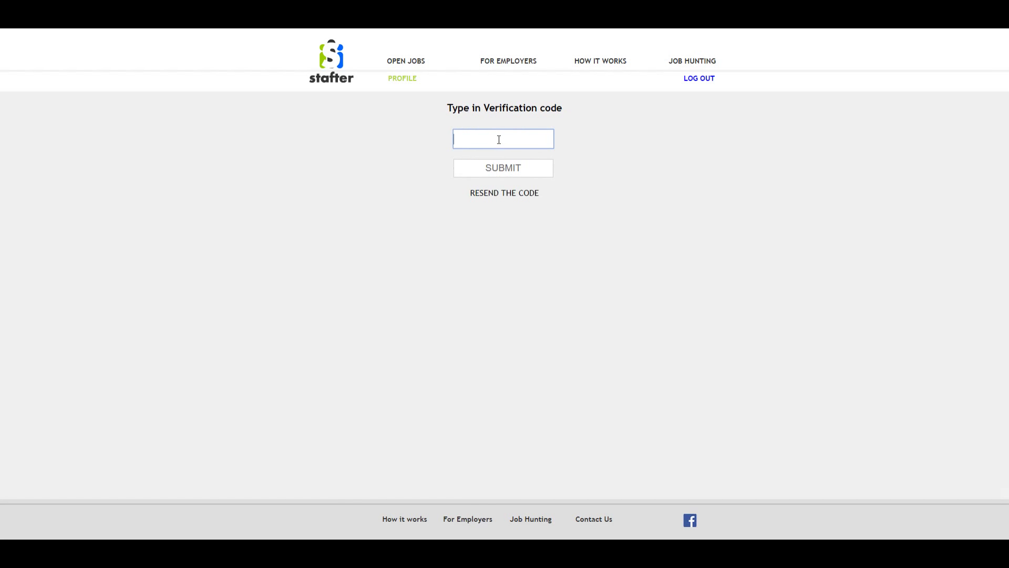
click(499, 138)
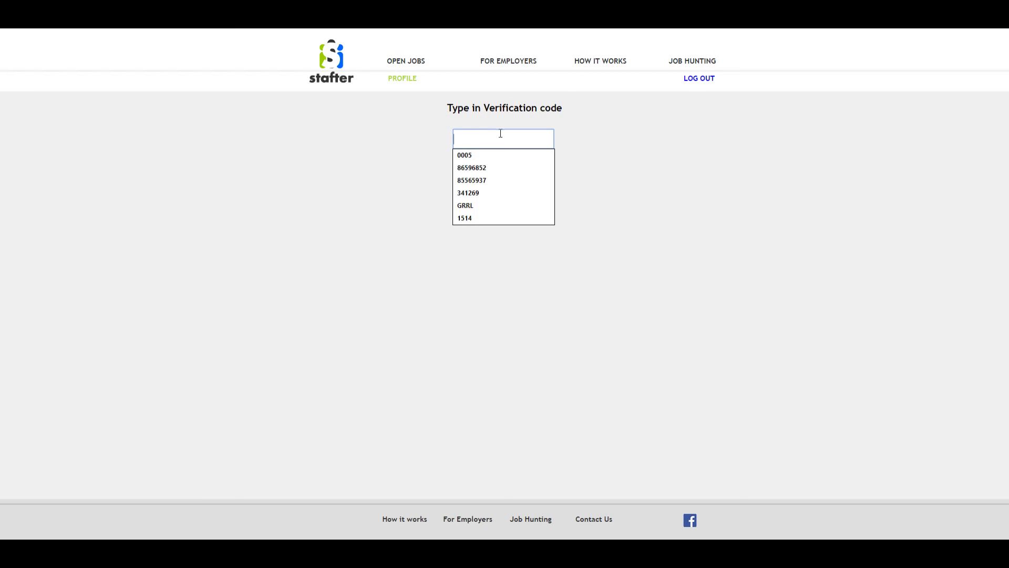
click(581, 132)
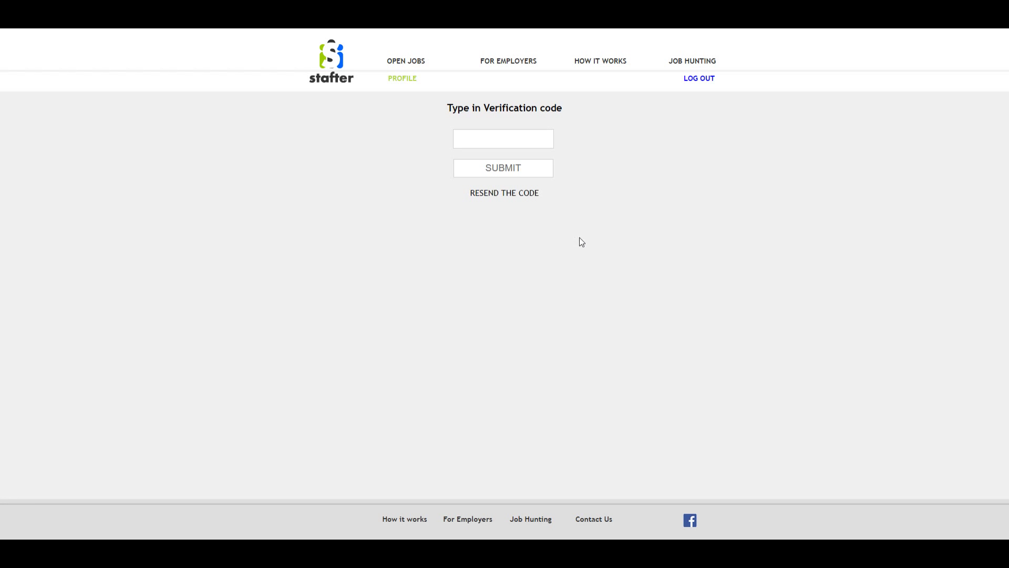
click(489, 141)
click(509, 167)
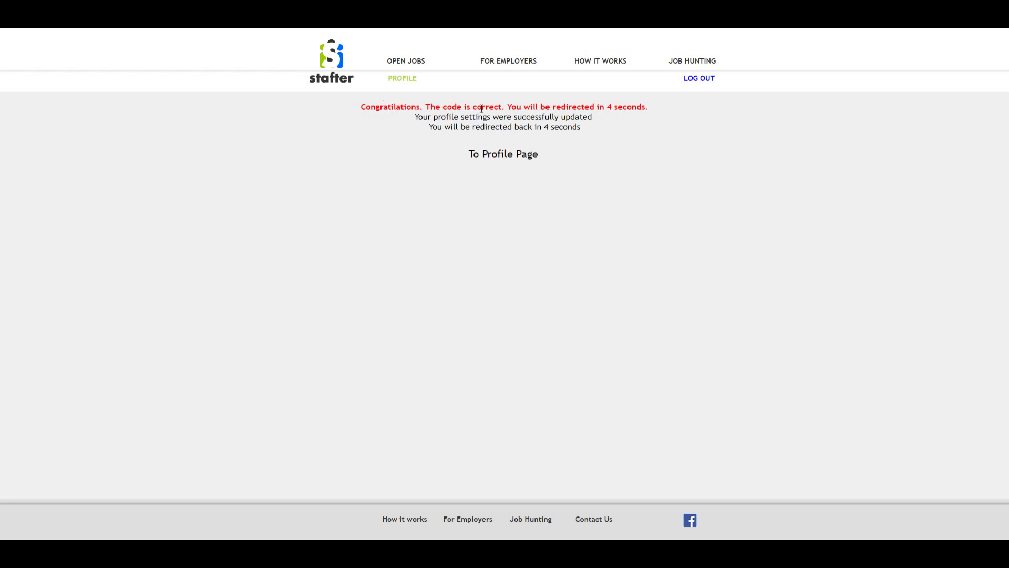
click(502, 157)
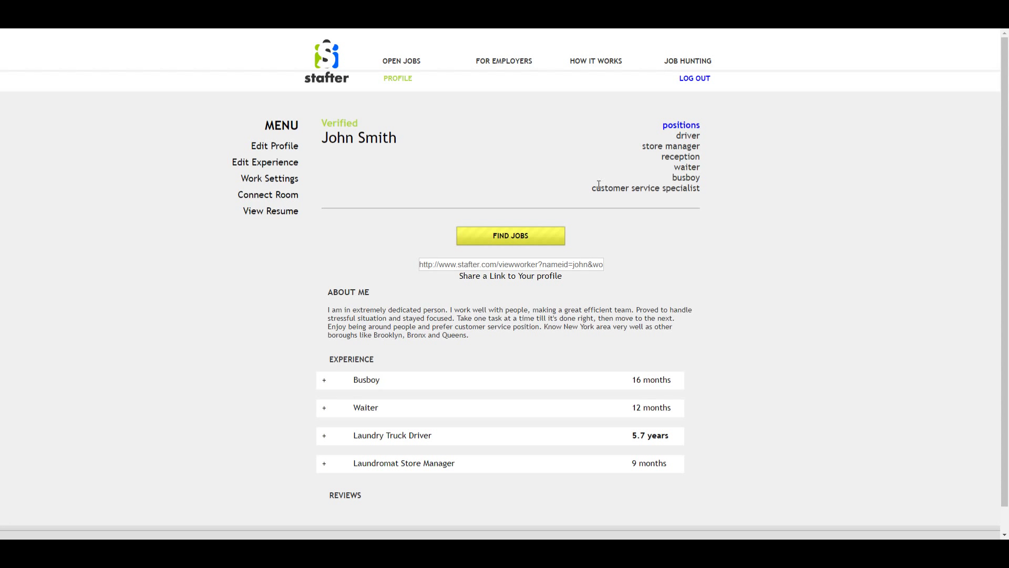
click(504, 265)
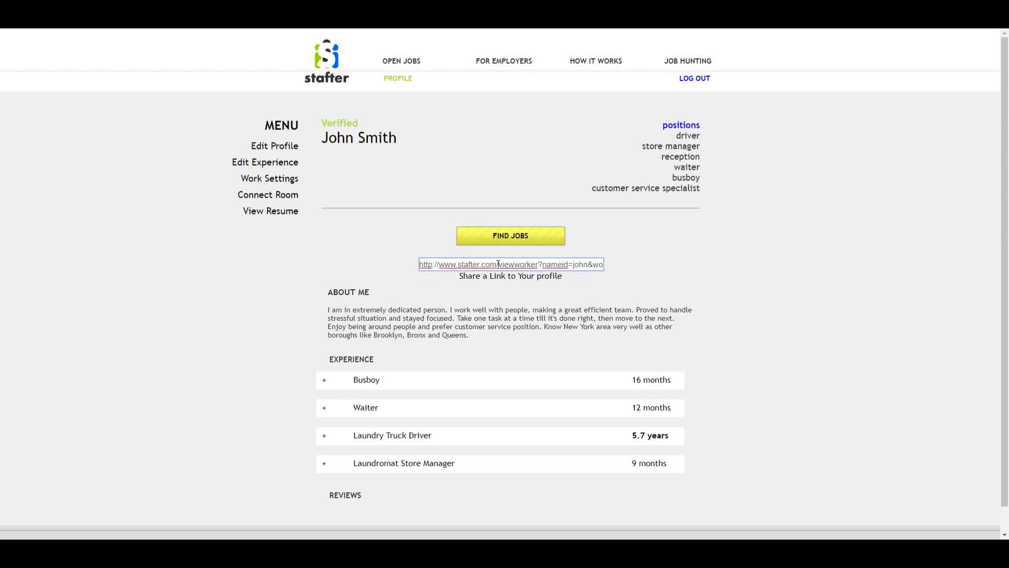
key(ctrl+a)
right_click(498, 265)
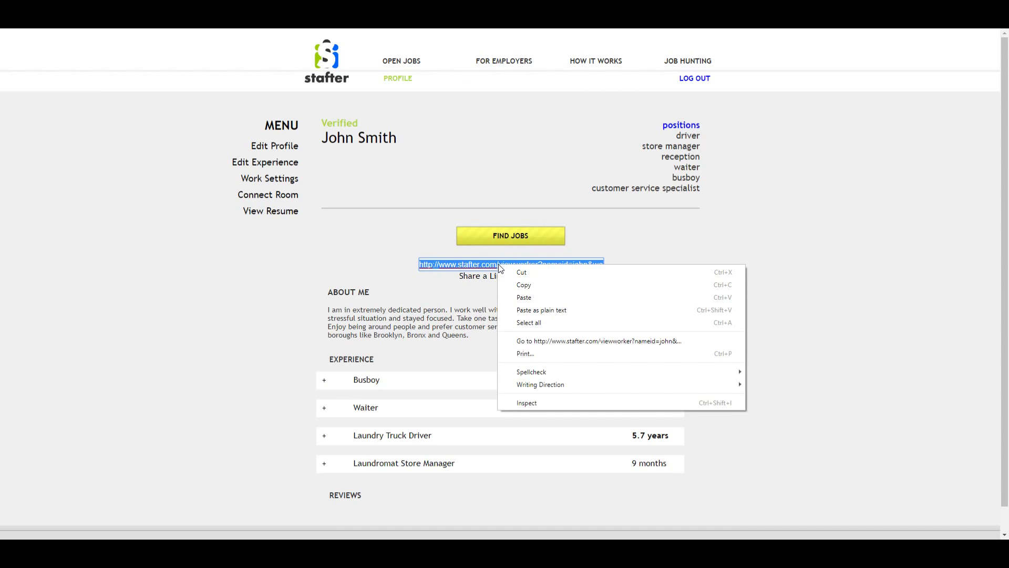
click(563, 292)
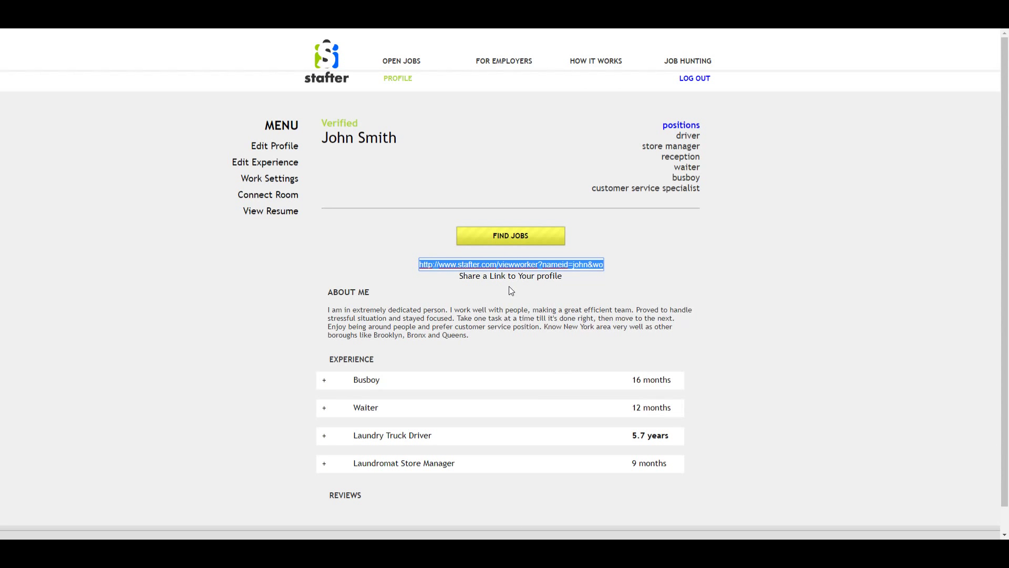
click(509, 286)
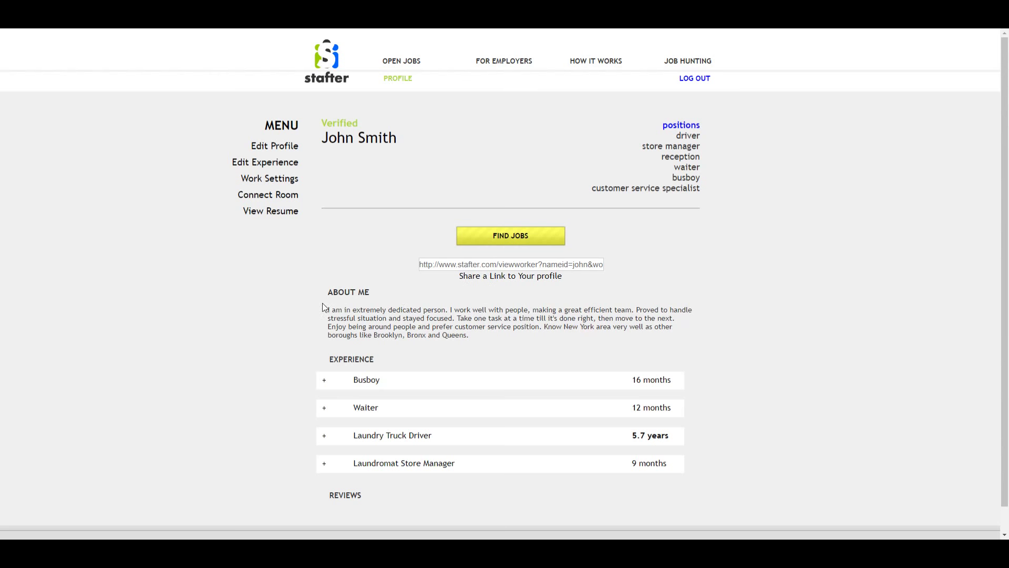
drag(322, 303, 543, 319)
click(531, 322)
scroll(505, 319, down, 1)
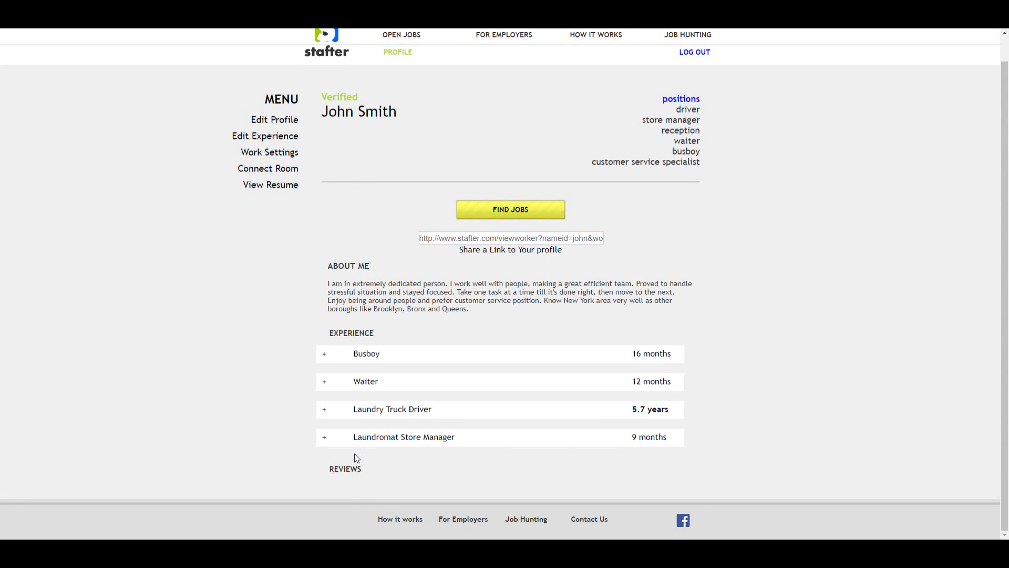
scroll(453, 370, up, 1)
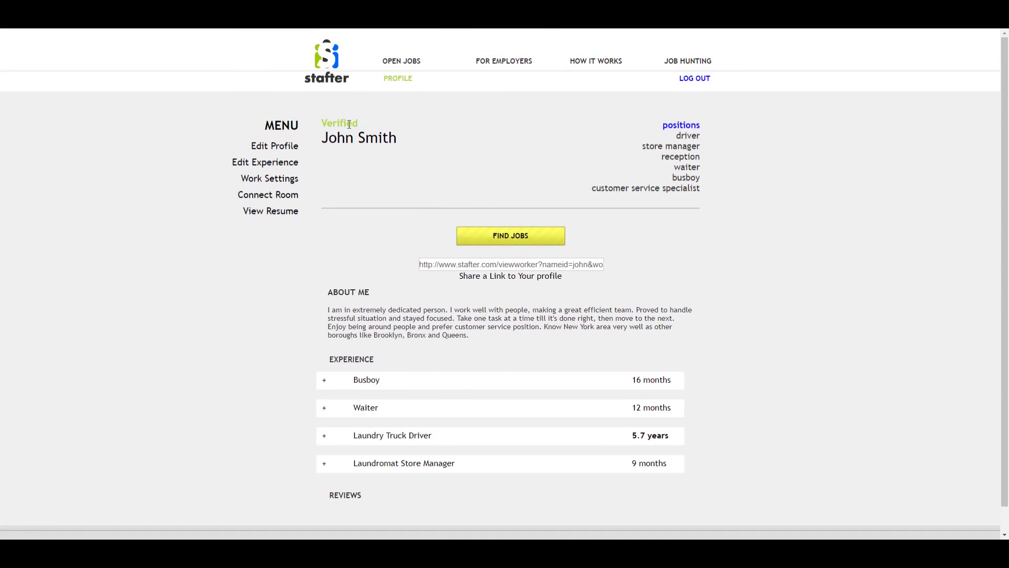
Apply for the Laundry Driver job from the Find Jobs list.
click(513, 242)
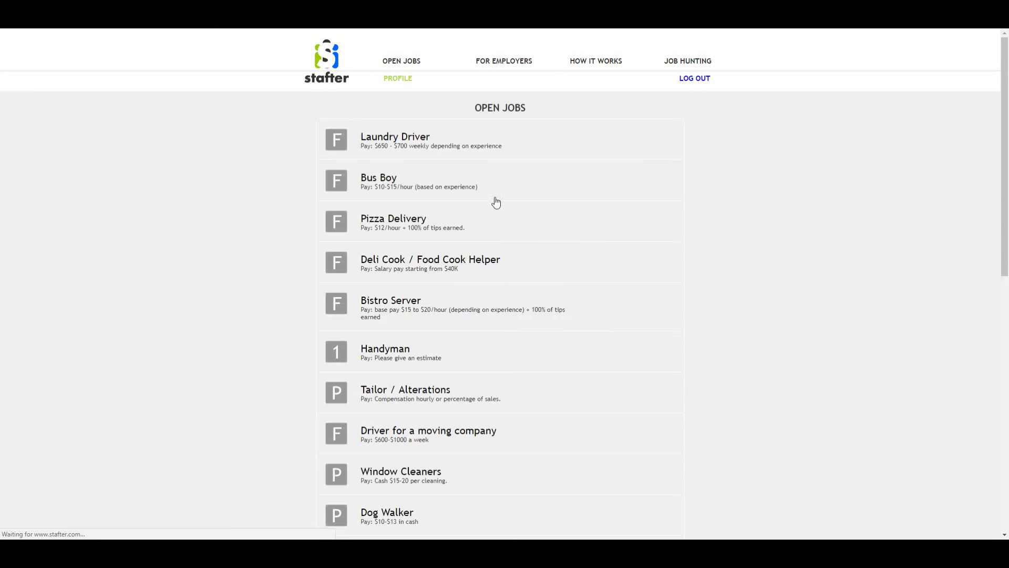
click(485, 136)
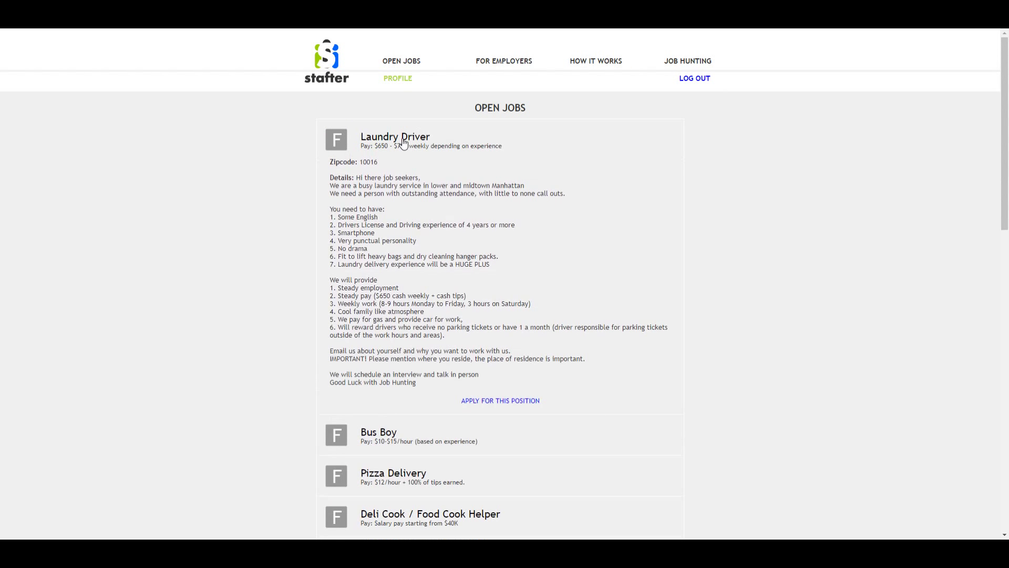
click(500, 402)
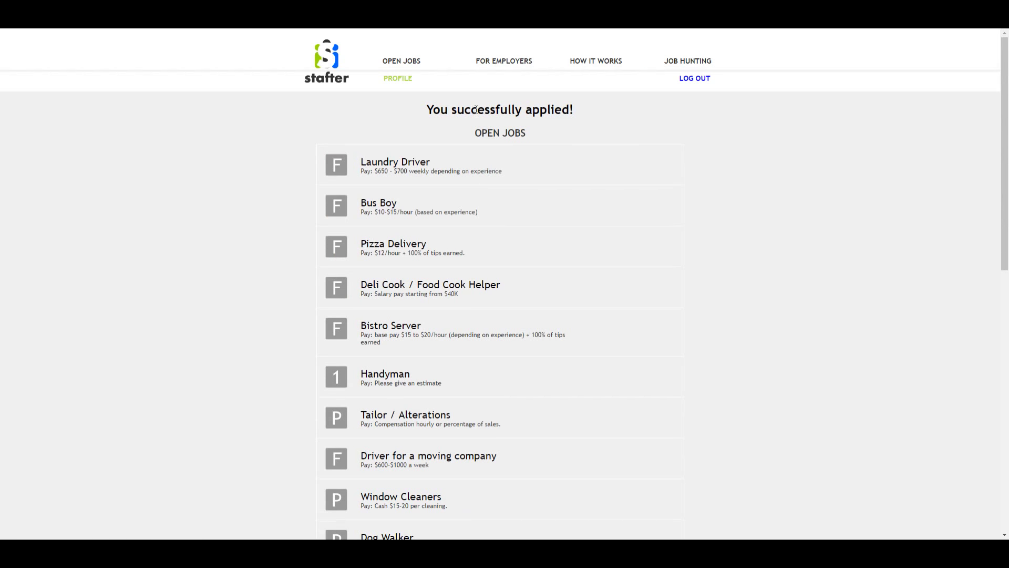
Return to the profile, glance at Edit Profile, then open the Managing Experience page.
click(397, 81)
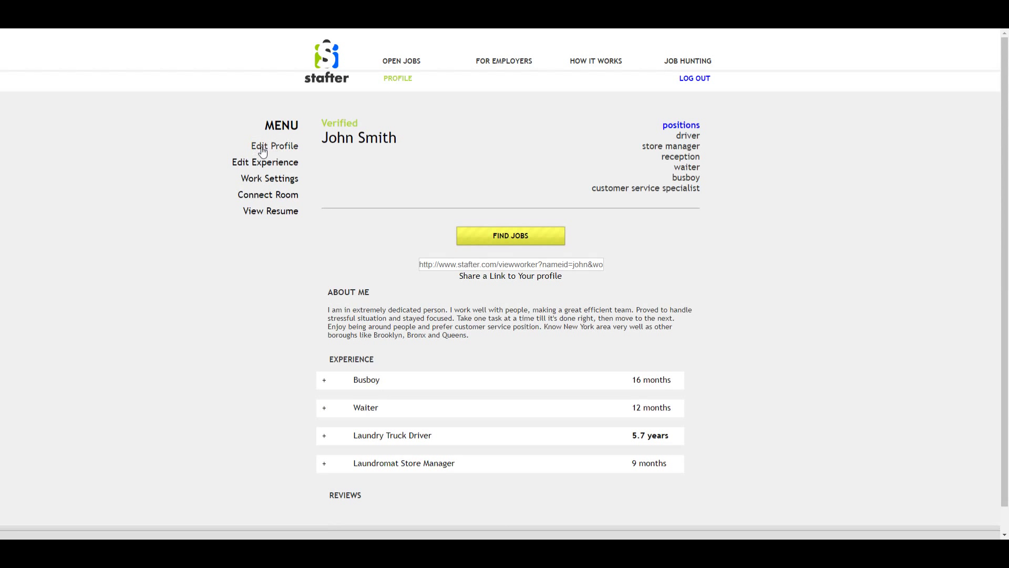
click(273, 149)
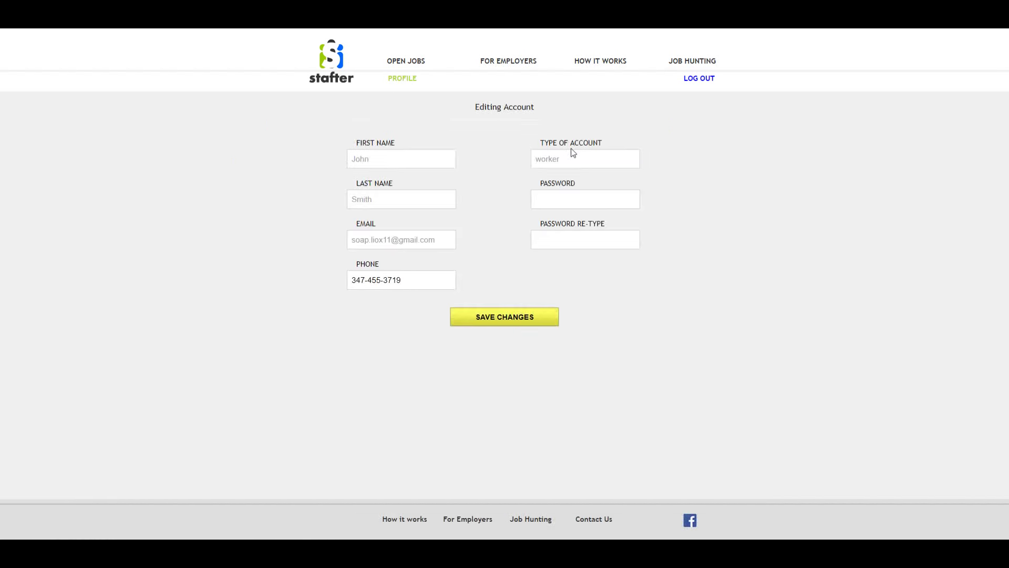
key(alt+Left)
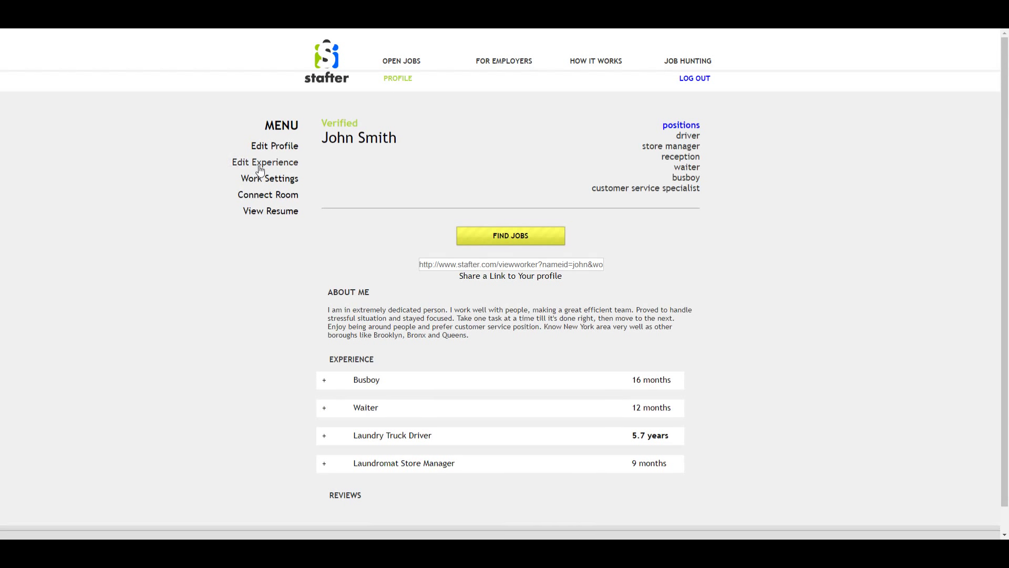
click(256, 163)
Review the Work Settings and Connect Room pages, then return to the worker profile page.
scroll(496, 166, down, 2)
scroll(496, 165, up, 2)
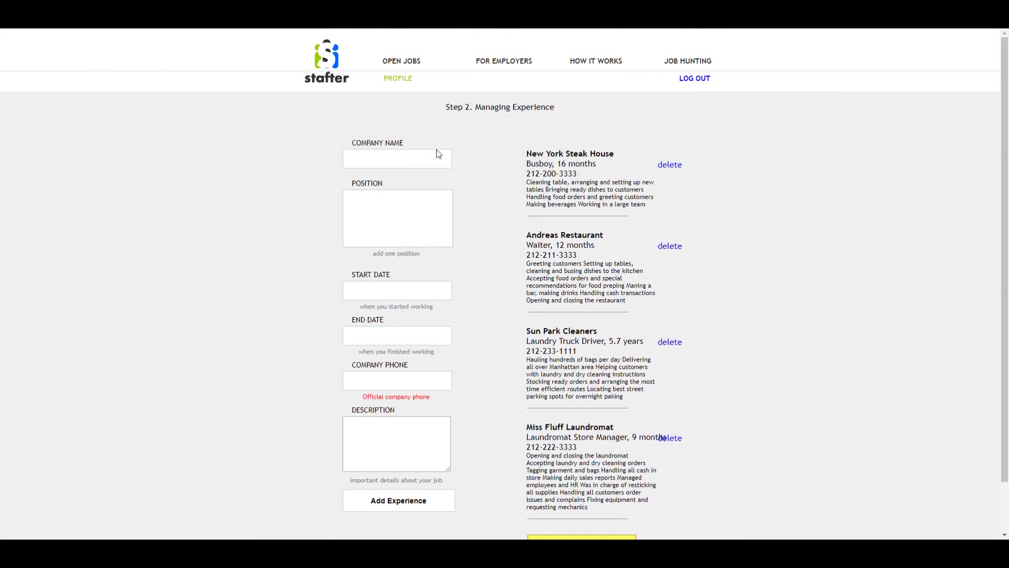
key(alt+Left)
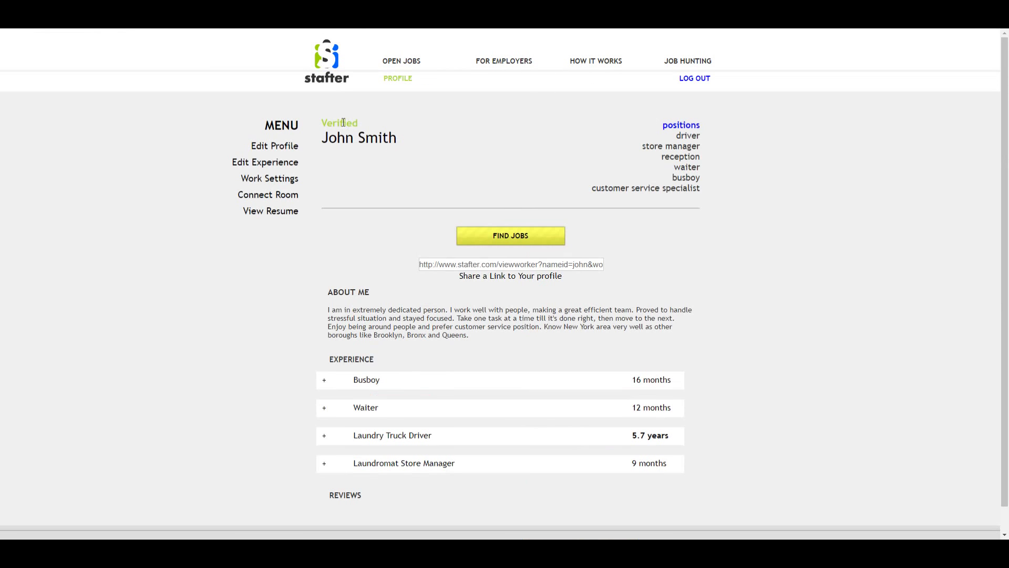
click(271, 179)
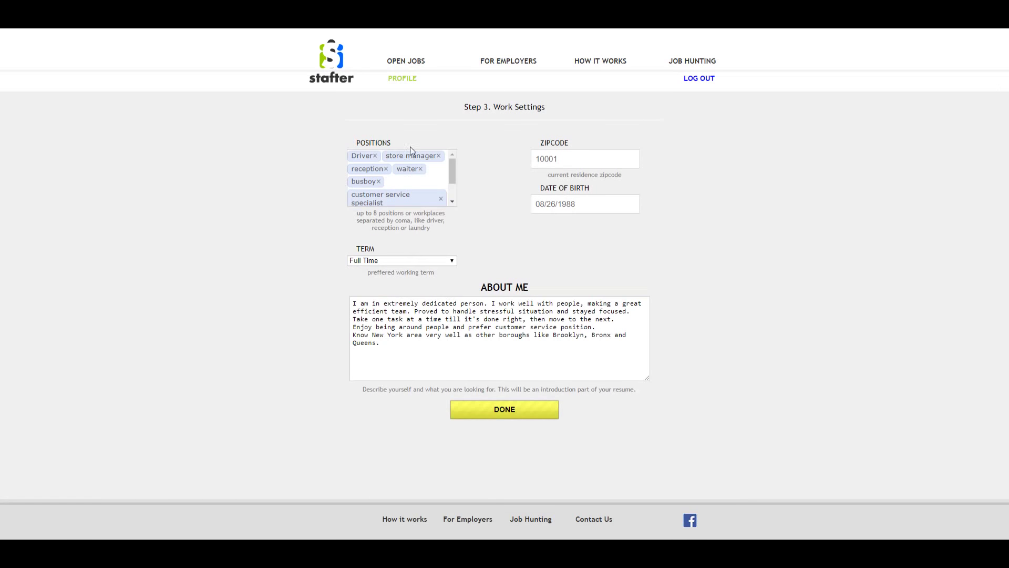
scroll(453, 168, down, 1)
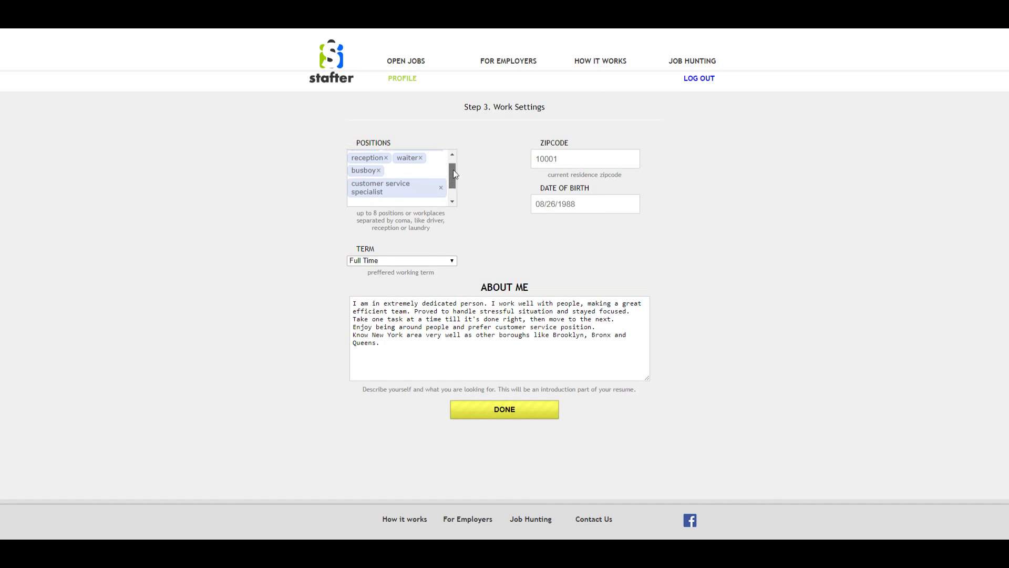
click(405, 78)
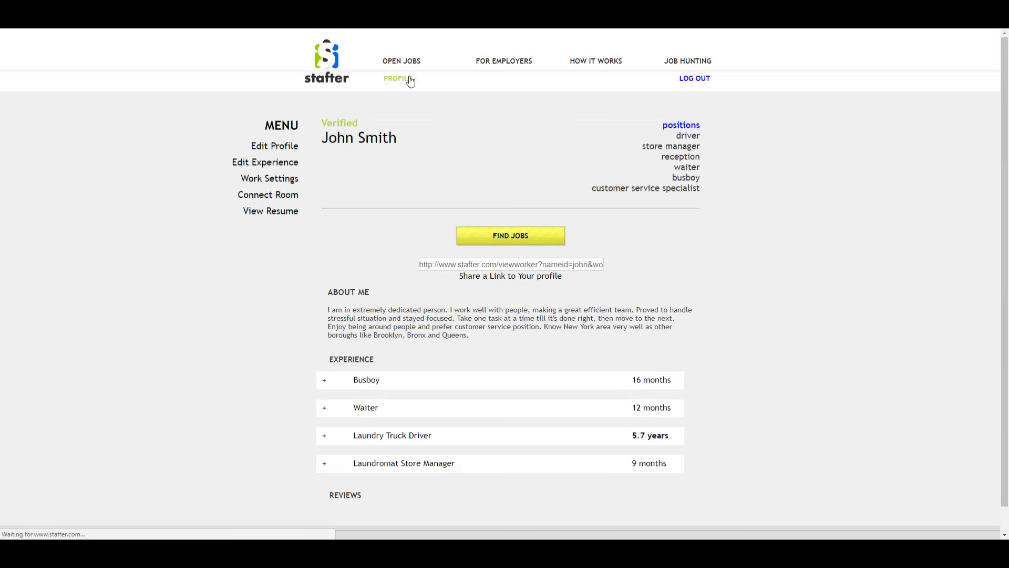
click(277, 197)
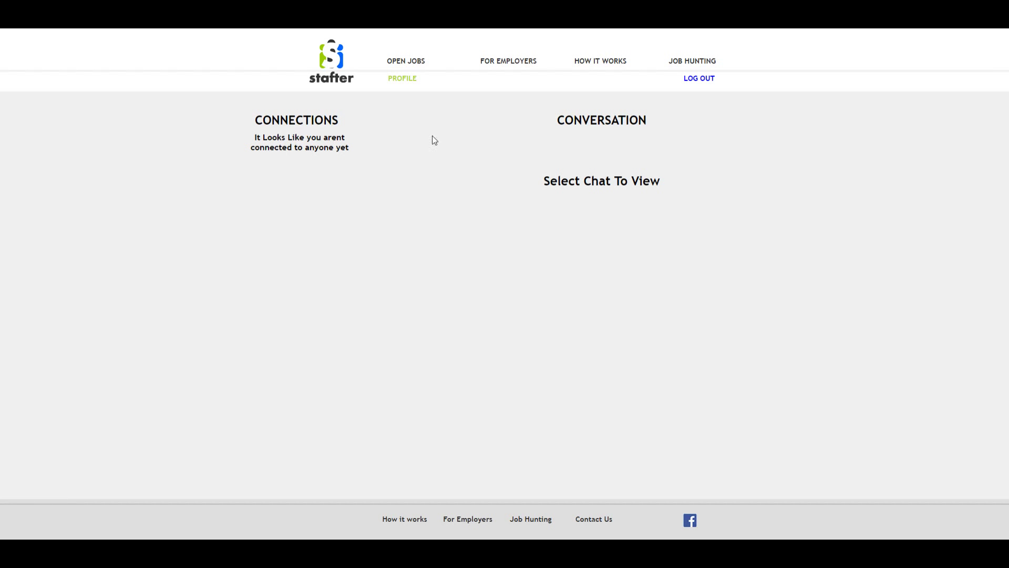
click(407, 84)
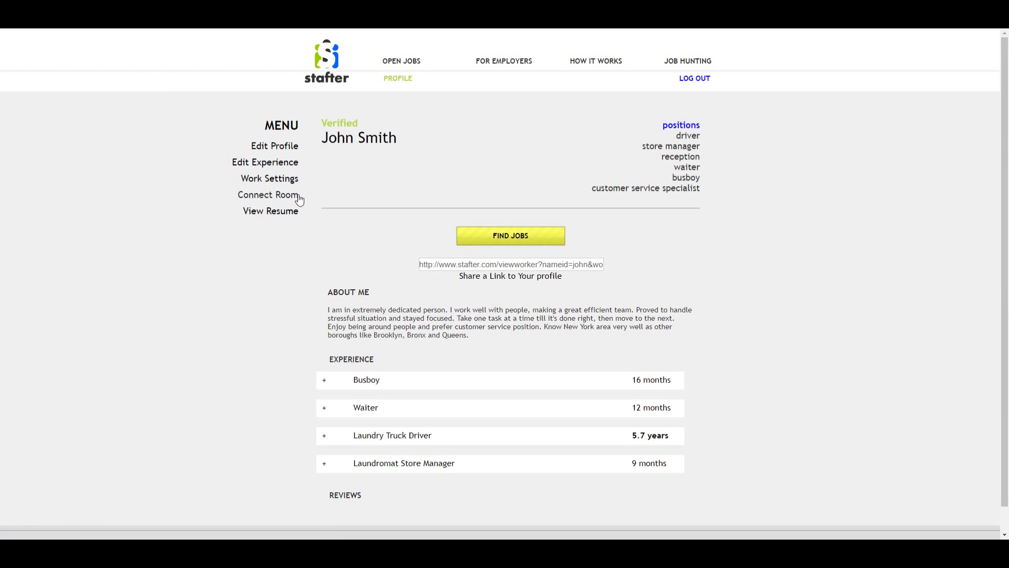
click(270, 211)
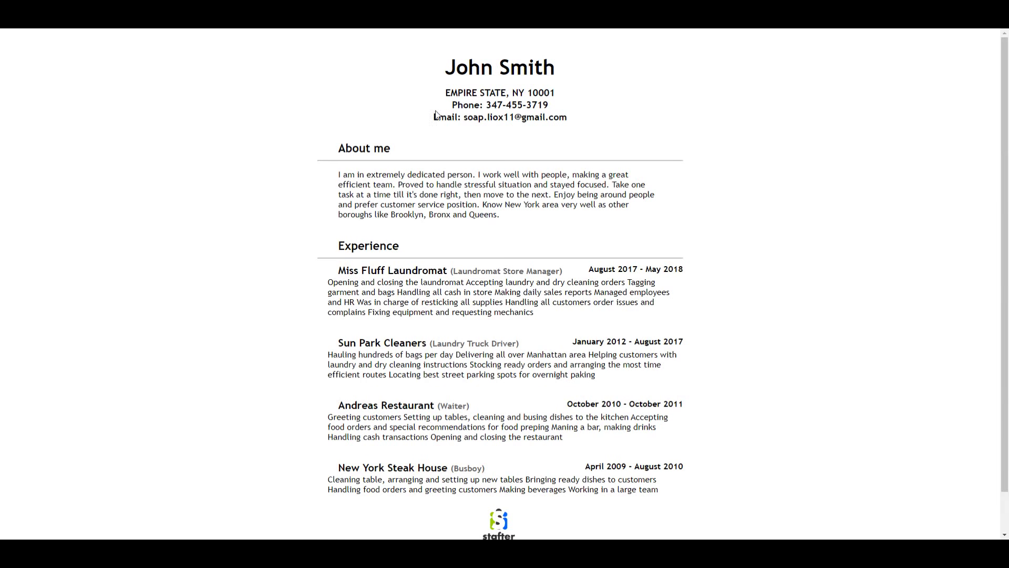
scroll(439, 143, down, 1)
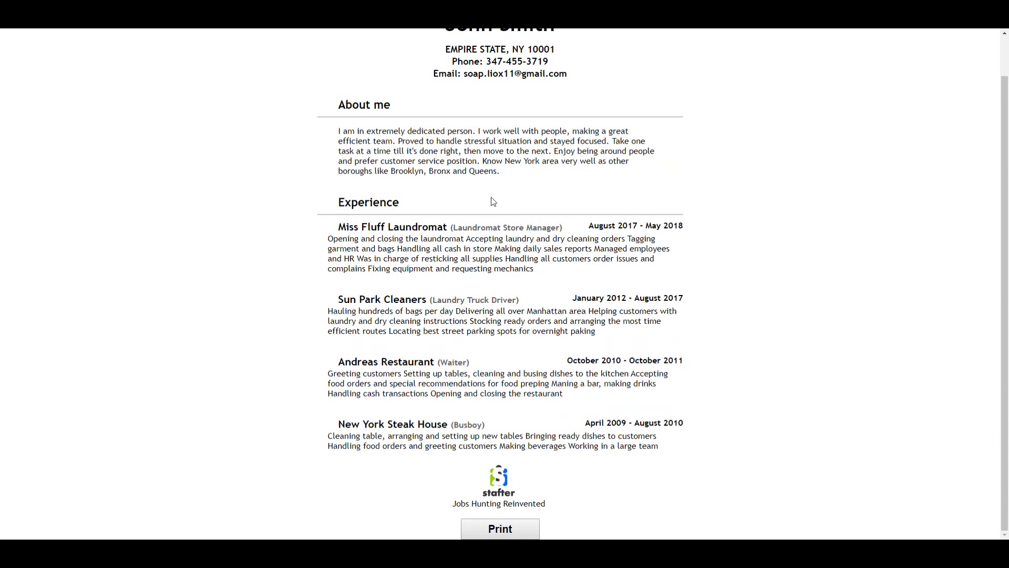
click(502, 527)
scroll(496, 334, up, 1)
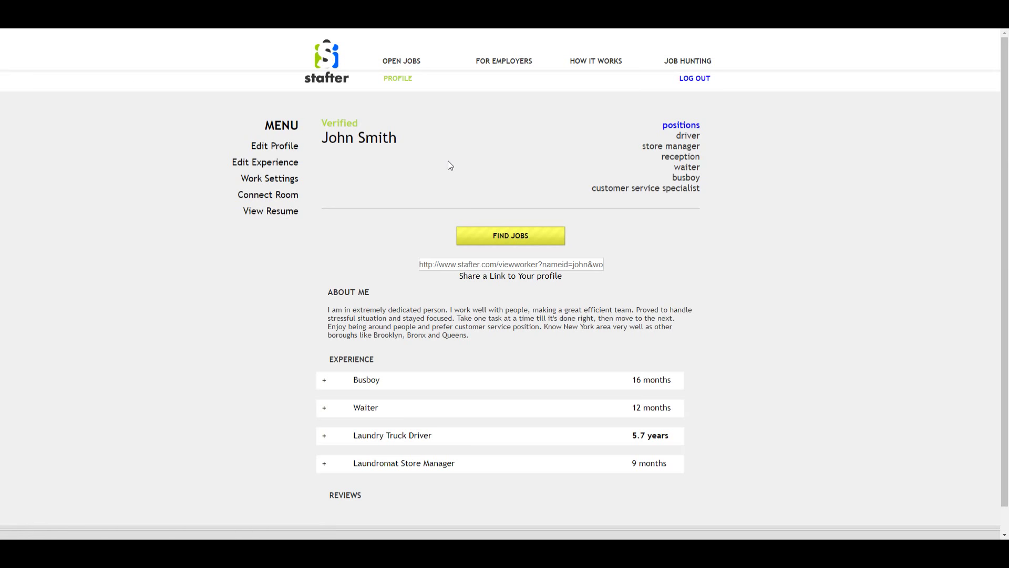
scroll(483, 160, down, 1)
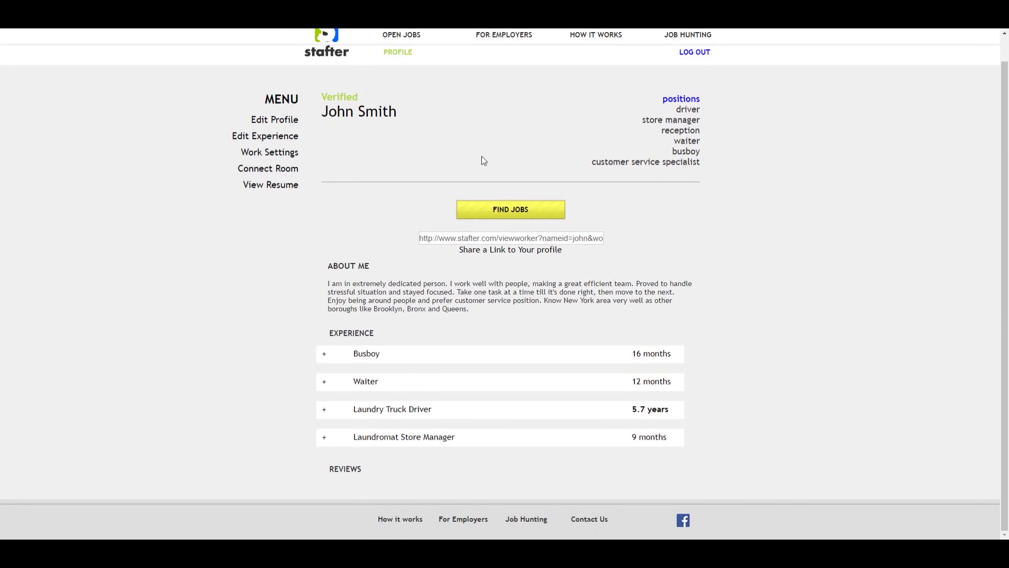
click(324, 354)
click(327, 413)
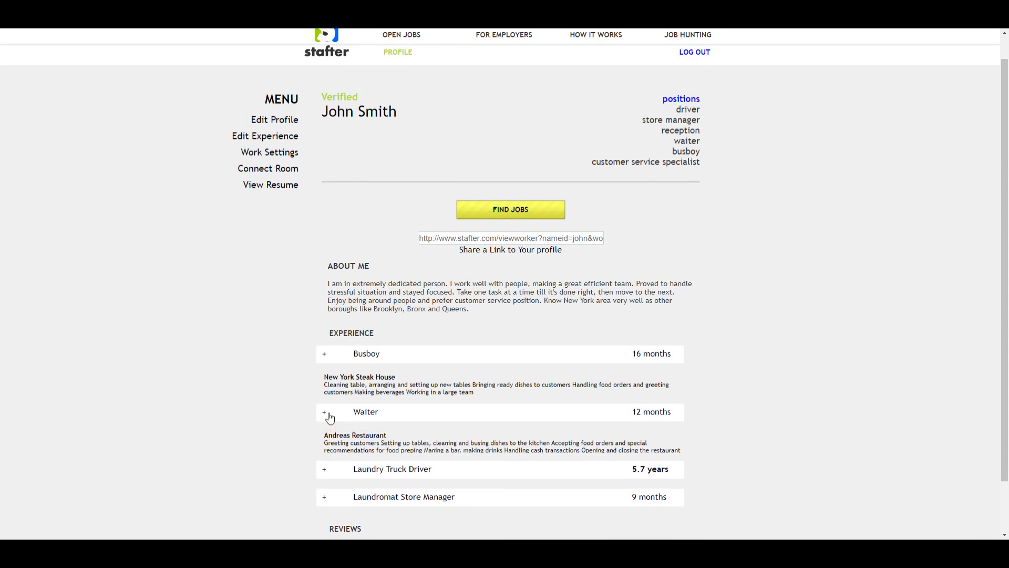
click(326, 471)
click(324, 470)
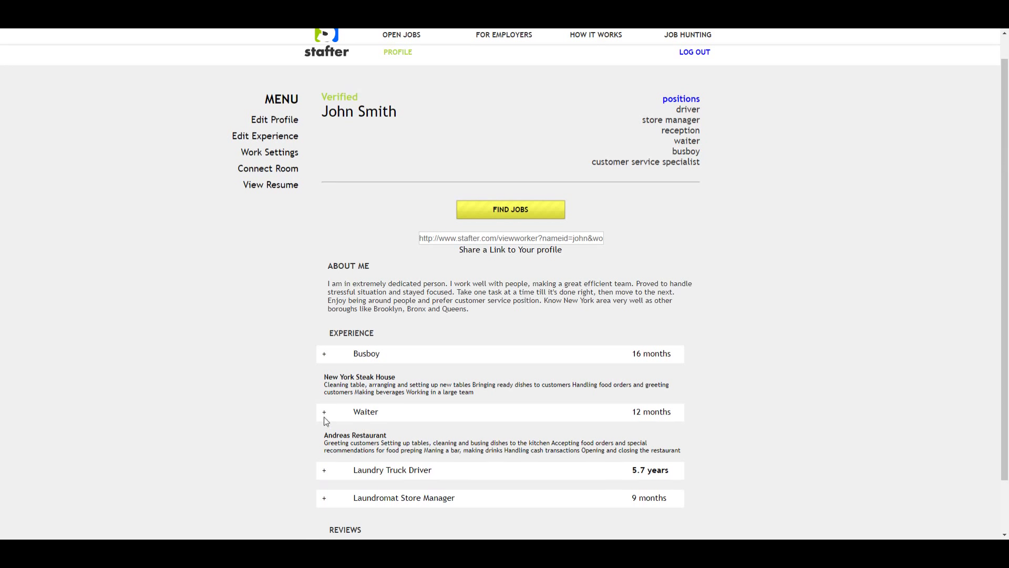
click(324, 412)
click(324, 353)
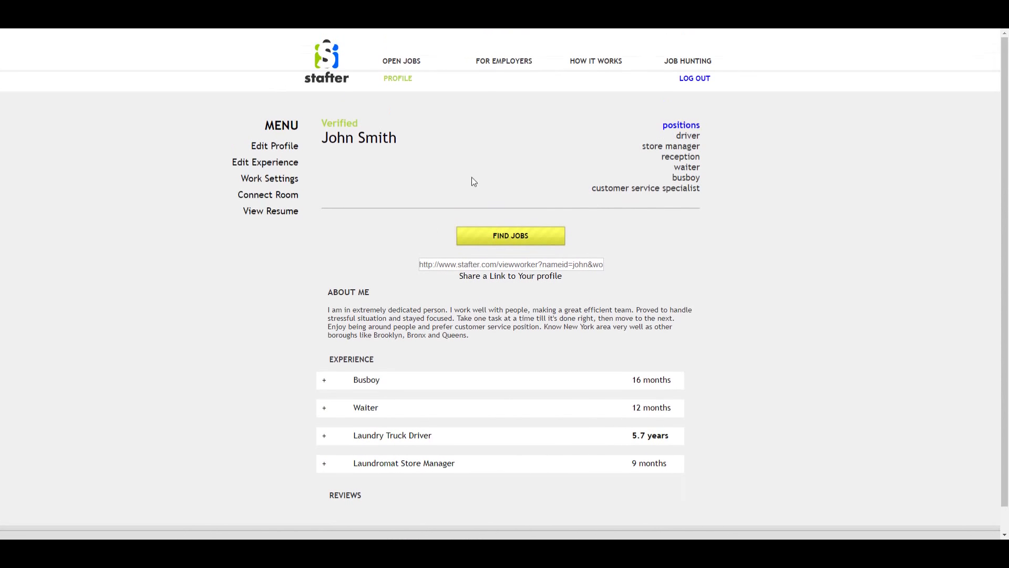
click(681, 64)
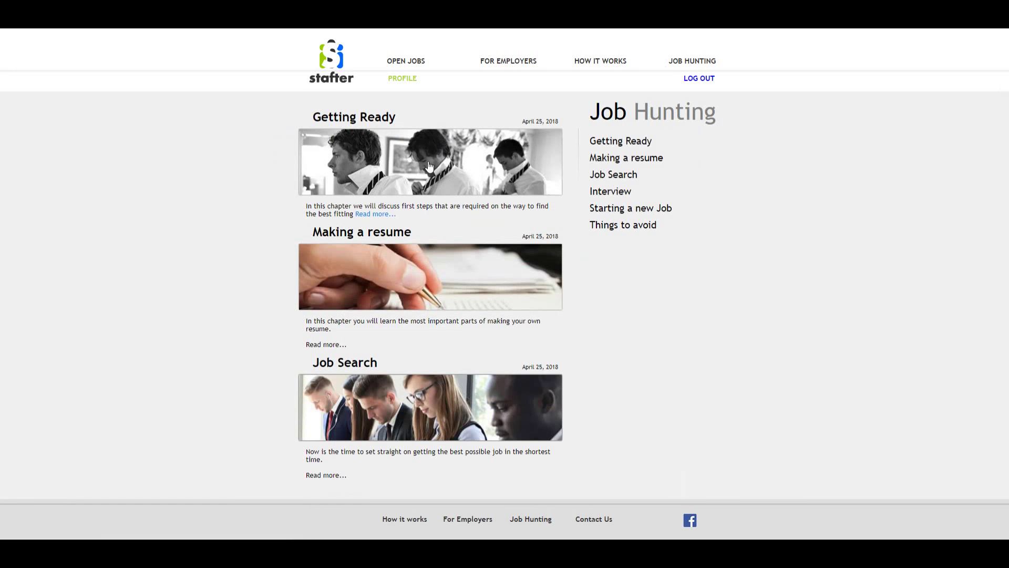
click(624, 146)
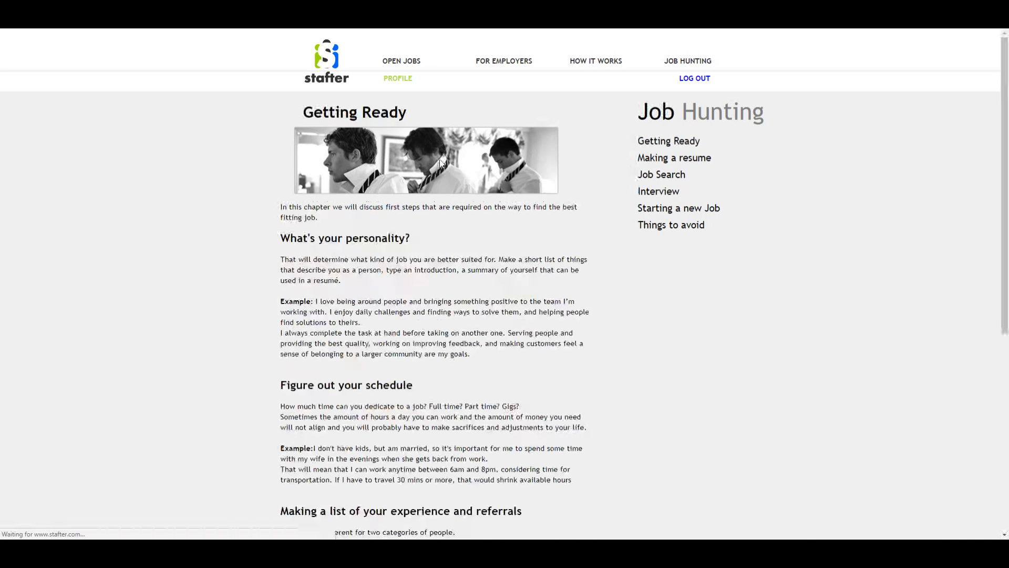
scroll(426, 245, down, 4)
scroll(425, 245, up, 4)
scroll(423, 368, down, 5)
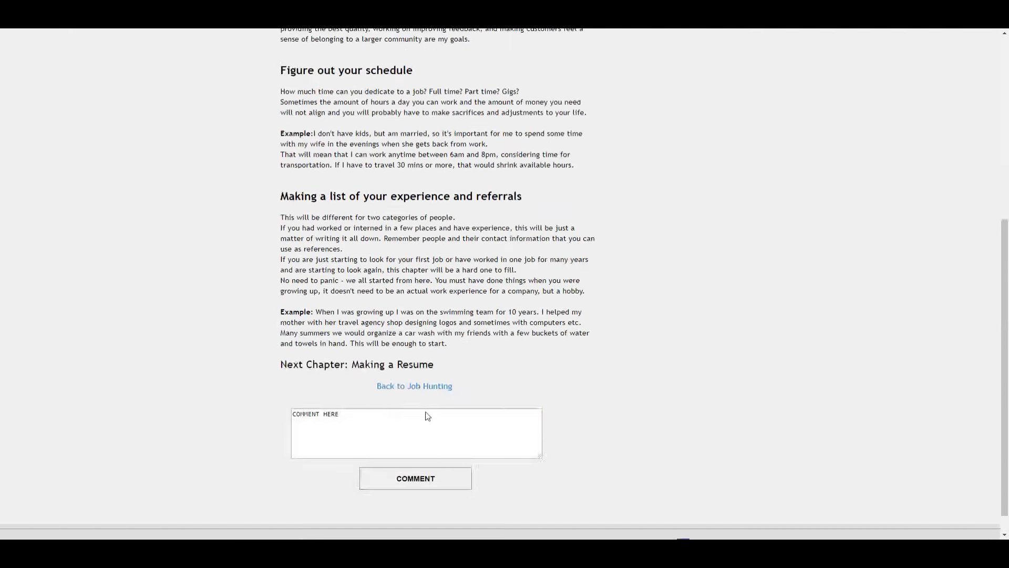
click(414, 385)
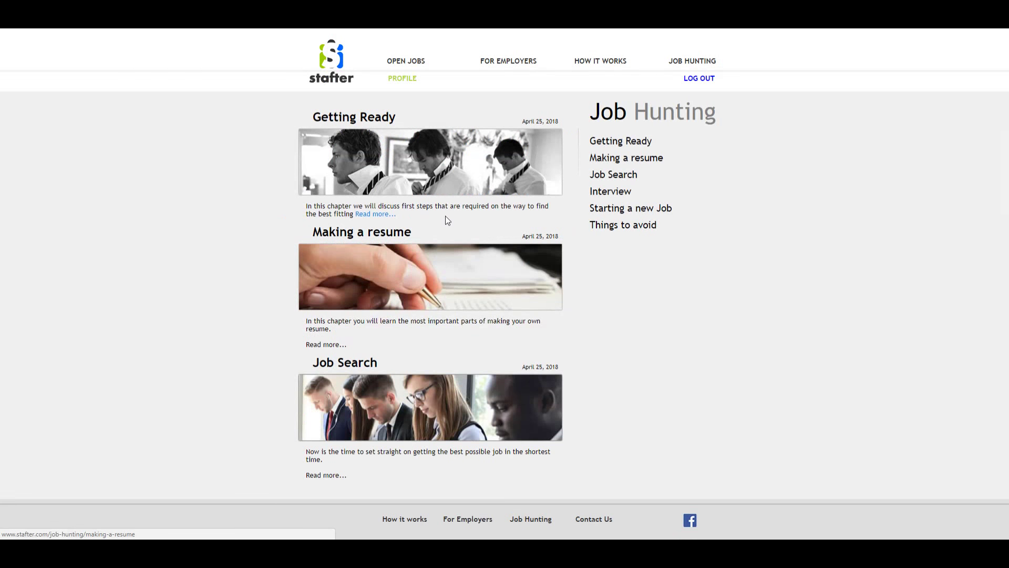
click(608, 192)
scroll(426, 189, down, 8)
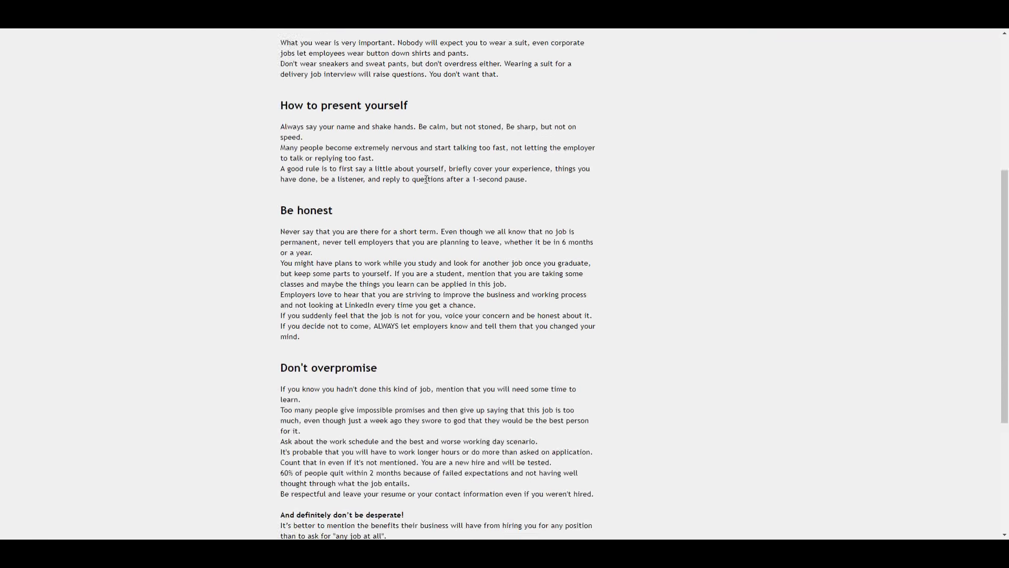
scroll(444, 197, up, 8)
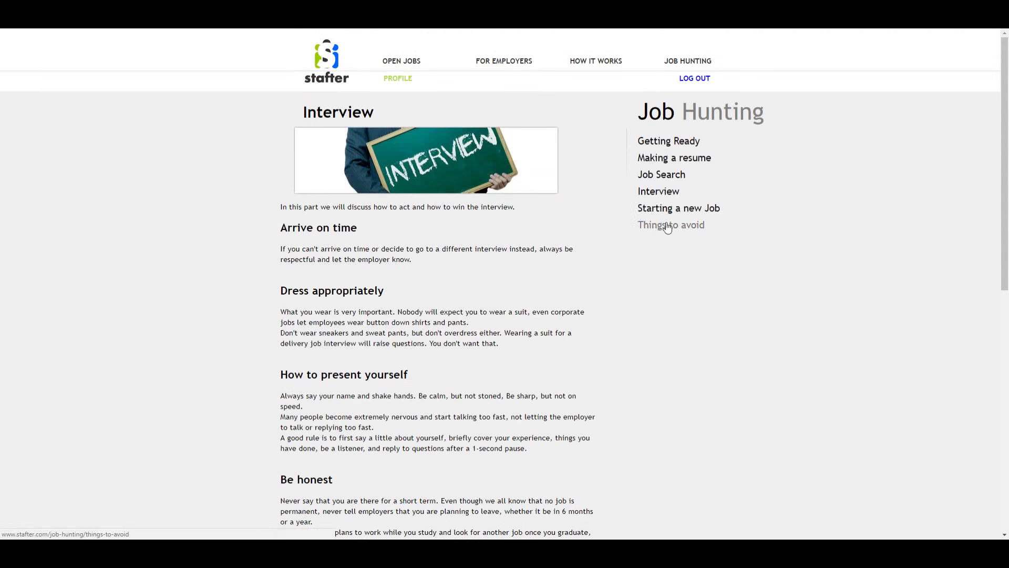
click(675, 225)
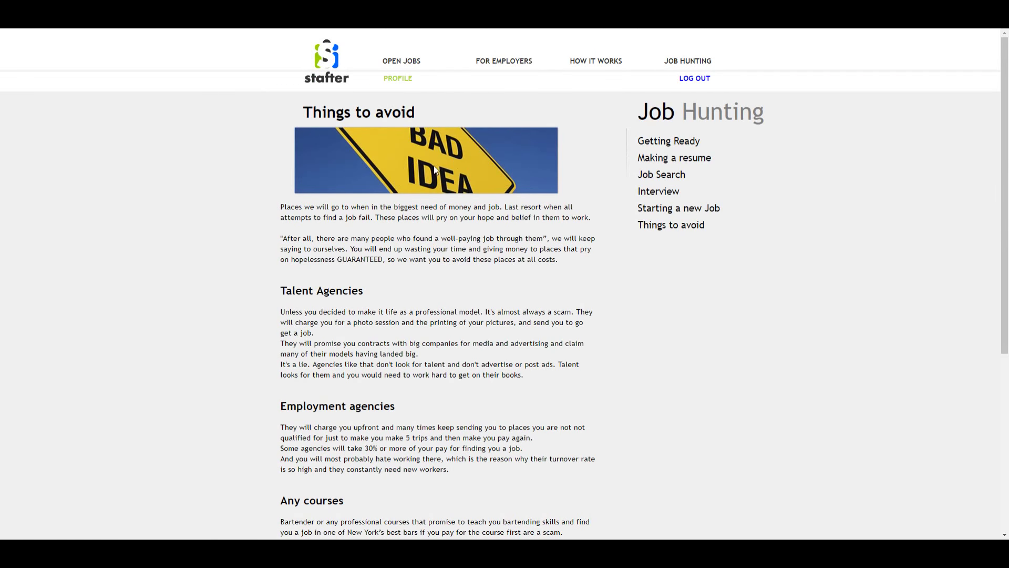
scroll(439, 161, down, 5)
scroll(439, 161, up, 5)
click(397, 79)
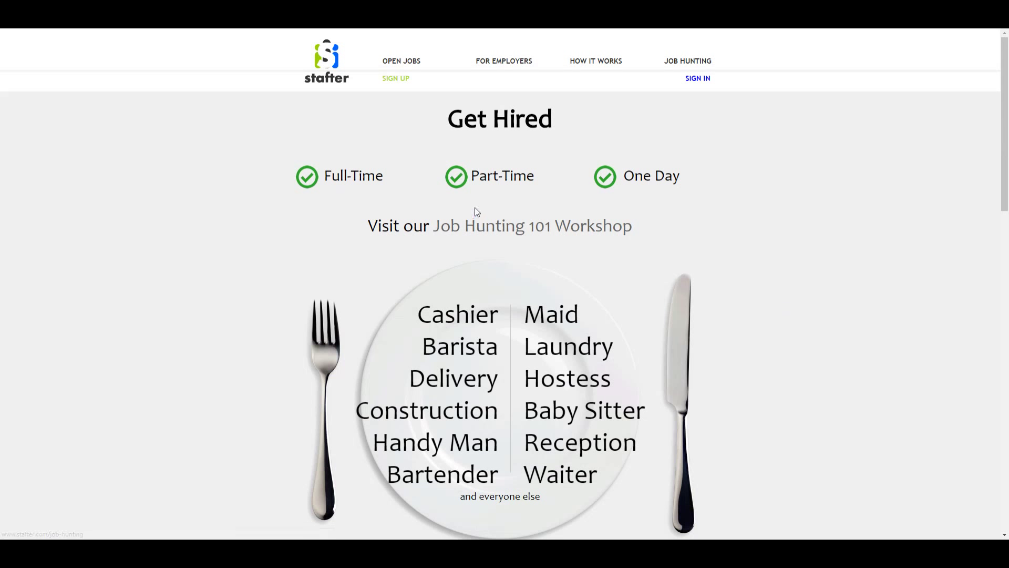
Highlight the Get Hired heading with its Full-Time, Part-Time and One Day job types, then deselect it.
drag(440, 111, 755, 178)
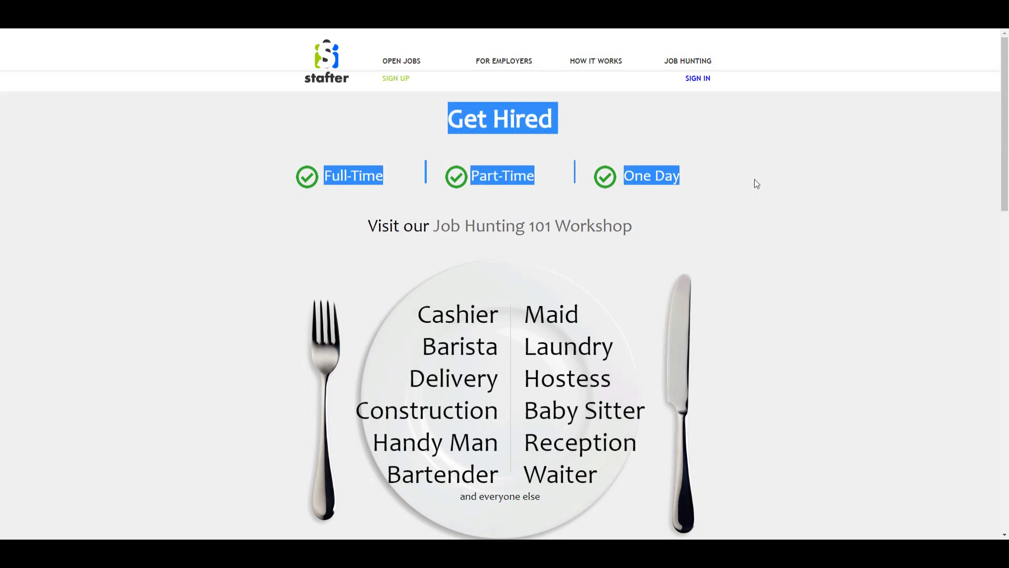
click(754, 179)
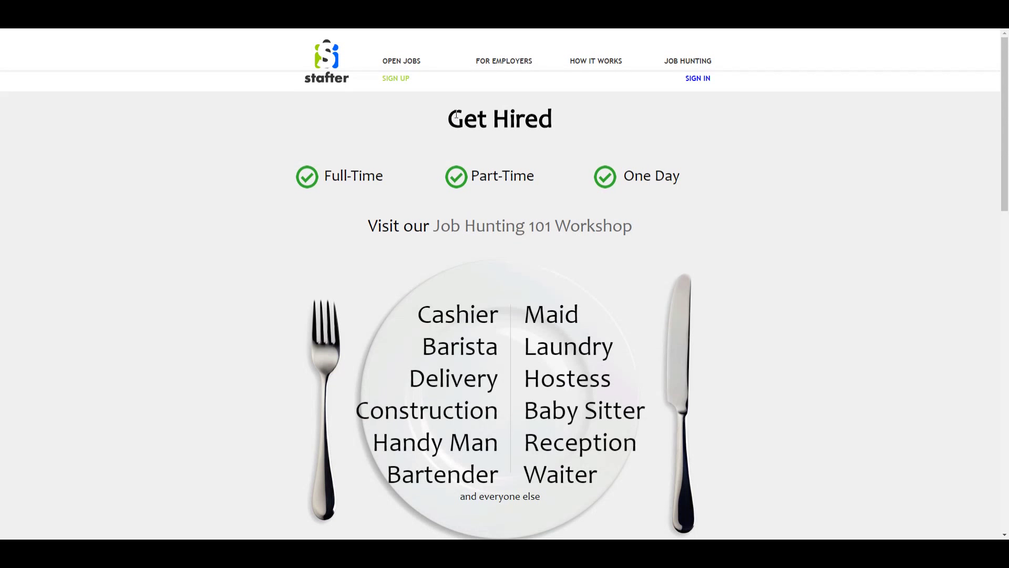
drag(443, 112, 755, 179)
click(755, 179)
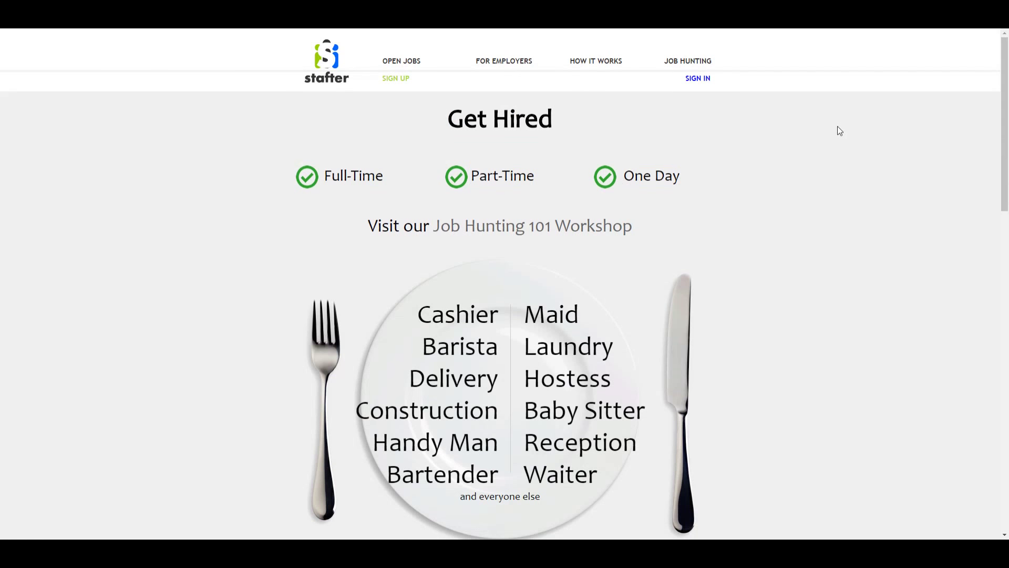